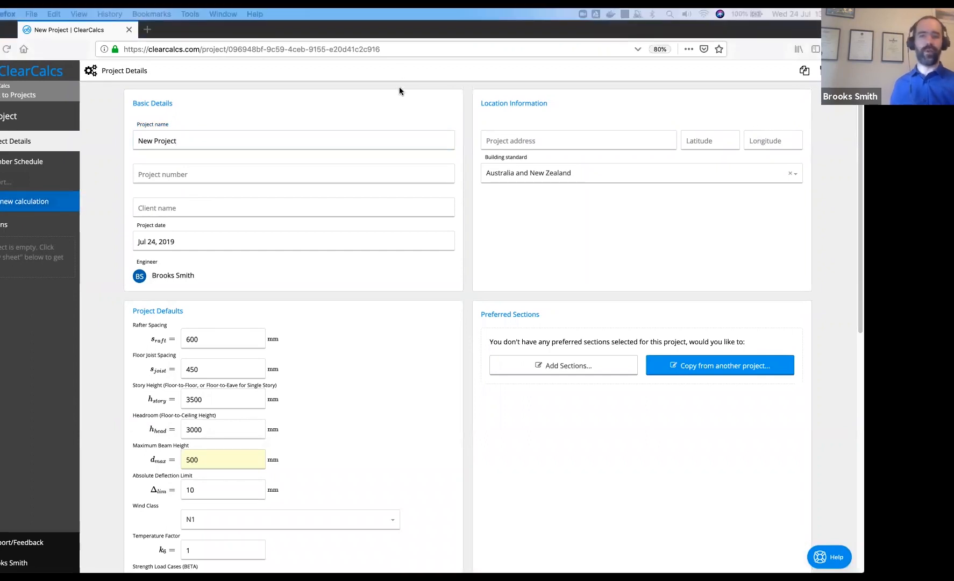
# Rename the project to 'Webinar Example 1' and move on to the project number
pyautogui.click(383, 117)
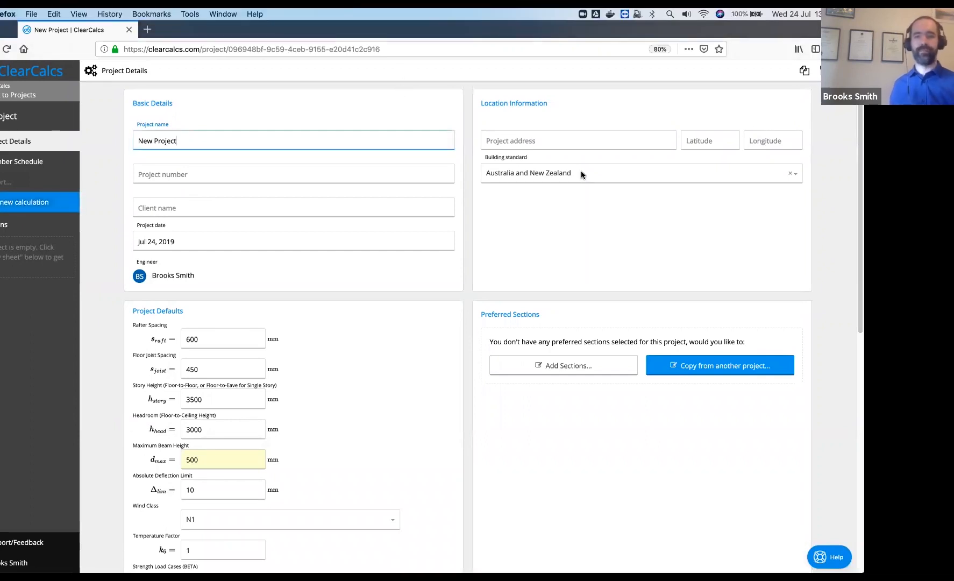
pyautogui.tripleClick(329, 138)
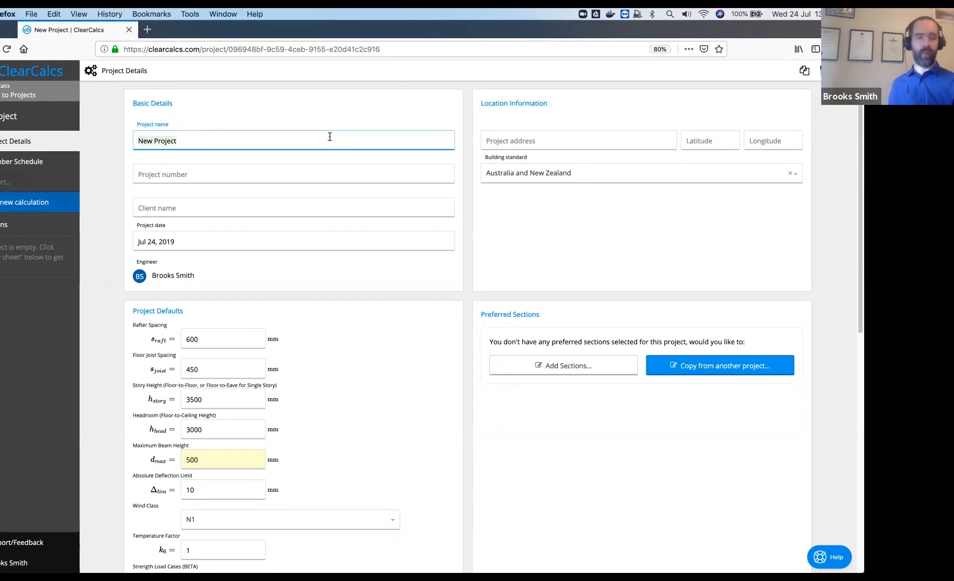
pyautogui.write('Webinar Exam')
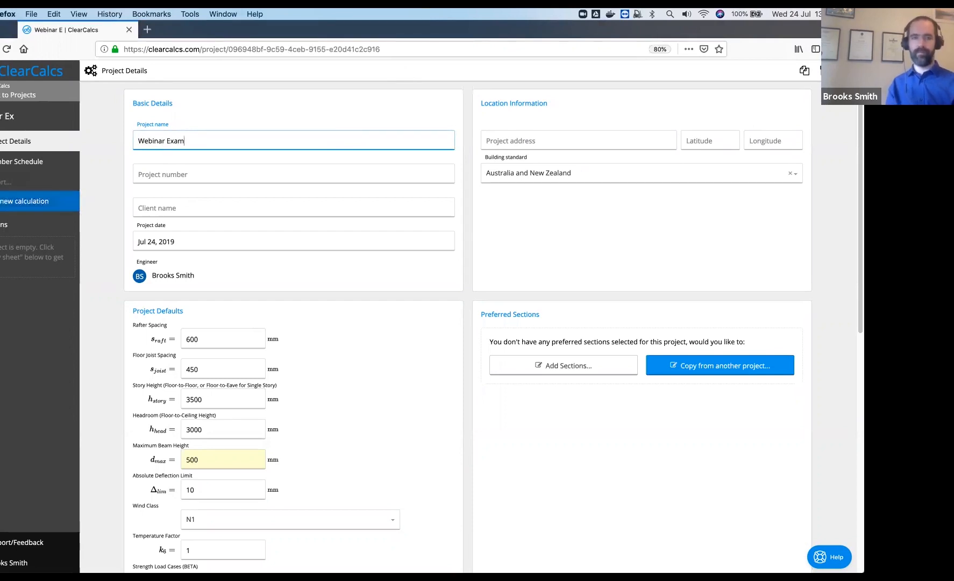
pyautogui.write('ple 1')
pyautogui.press('Tab')
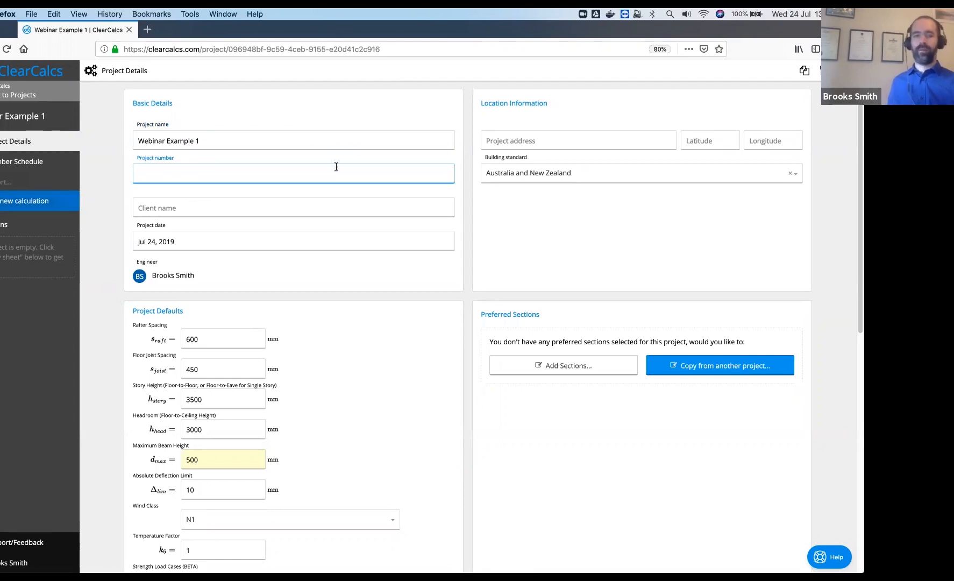
# Enter the project's site address and accept the suggested match so the map pins it
pyautogui.click(504, 139)
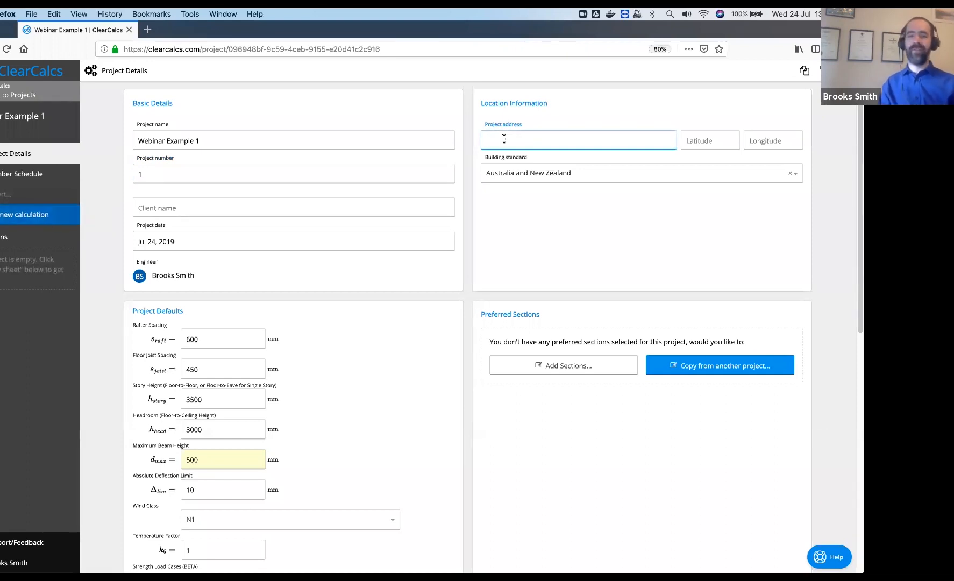
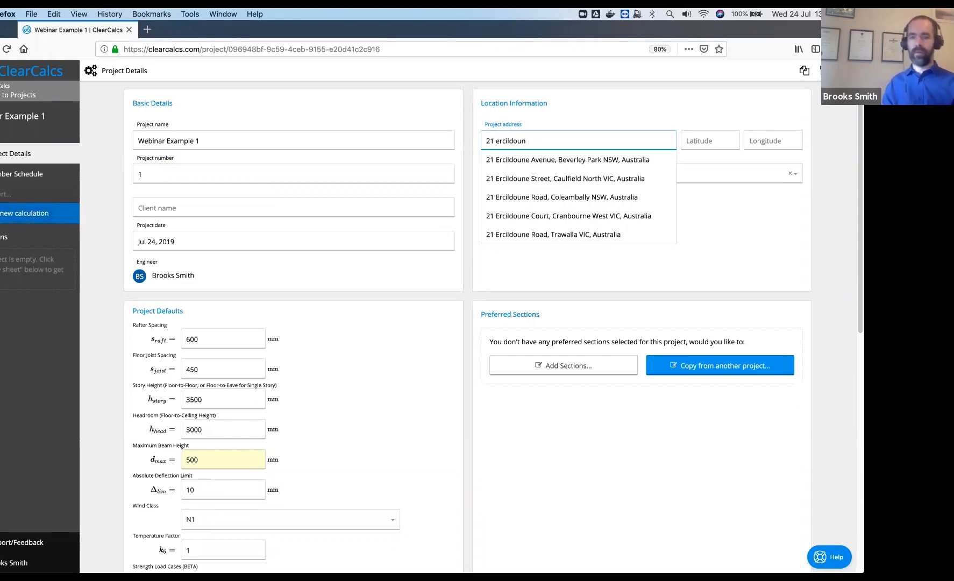
pyautogui.press('Down')
pyautogui.press('Down')
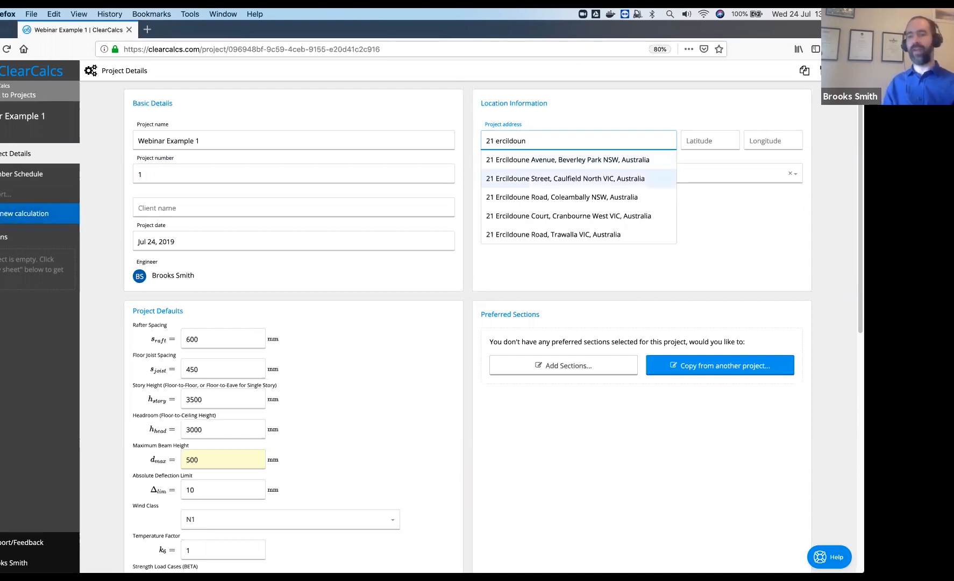
pyautogui.press('Return')
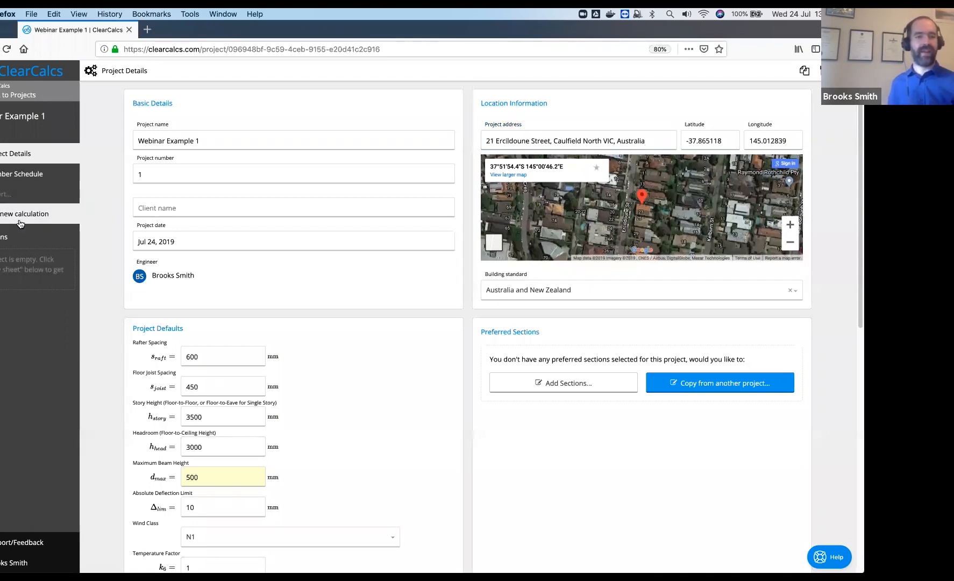
# Create a Wind Loads (AS1170.2) calculation sheet under Analysis and save it as Wind1
pyautogui.click(17, 216)
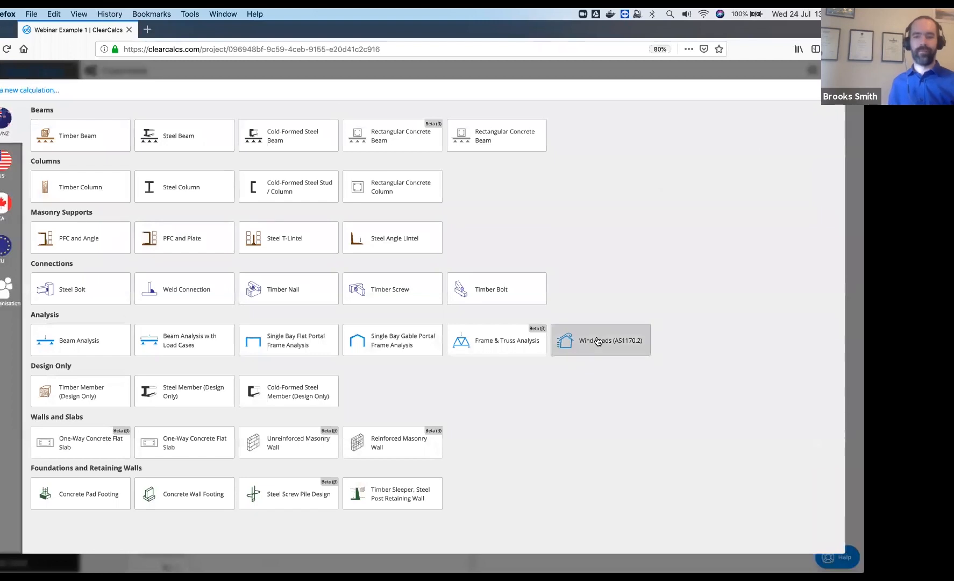
pyautogui.click(598, 341)
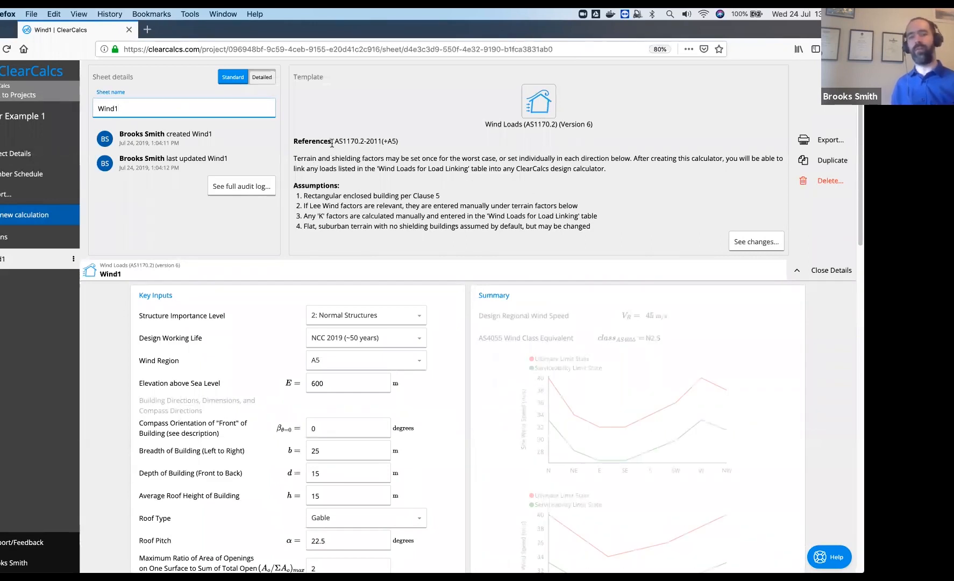
pyautogui.click(388, 140)
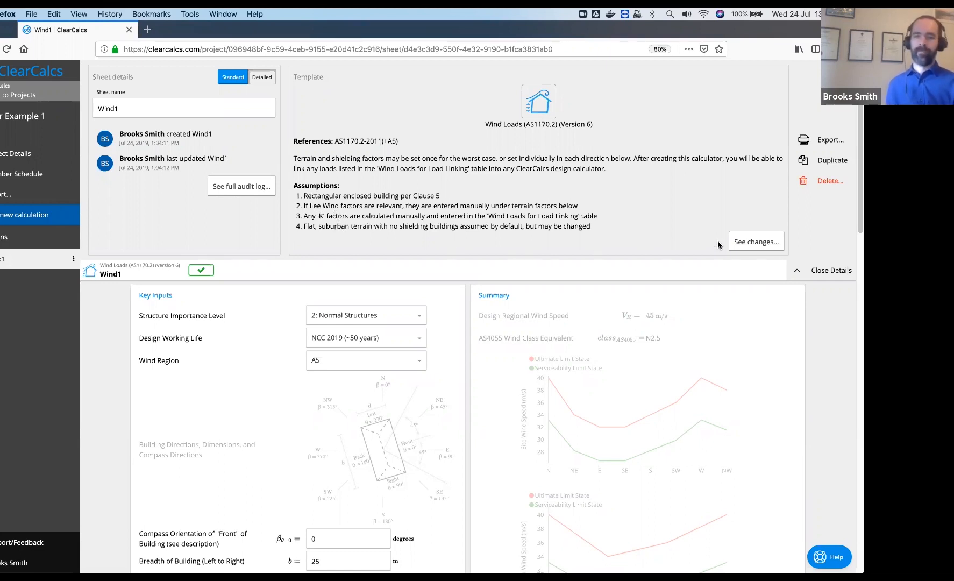
# Close the sheet details panel and keep the wind region at A5
pyautogui.click(821, 269)
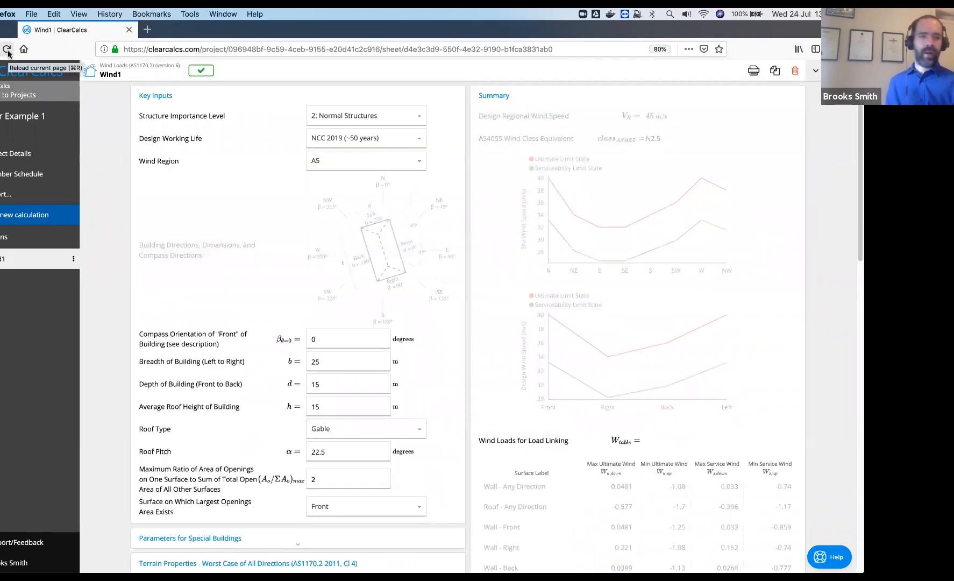
pyautogui.click(412, 161)
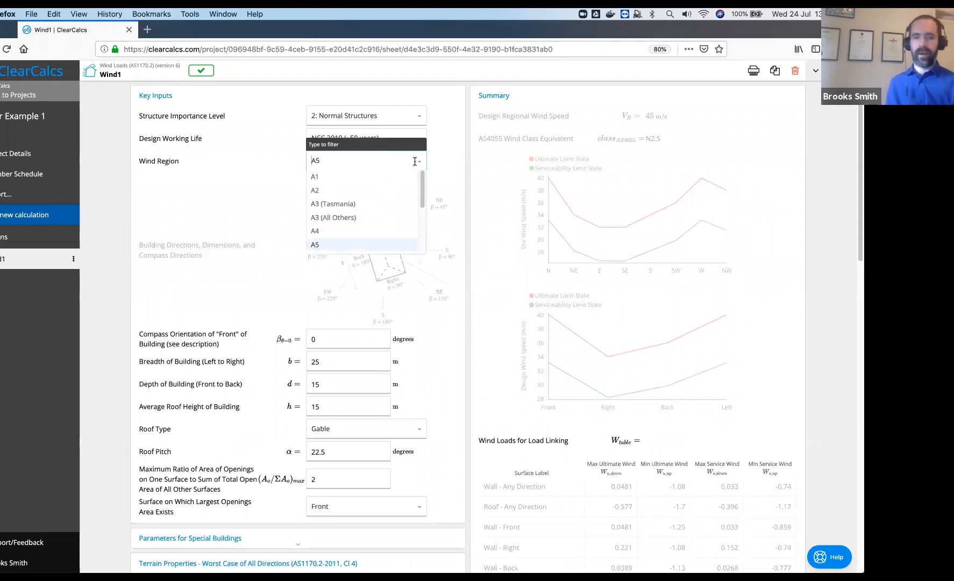
pyautogui.click(418, 137)
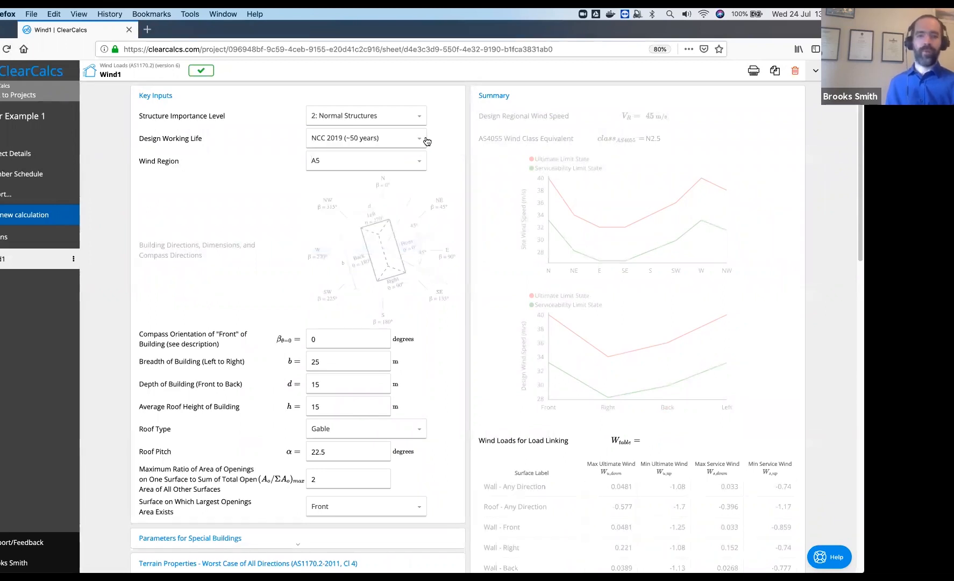
# Try a 50-year design working life, then revert it to NCC 2019 (~50 years)
pyautogui.click(419, 143)
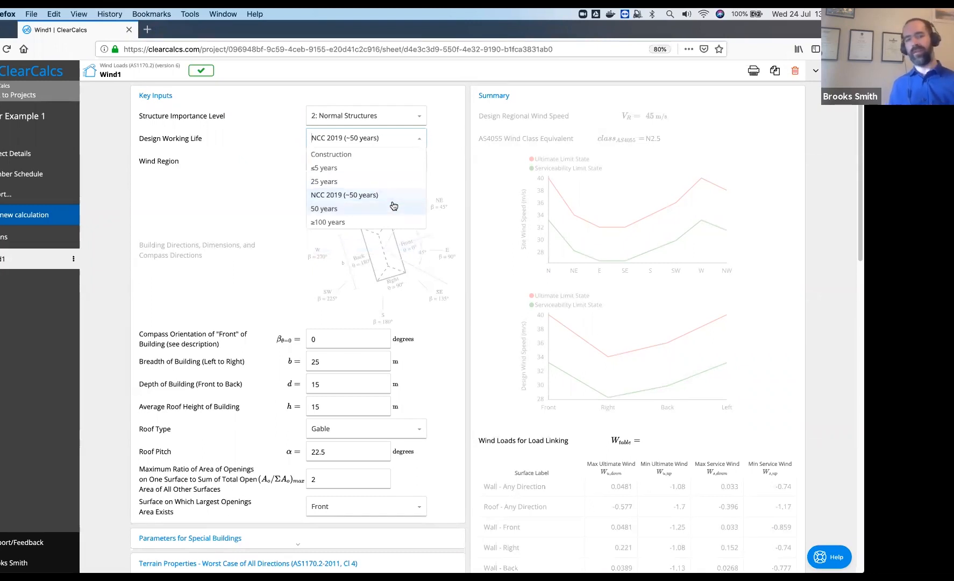
pyautogui.click(393, 209)
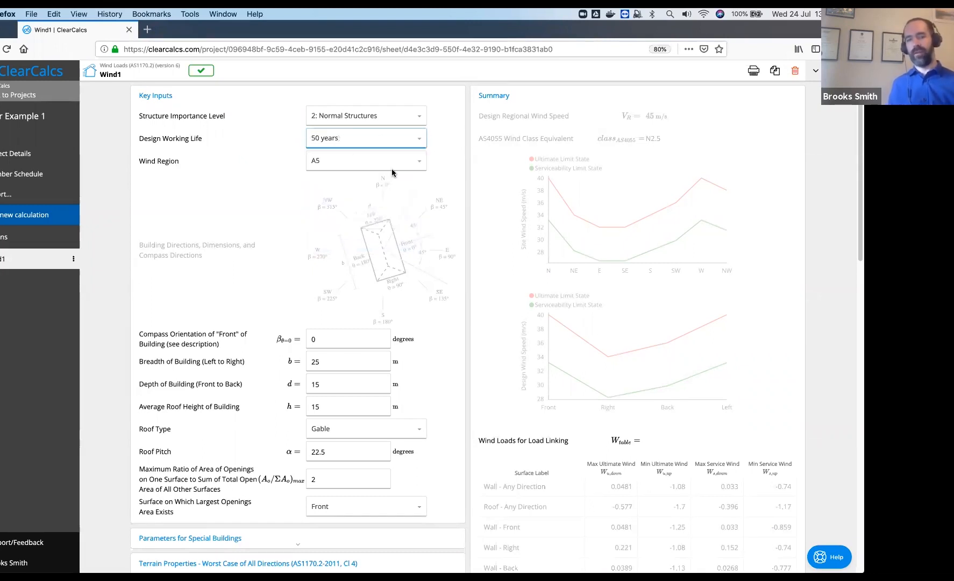
pyautogui.click(420, 143)
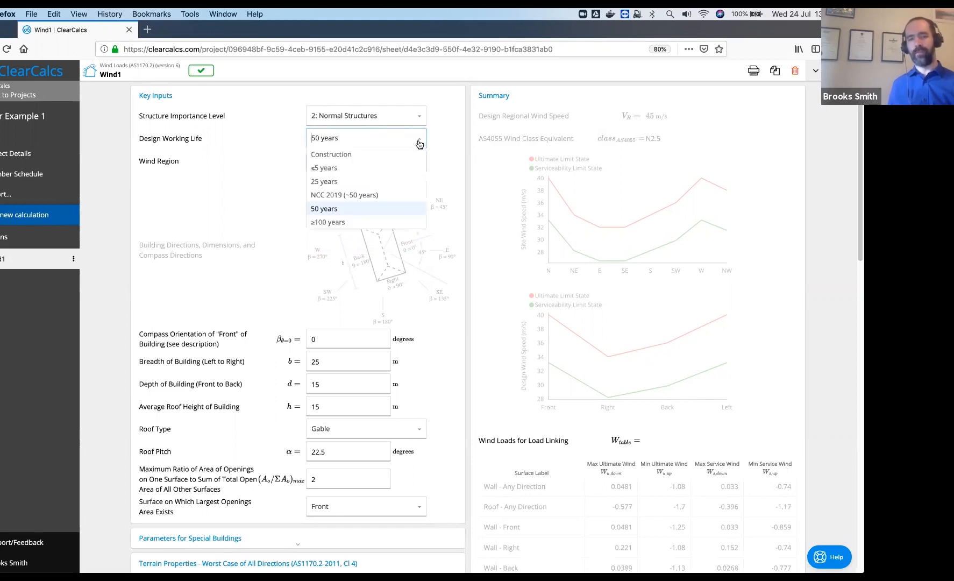
pyautogui.click(377, 195)
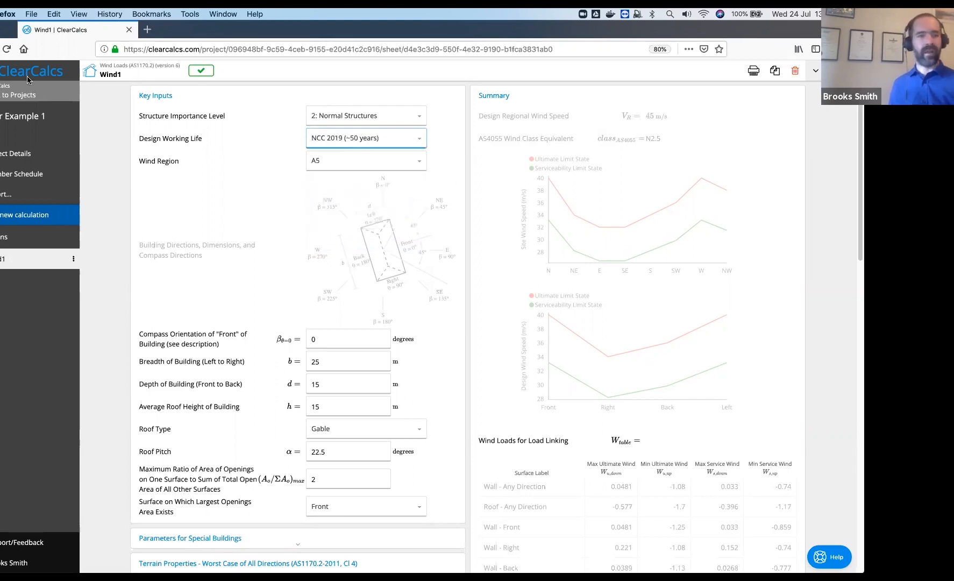
# Reload the Wind1 page and select the Compass Orientation field
pyautogui.click(5, 51)
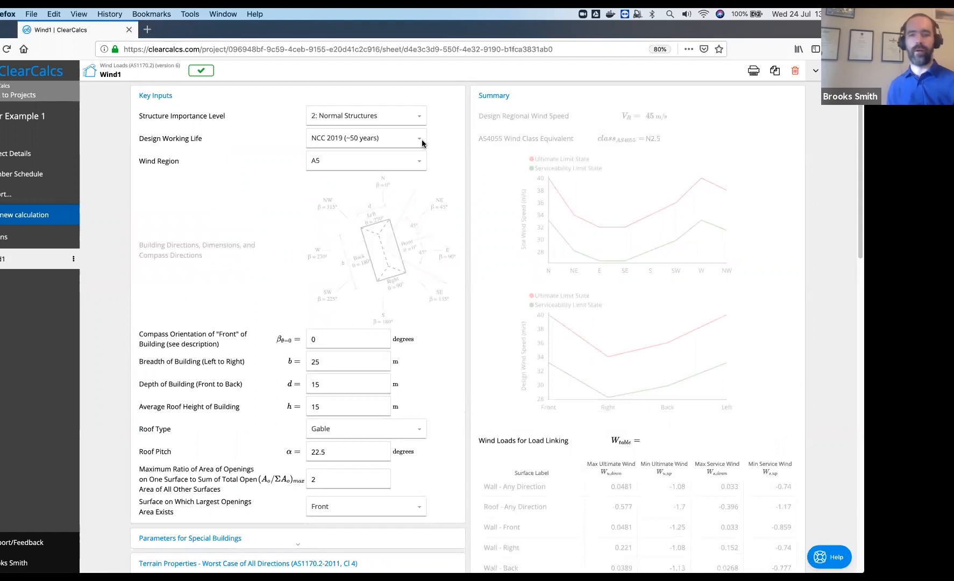
pyautogui.click(349, 334)
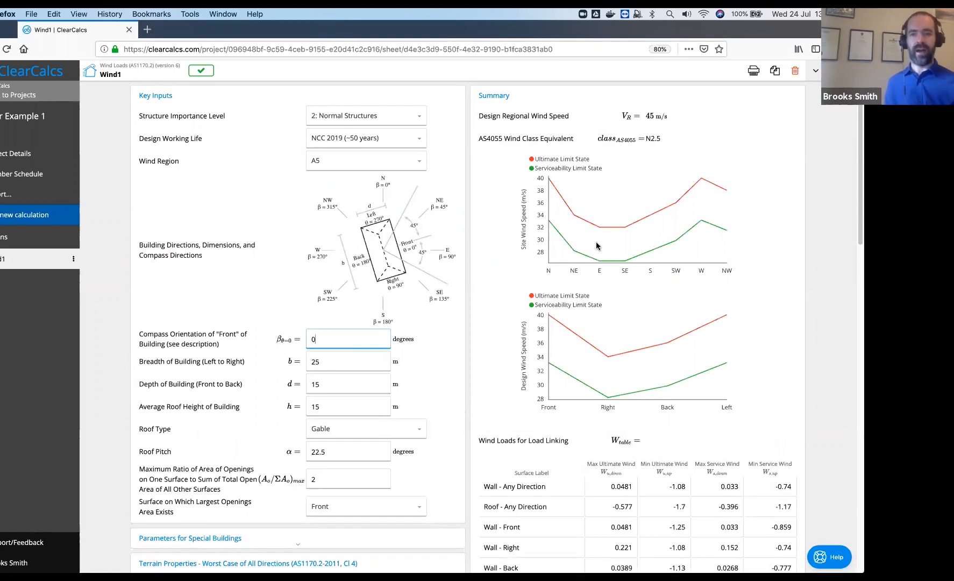
pyautogui.moveTo(600, 233)
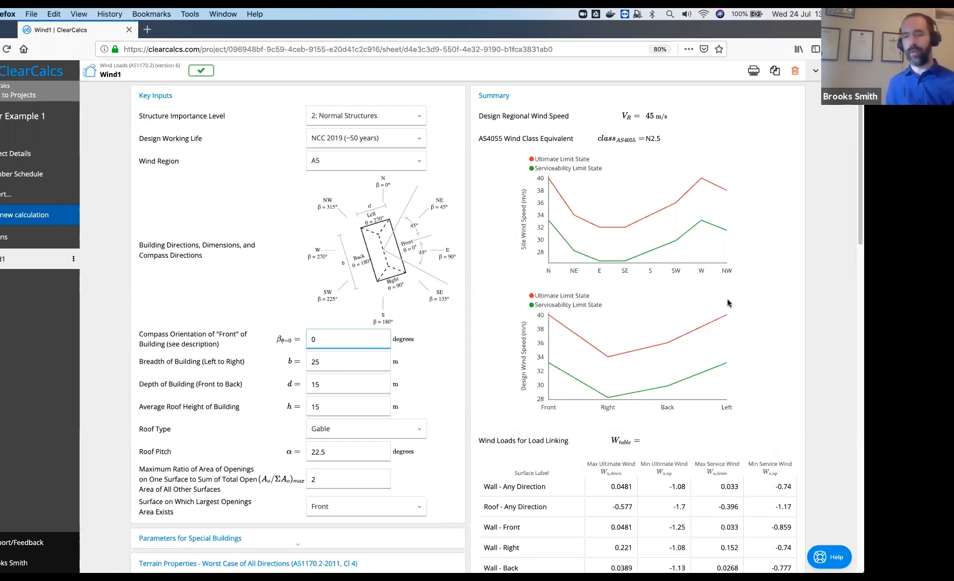
pyautogui.click(157, 162)
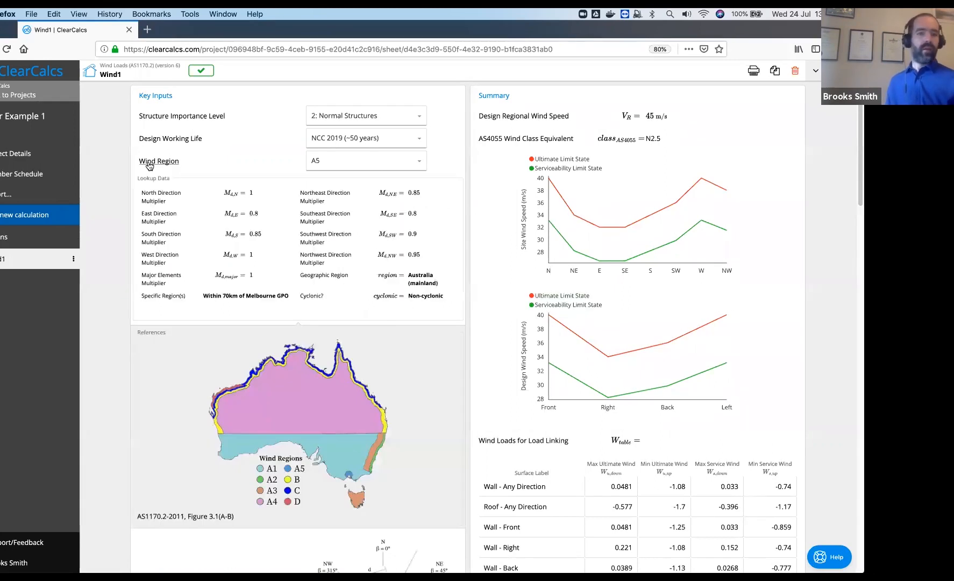
pyautogui.scroll(-1, 159, 218)
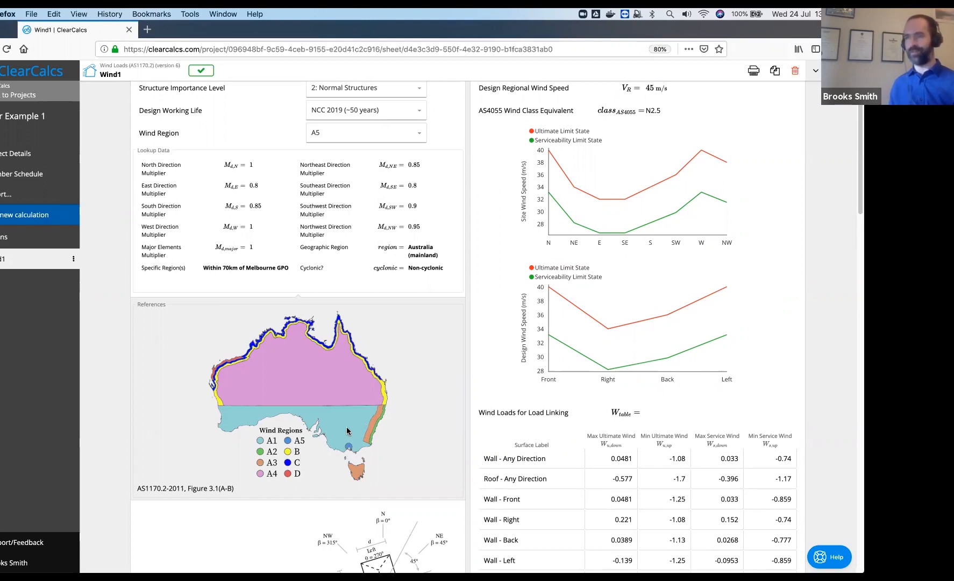
pyautogui.click(160, 136)
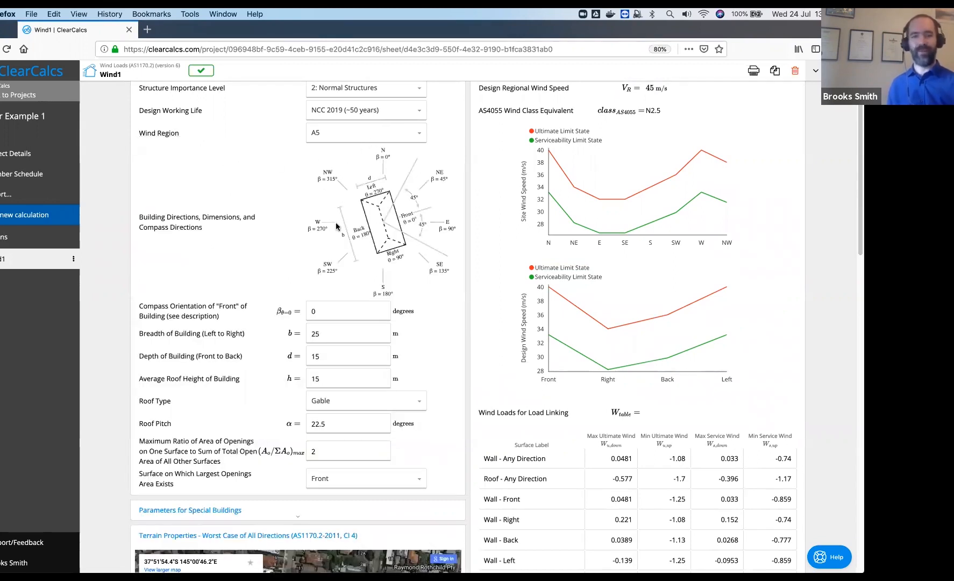
# Set compass orientation to 10°, breadth to 14 m and depth to 10 m
pyautogui.click(312, 311)
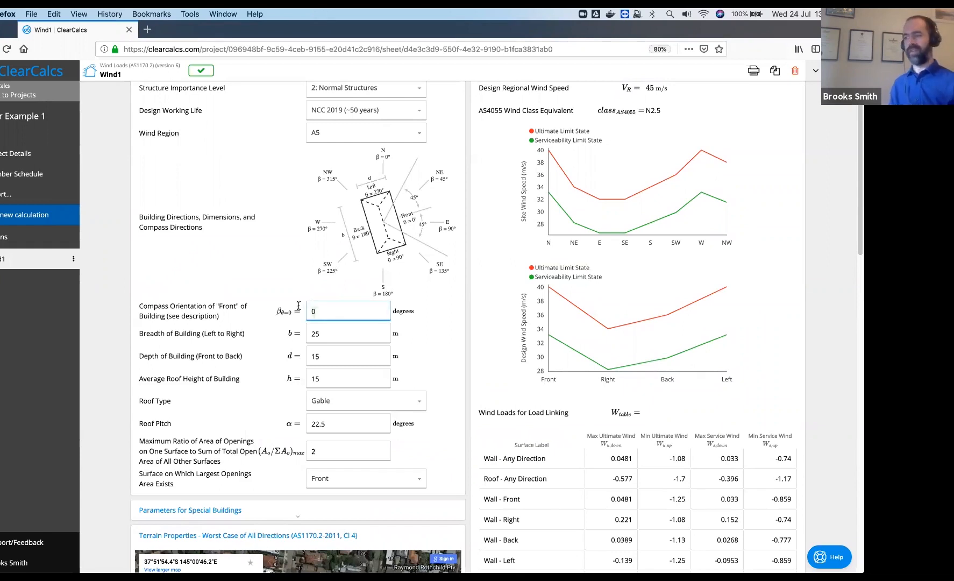
pyautogui.write('1')
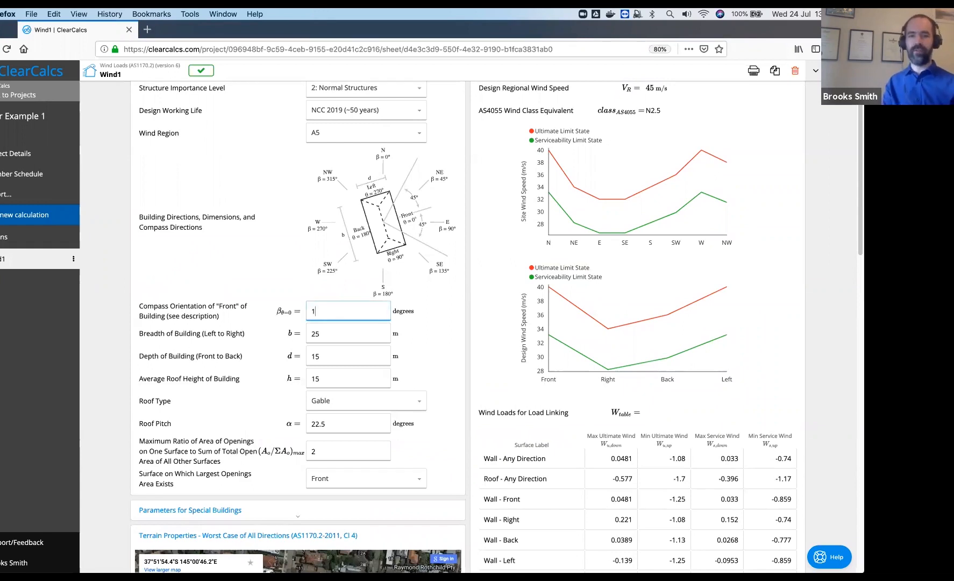
pyautogui.click(356, 334)
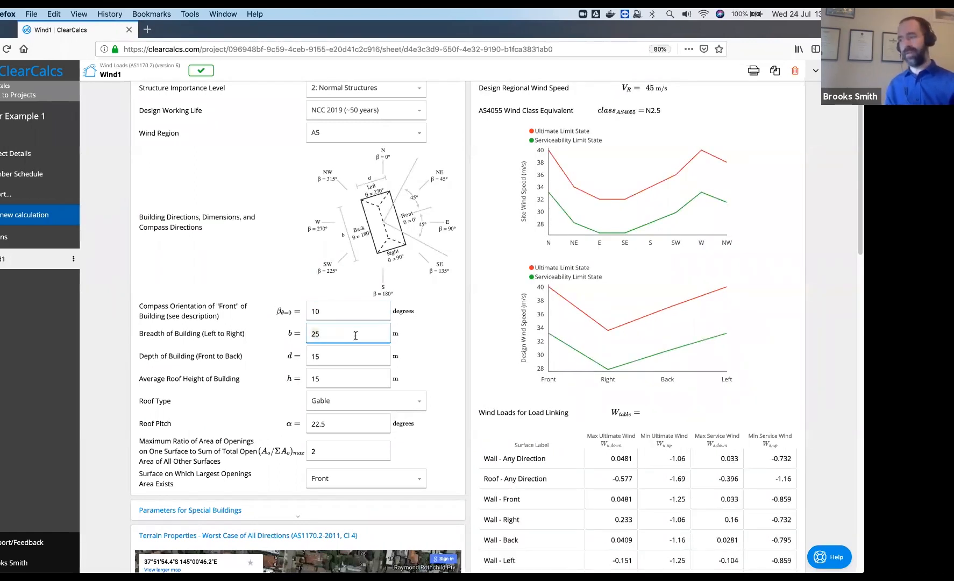
pyautogui.write('14')
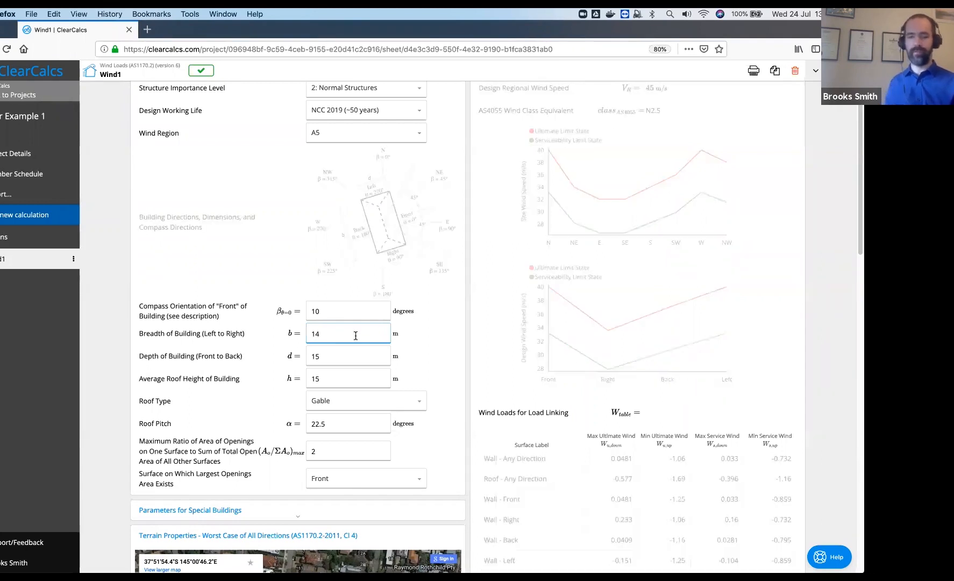
pyautogui.click(347, 356)
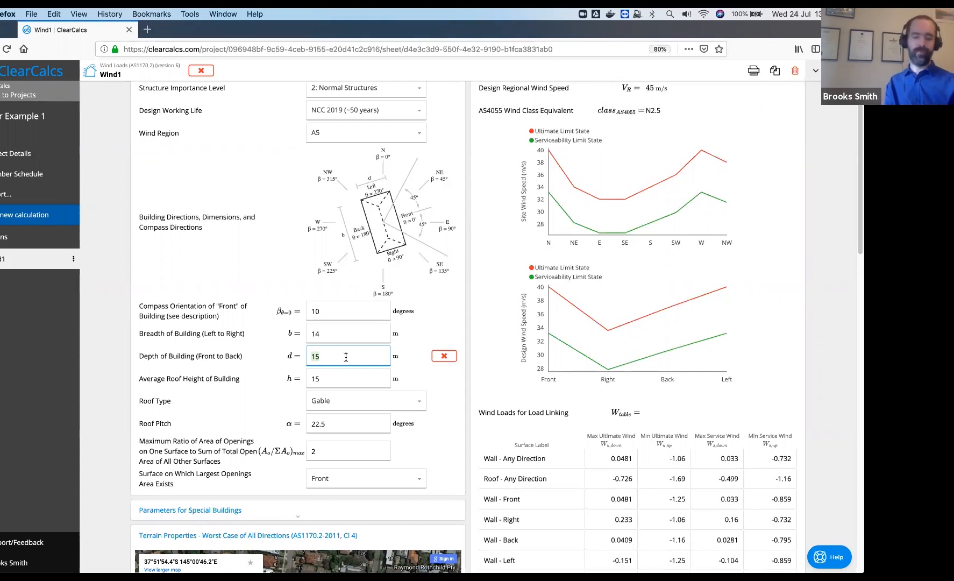
pyautogui.write('10')
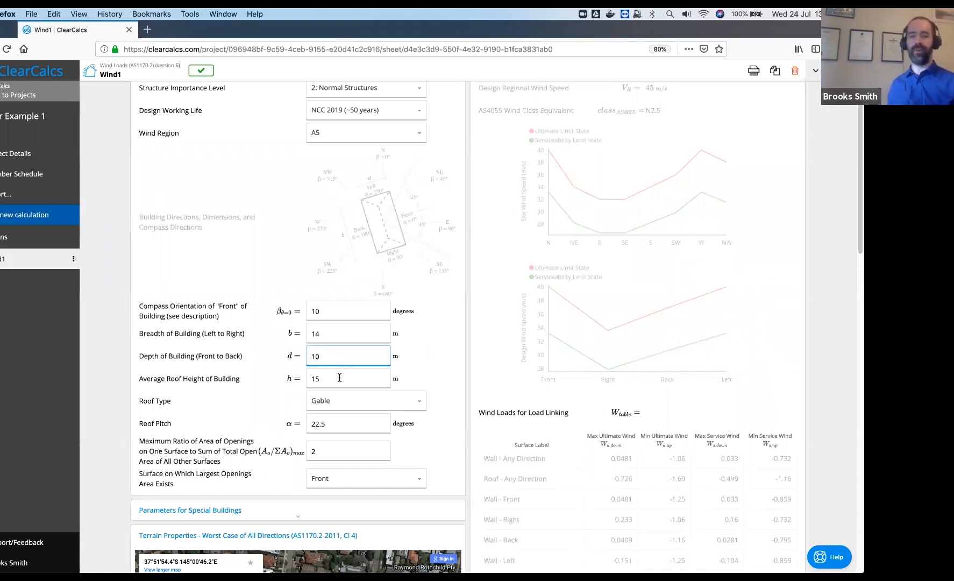
# Set average roof height 6 m, roof pitch 30° and max openings ratio 0.5
pyautogui.click(339, 378)
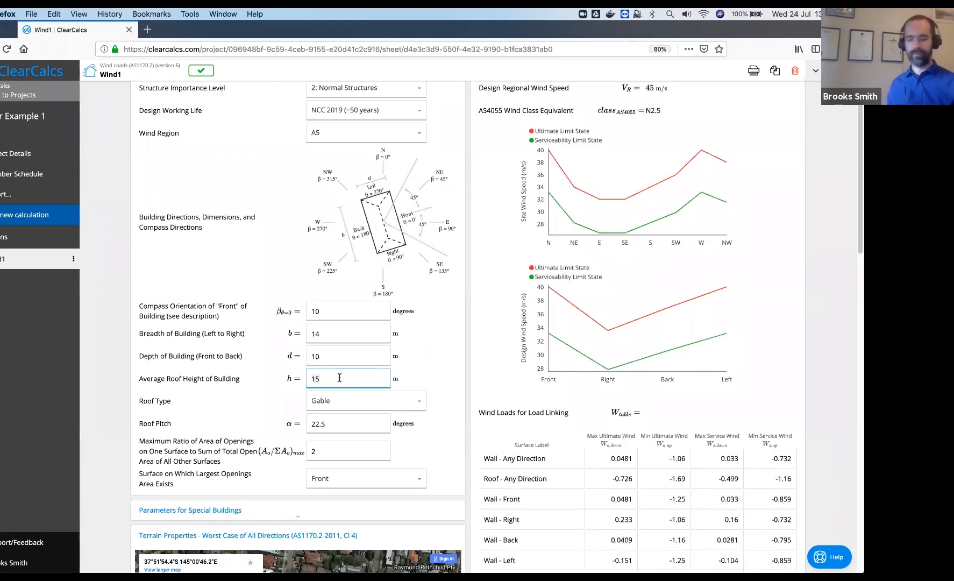
pyautogui.press('BackSpace')
pyautogui.press('BackSpace')
pyautogui.write('6')
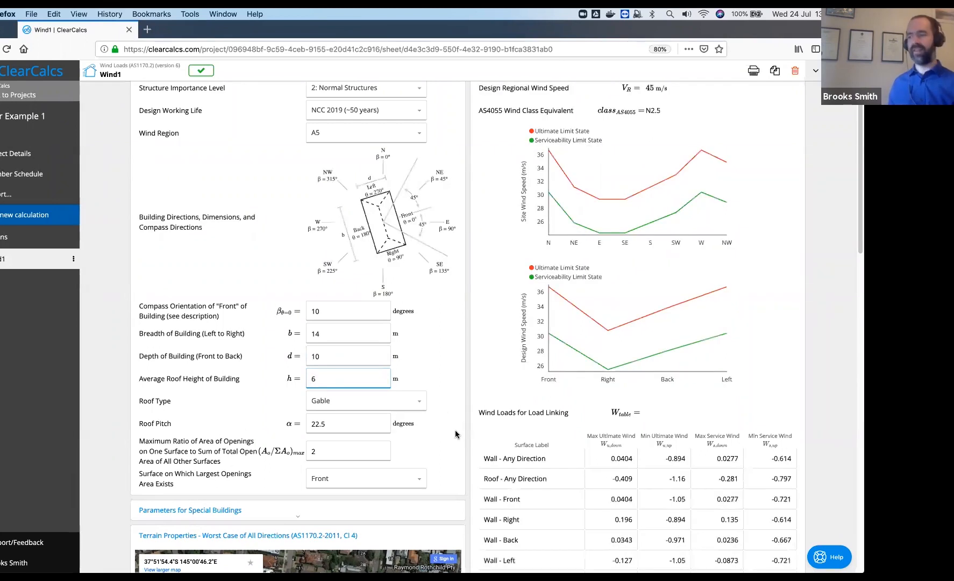
pyautogui.scroll(-1, 403, 425)
pyautogui.click(352, 410)
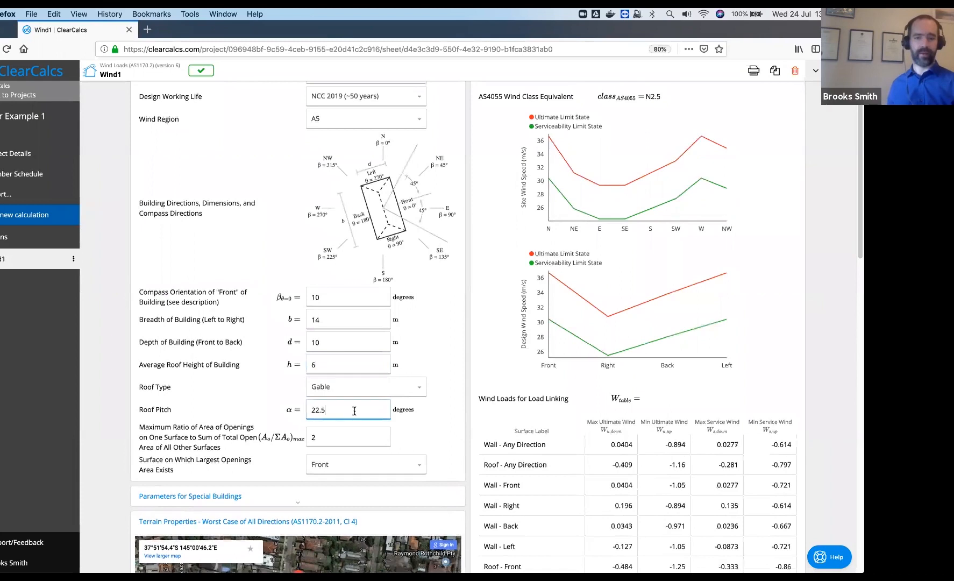
pyautogui.press('BackSpace')
pyautogui.press('BackSpace')
pyautogui.press('BackSpace')
pyautogui.press('BackSpace')
pyautogui.write('390')
pyautogui.press('BackSpace')
pyautogui.press('BackSpace')
pyautogui.write('0')
pyautogui.click(359, 439)
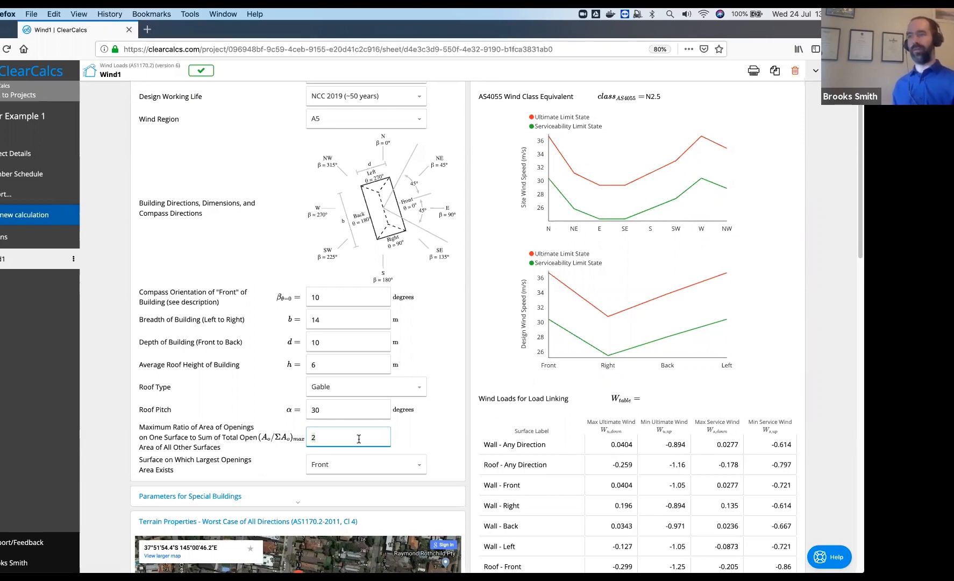
pyautogui.press('BackSpace')
pyautogui.write('0.5')
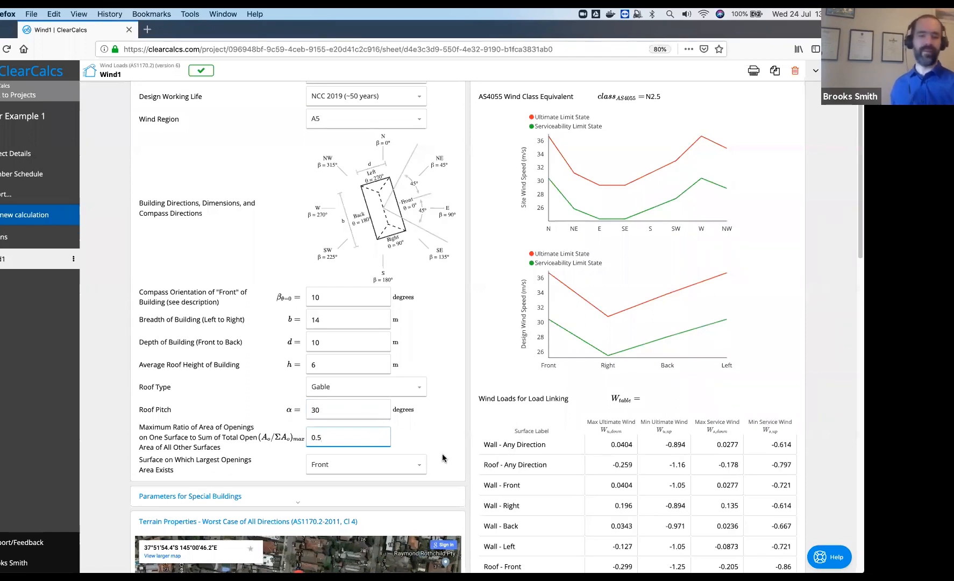
pyautogui.scroll(-2, 444, 454)
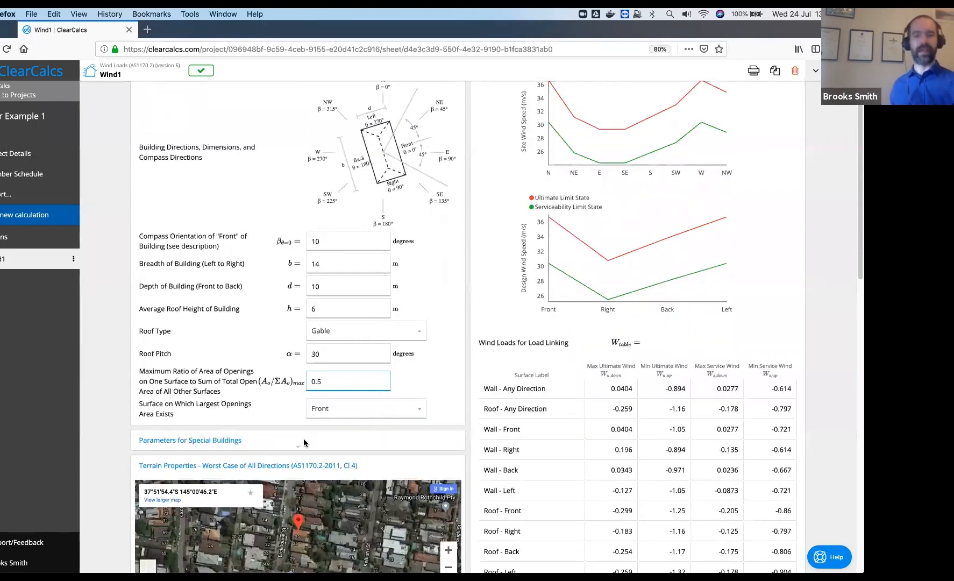
# Zoom the site map out two levels and keep the terrain category at TC3
pyautogui.scroll(-3, 360, 441)
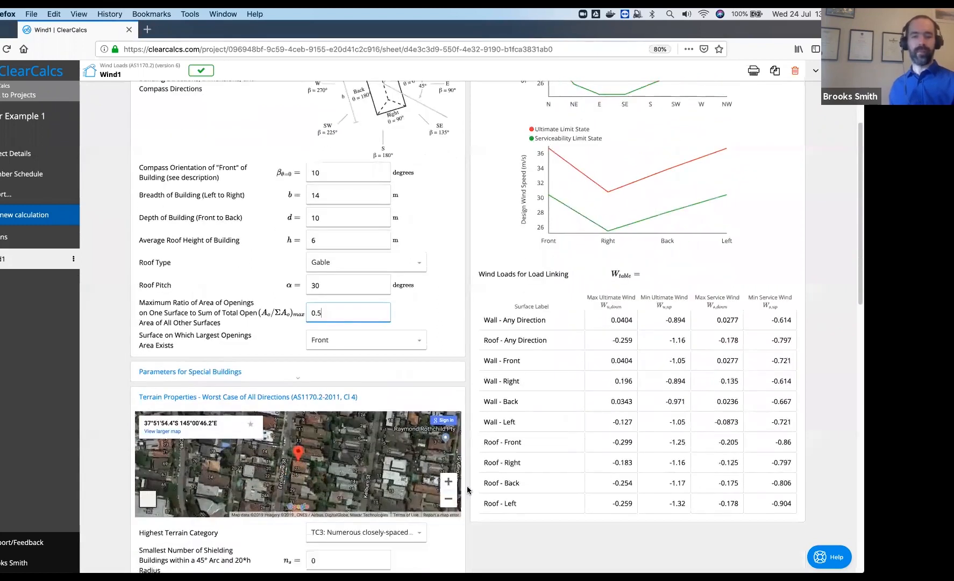
pyautogui.scroll(-9, 466, 487)
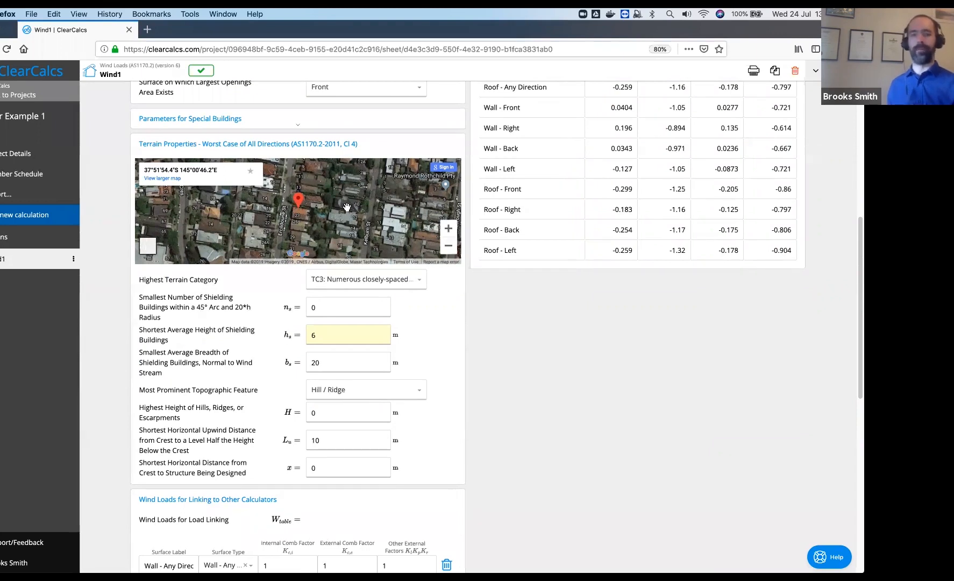
pyautogui.click(449, 248)
pyautogui.click(449, 248)
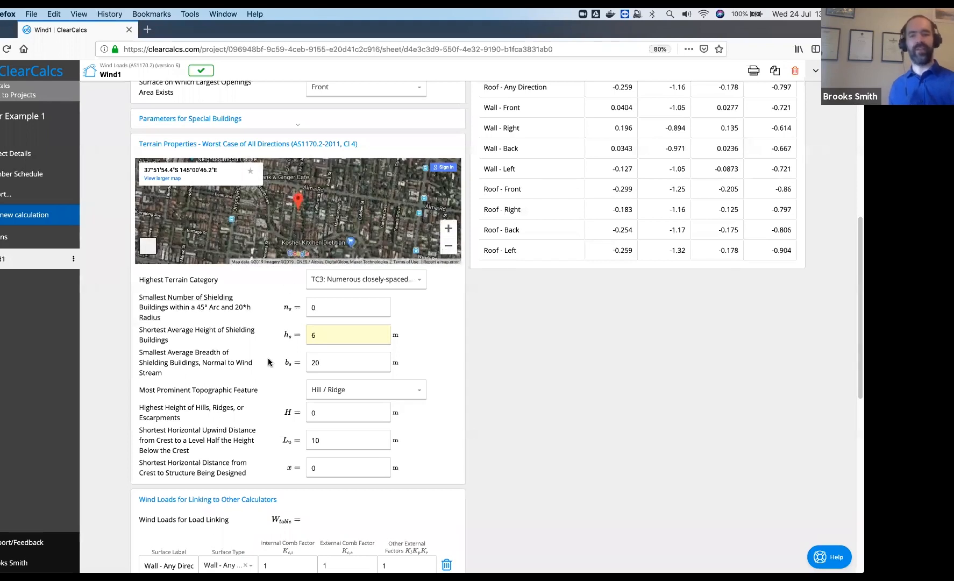
pyautogui.click(420, 284)
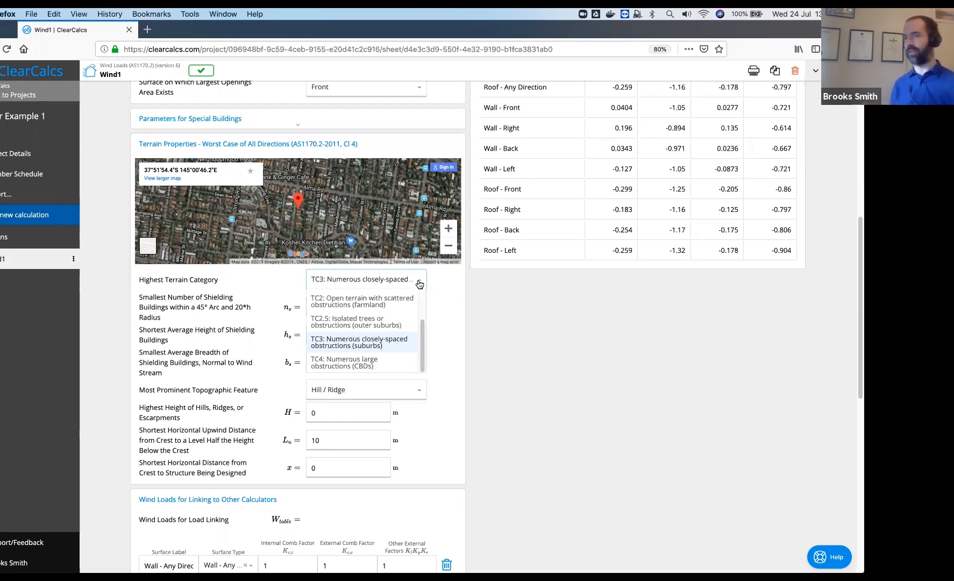
pyautogui.click(420, 283)
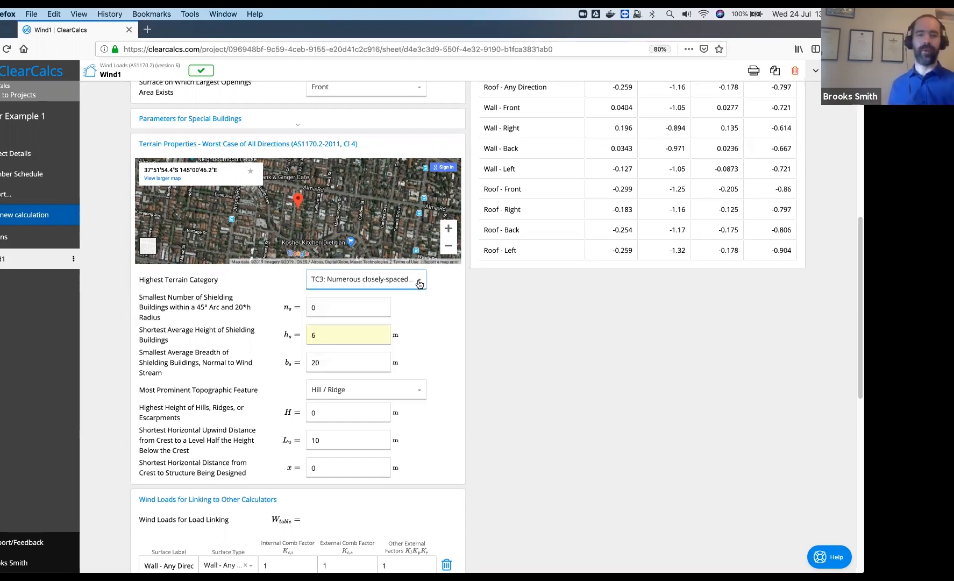
pyautogui.click(357, 308)
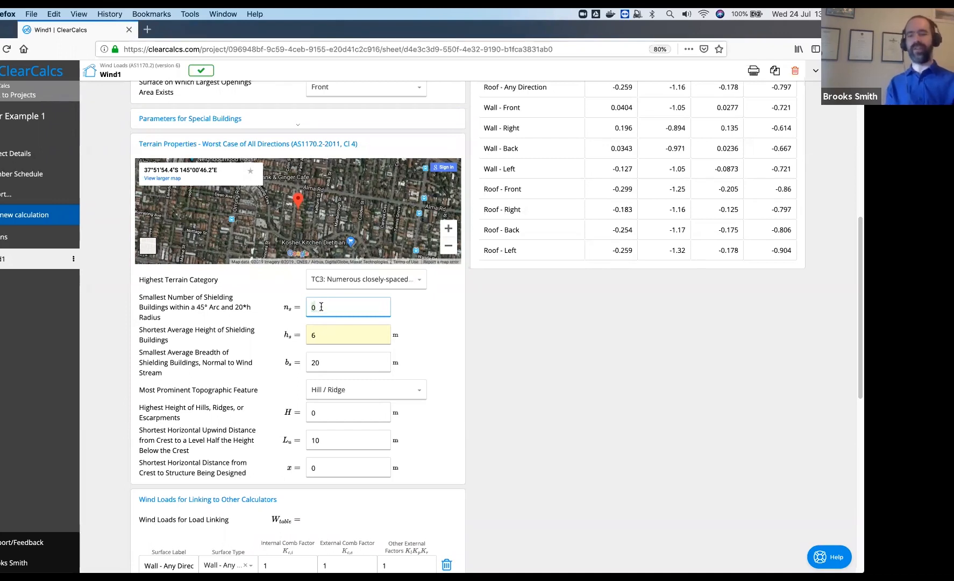
# Set 30 shielding buildings and link their average height to roof height with =h
pyautogui.write('30')
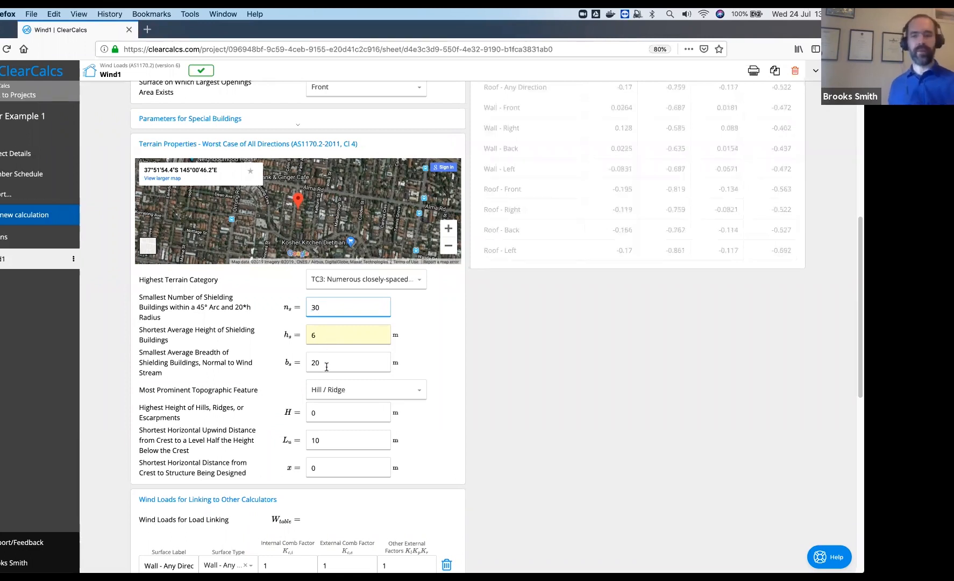
pyautogui.click(333, 337)
pyautogui.write('=h')
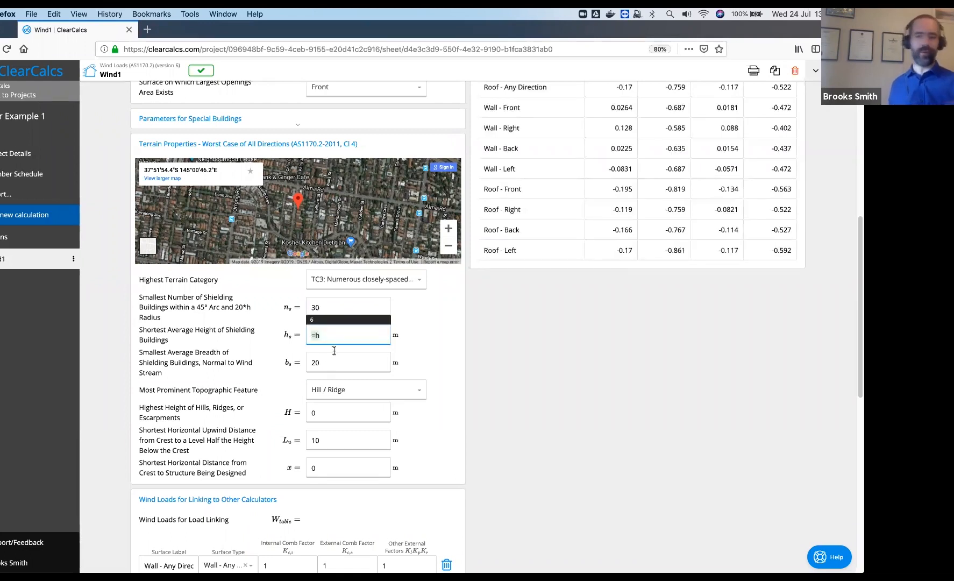
pyautogui.click(338, 361)
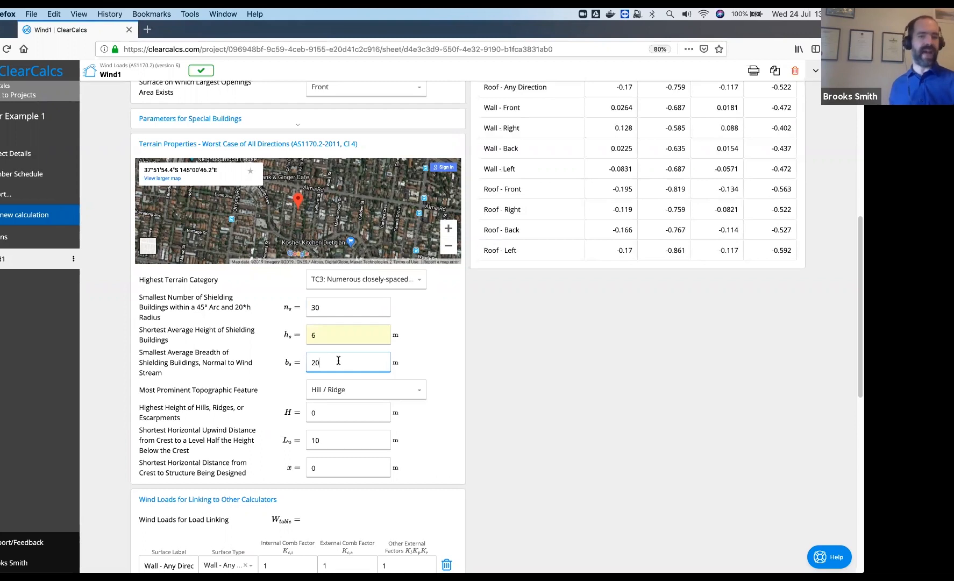
pyautogui.click(338, 334)
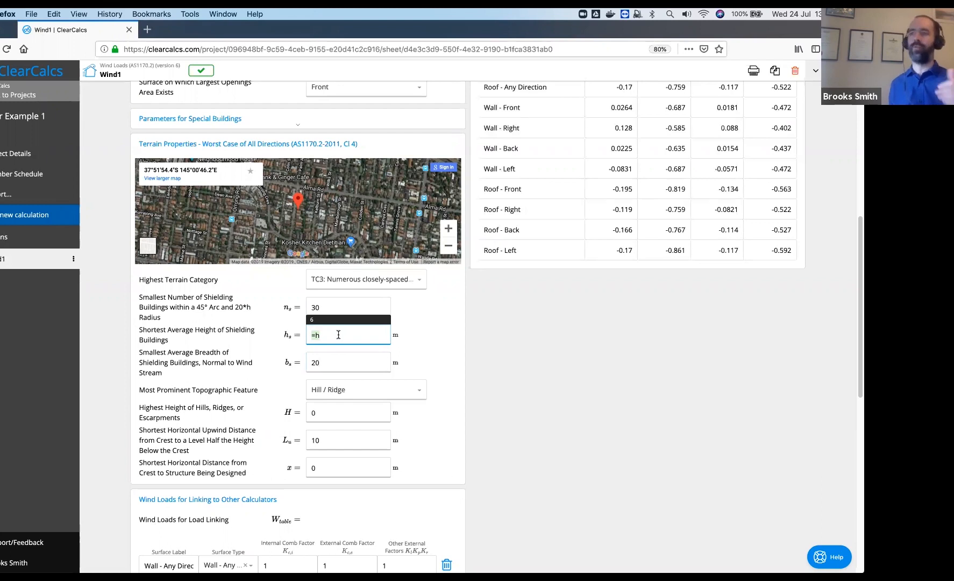
pyautogui.click(411, 358)
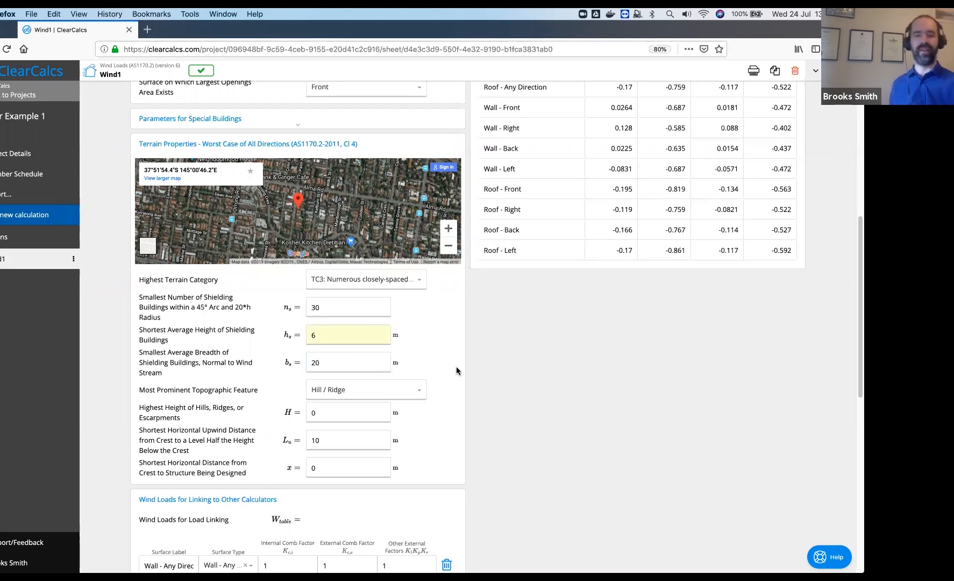
# Select the shielding breadth and zoom the site map back in to house level
pyautogui.click(353, 366)
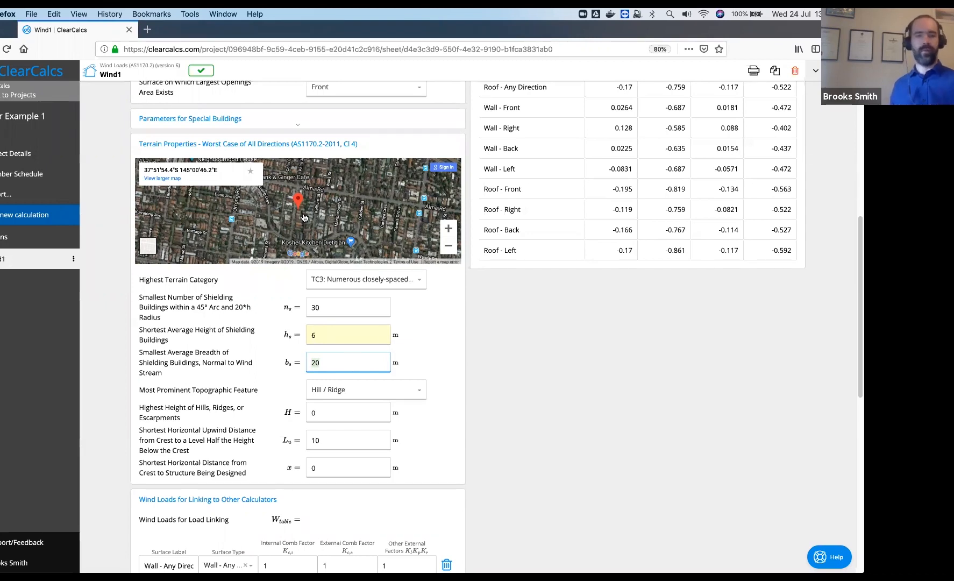
pyautogui.scroll(2, 304, 217)
pyautogui.click(447, 271)
pyautogui.click(450, 289)
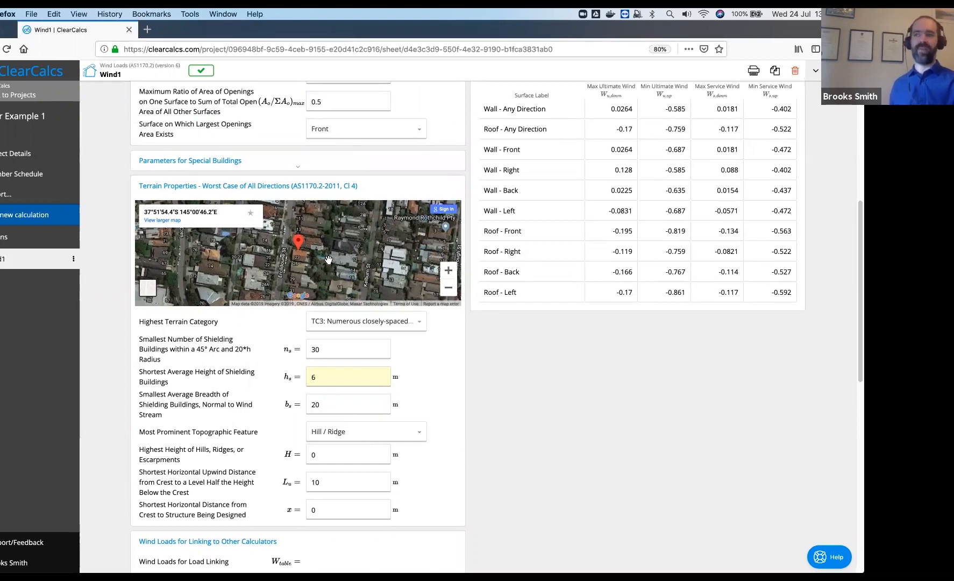
# Change shielding breadth b_s from 20 m to 10 m and review the updated wind speeds
pyautogui.click(332, 403)
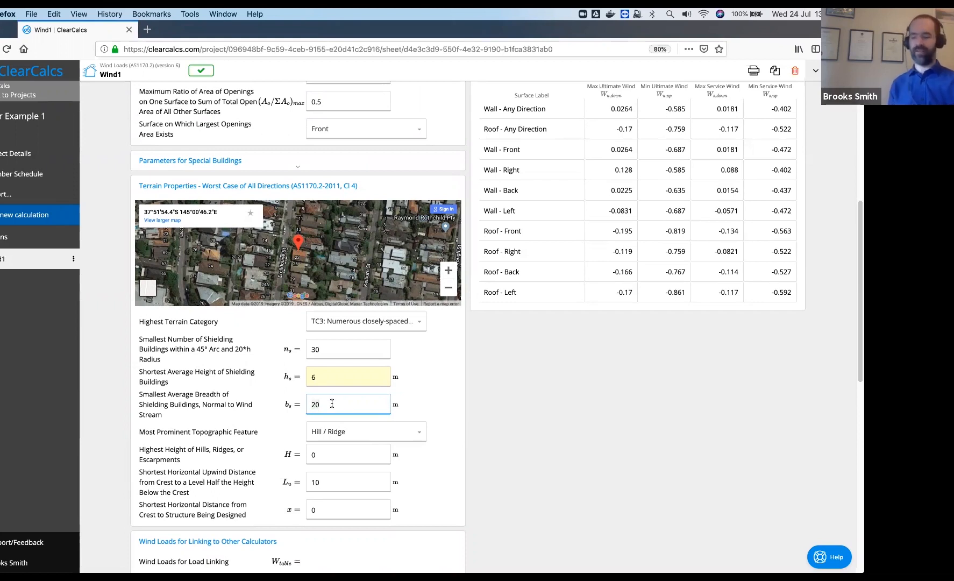
pyautogui.press('BackSpace')
pyautogui.press('BackSpace')
pyautogui.write('10')
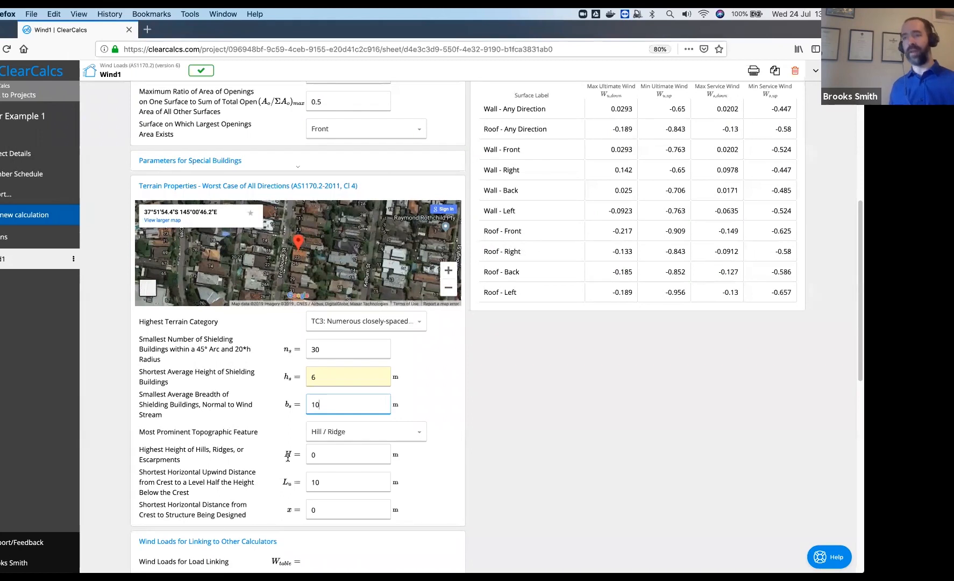
pyautogui.click(340, 458)
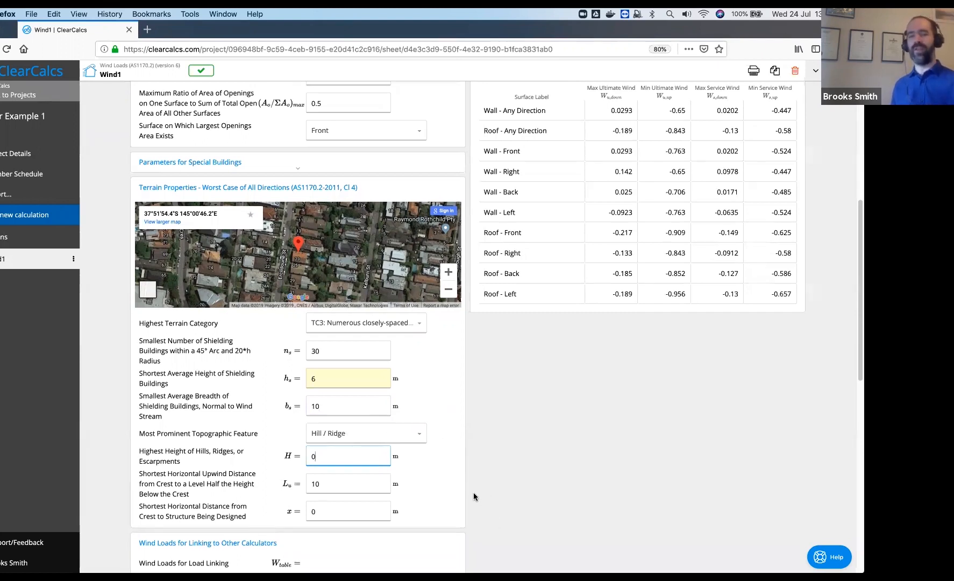
pyautogui.scroll(1, 473, 493)
pyautogui.scroll(5, 663, 210)
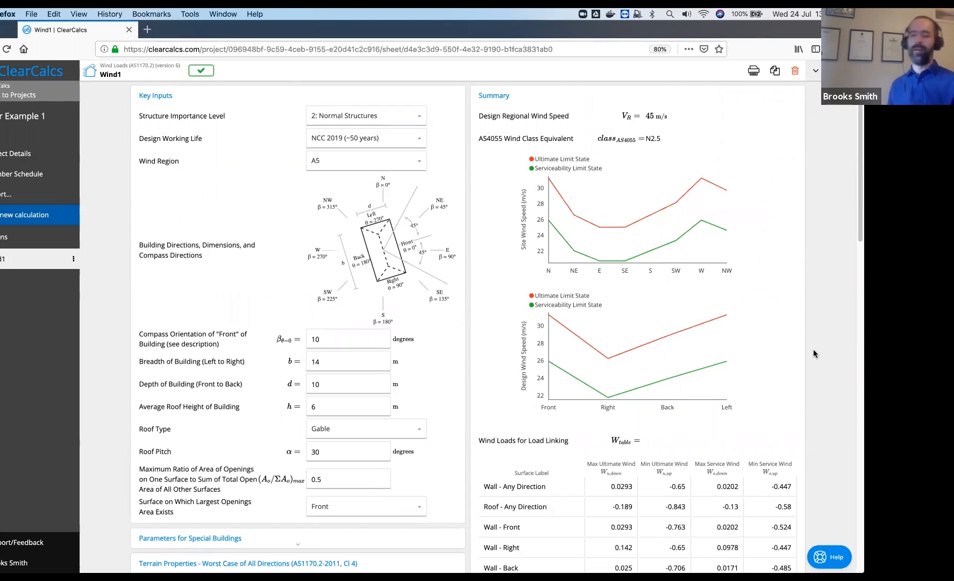
pyautogui.scroll(-3, 817, 366)
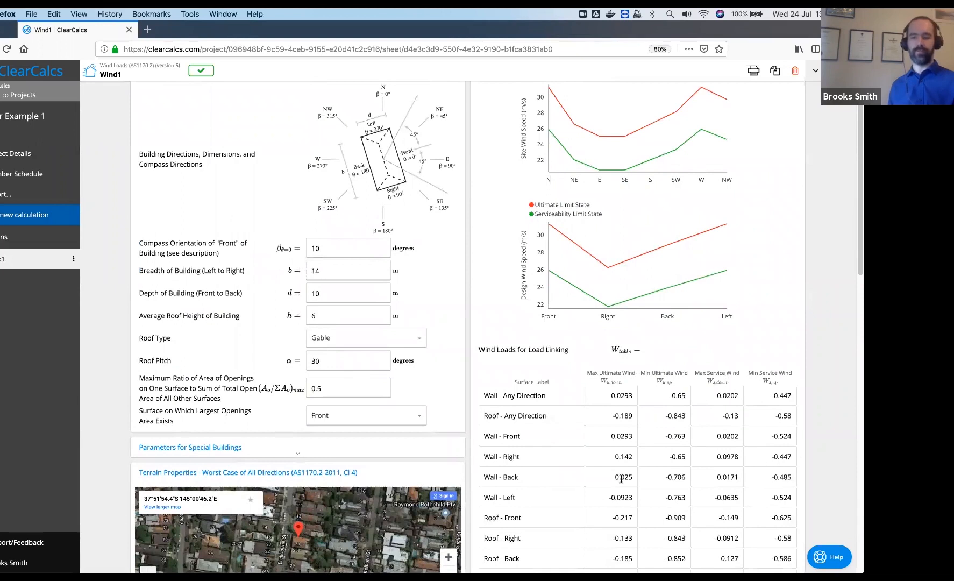
pyautogui.scroll(-3, 633, 479)
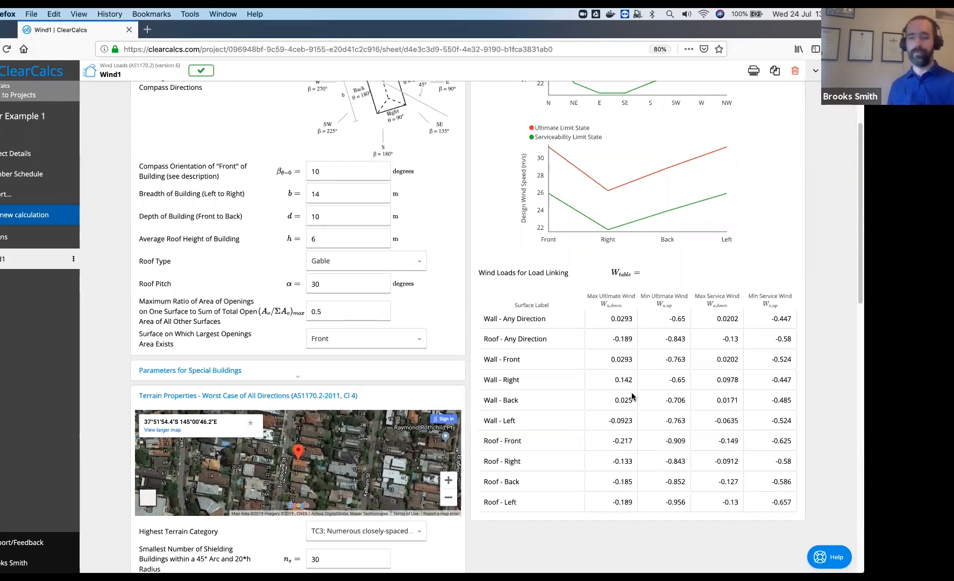
pyautogui.scroll(5, 633, 397)
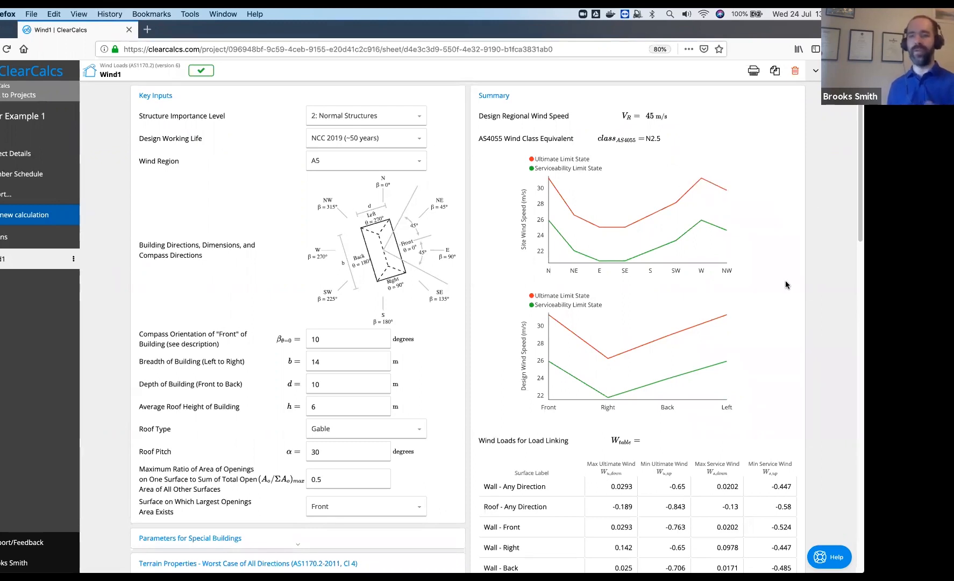
pyautogui.scroll(-2, 800, 288)
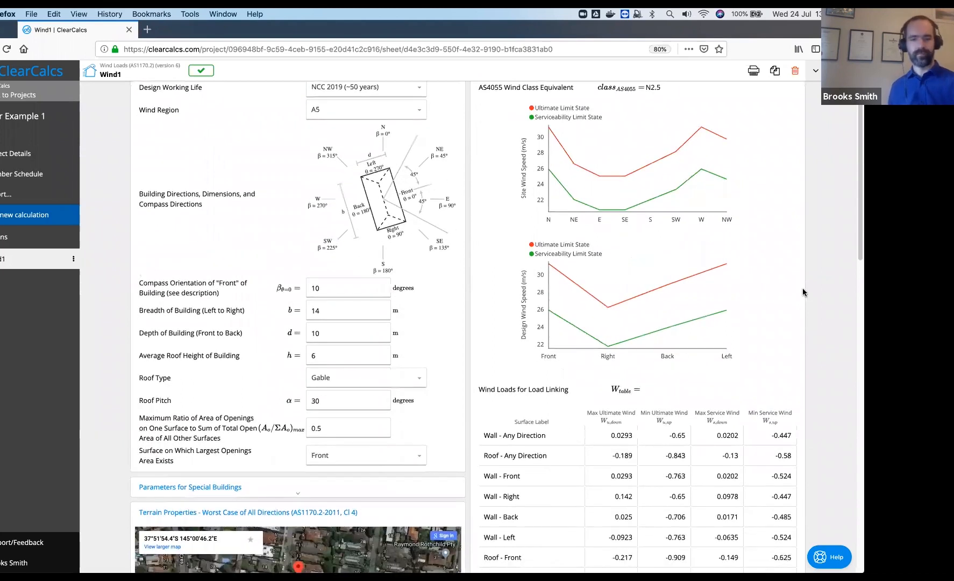
pyautogui.scroll(-12, 802, 301)
pyautogui.scroll(-5, 564, 371)
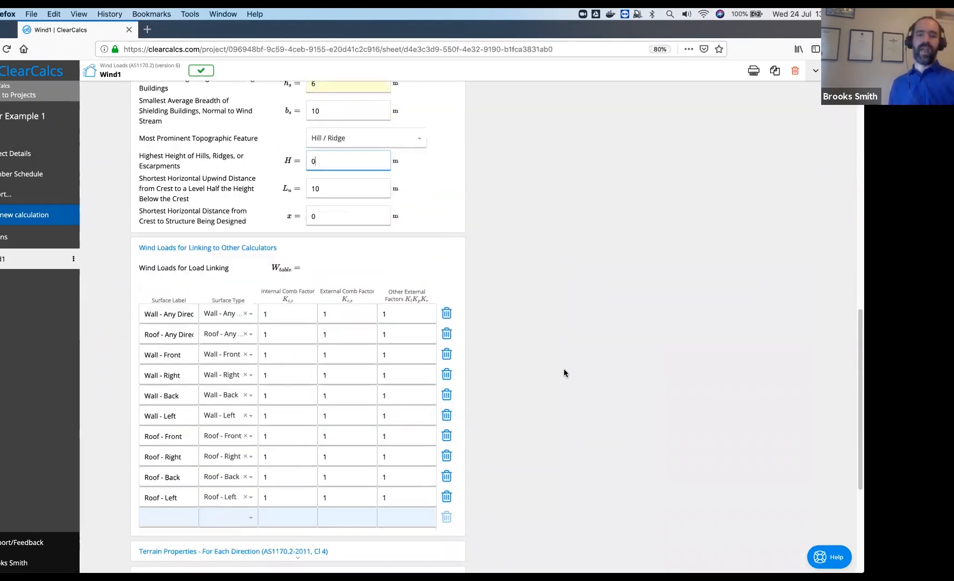
pyautogui.scroll(-1, 565, 370)
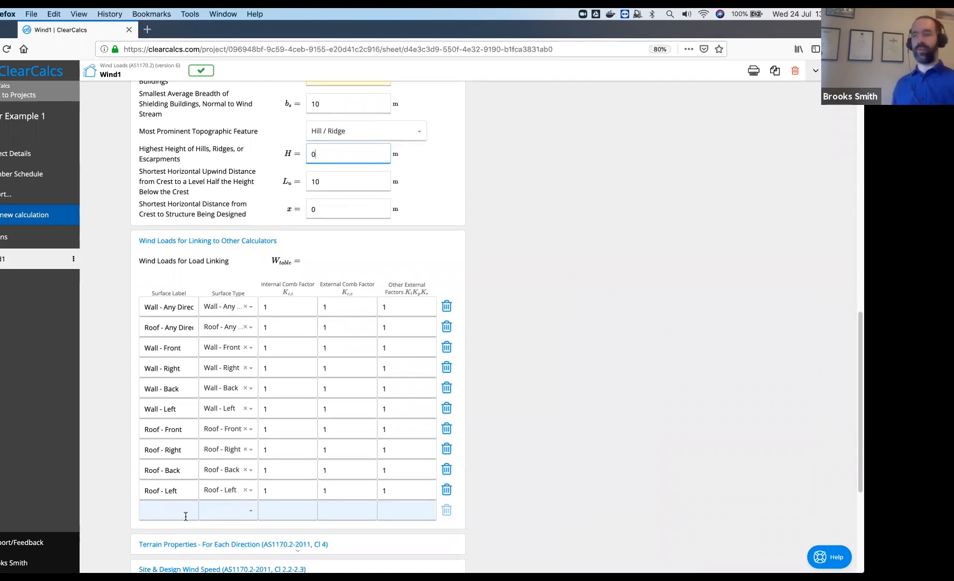
pyautogui.click(302, 306)
pyautogui.click(356, 305)
pyautogui.click(402, 308)
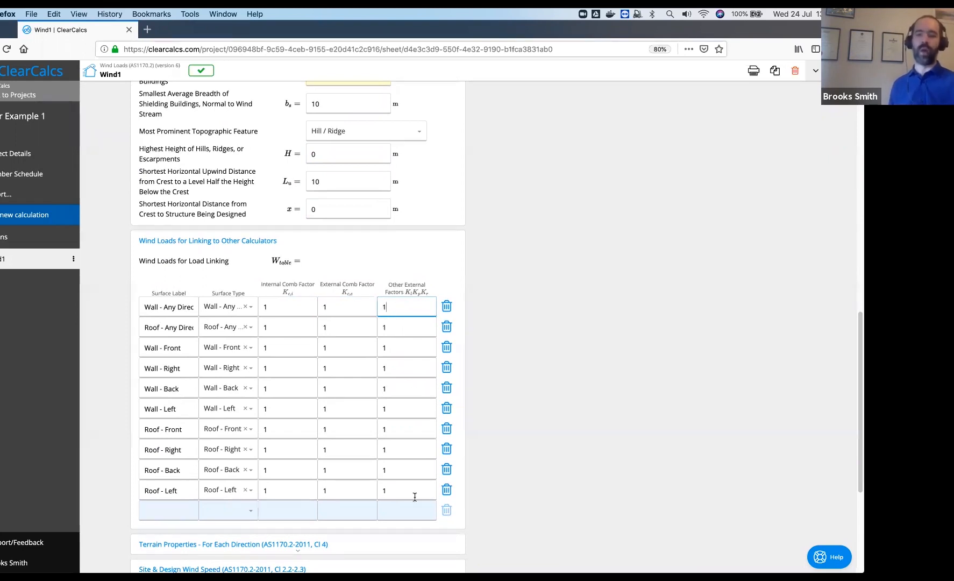
pyautogui.click(169, 510)
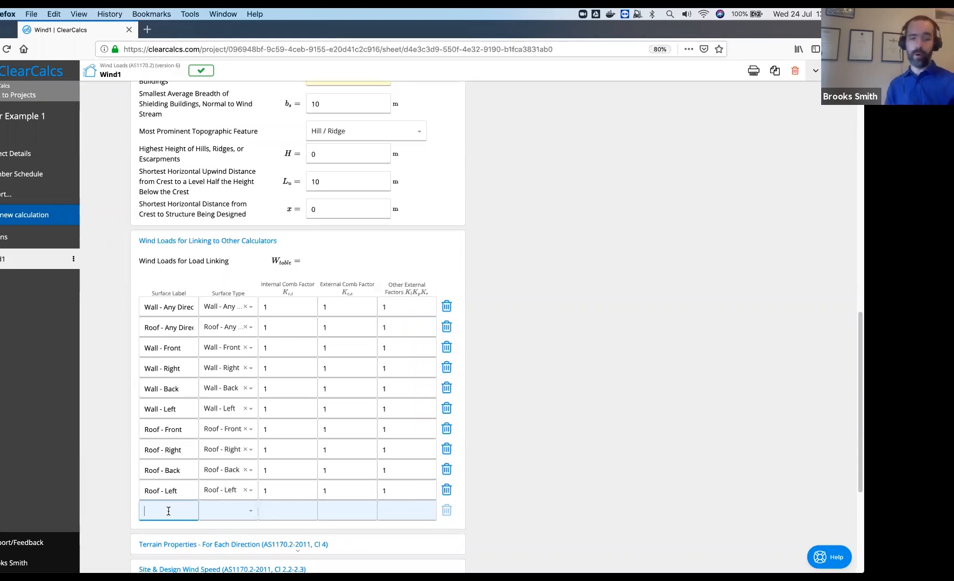
# Enter 'Cladding Wall' in the new row with surface type Wall - Any Direction
pyautogui.write('Cl')
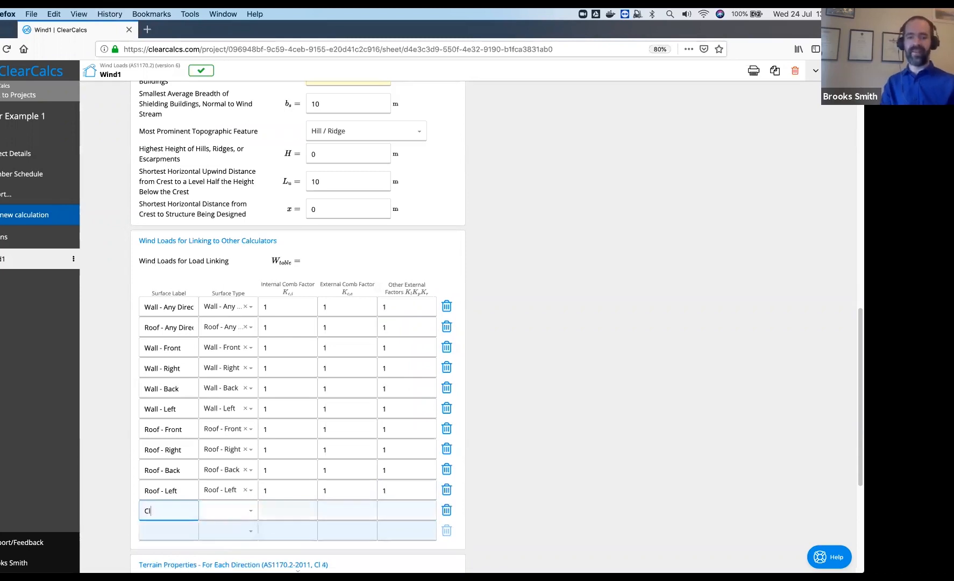
pyautogui.write('adding Wall')
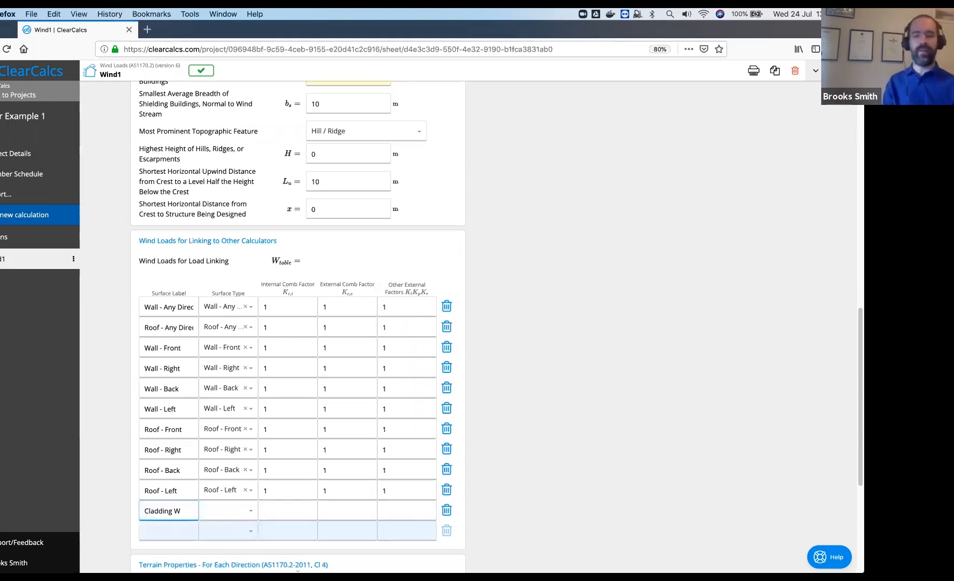
pyautogui.click(250, 514)
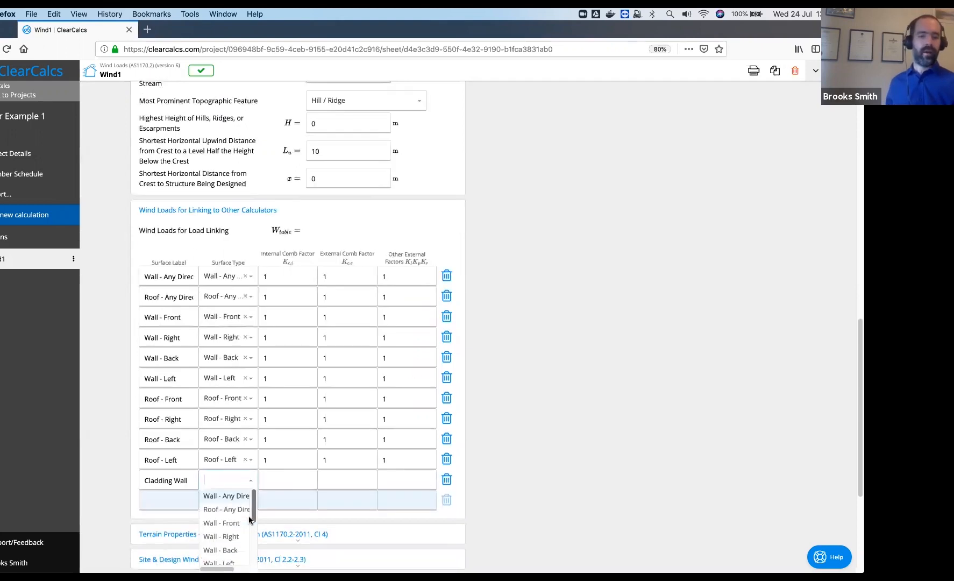
pyautogui.click(220, 501)
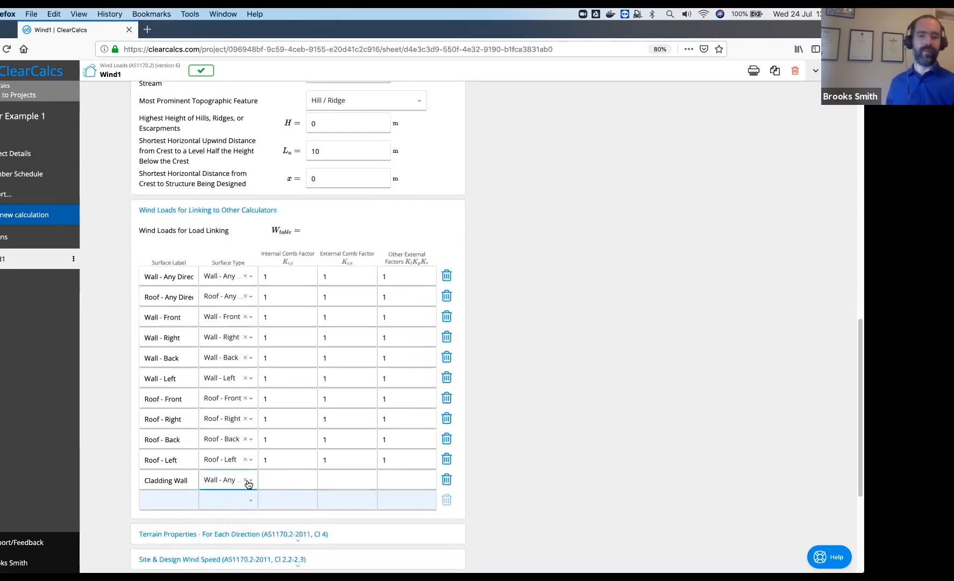
# Give Cladding Wall internal and external factors of 1 and other external factors of 1.5
pyautogui.click(291, 481)
pyautogui.write('1')
pyautogui.click(321, 481)
pyautogui.write('1')
pyautogui.press('Tab')
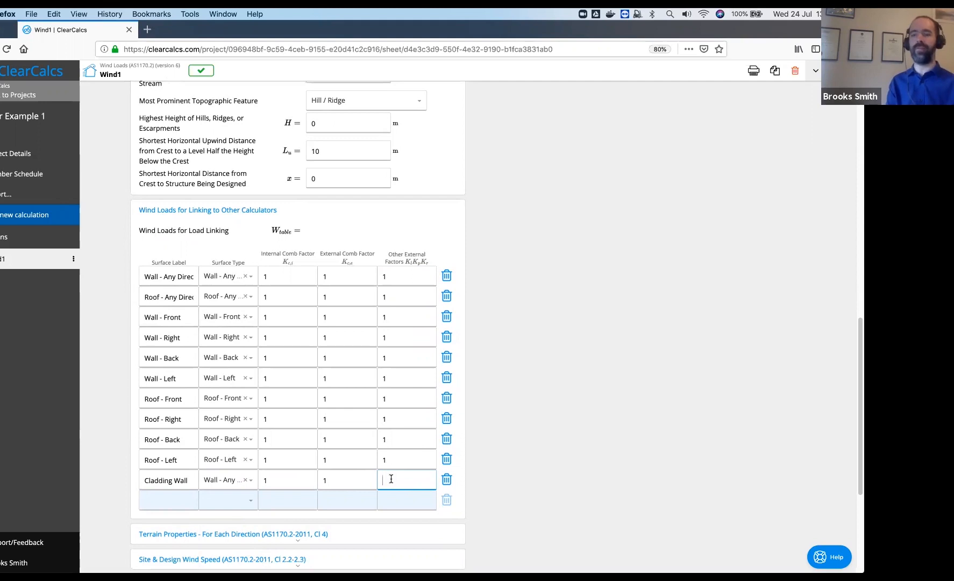
pyautogui.write('1.5')
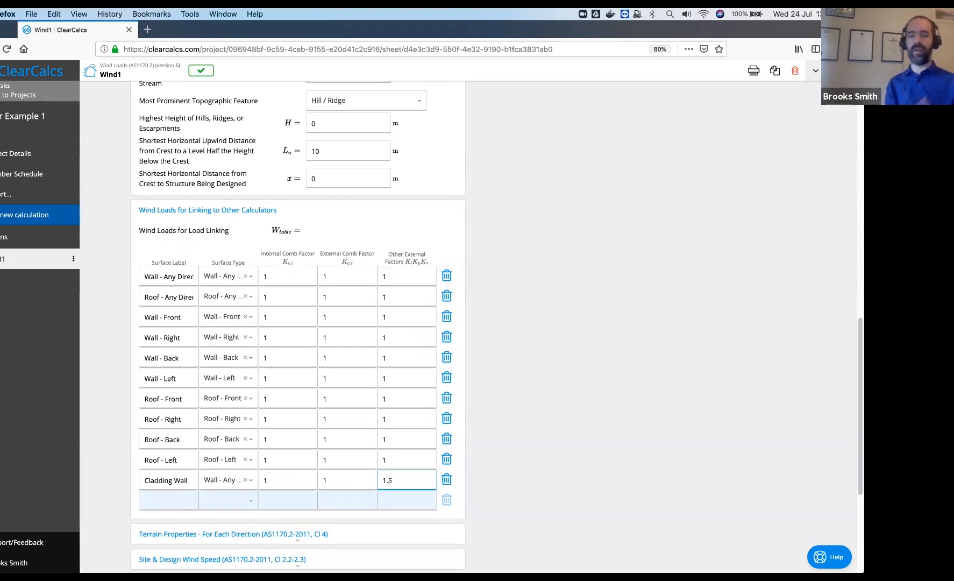
pyautogui.click(538, 443)
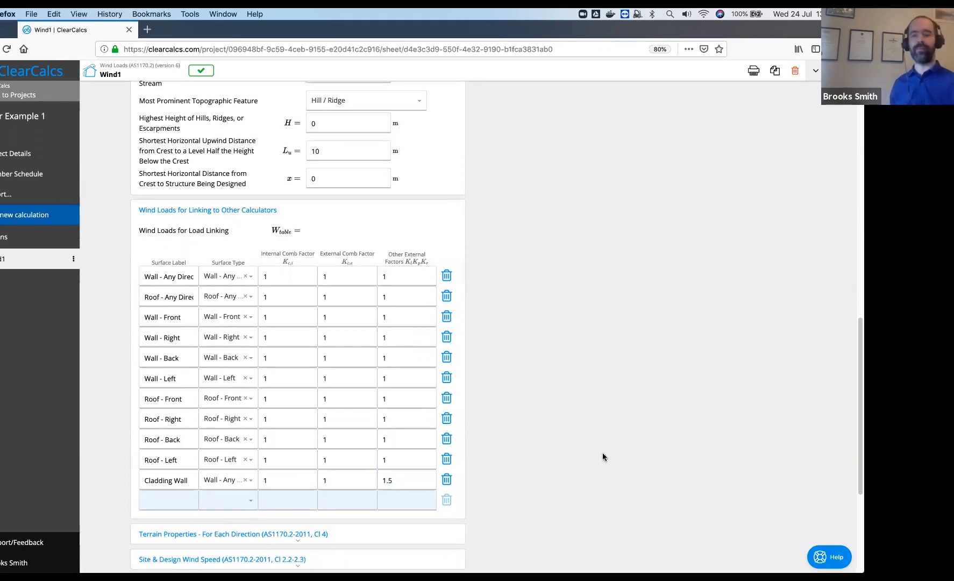
# Review the Cladding Wall results, then show the Example #2 Directional Complex Site slide
pyautogui.scroll(8, 595, 464)
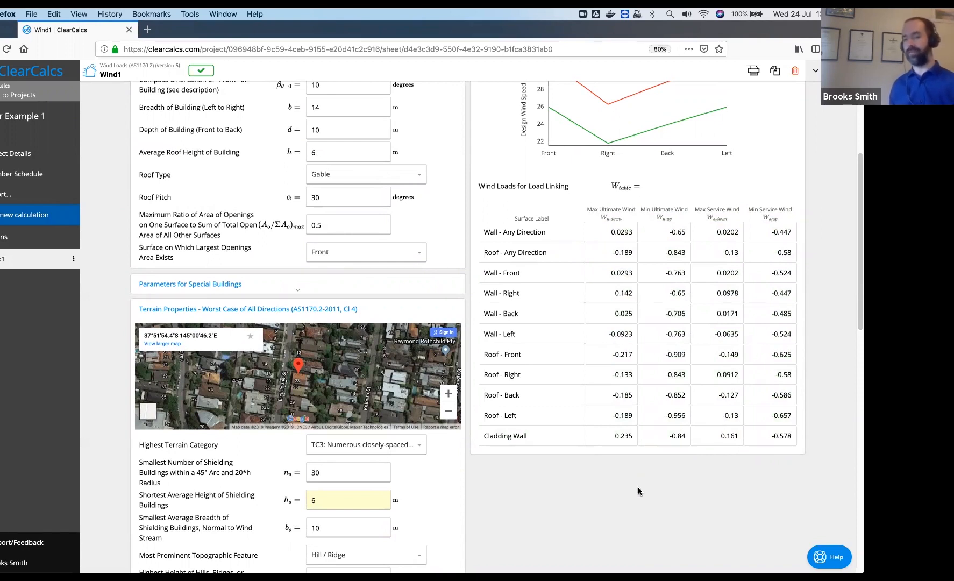
pyautogui.scroll(5, 638, 484)
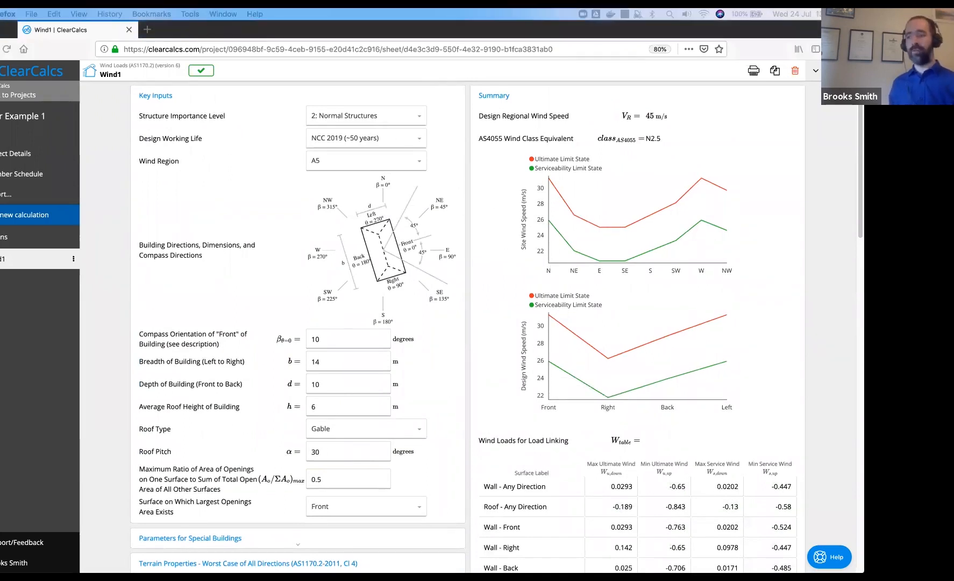
pyautogui.hotkey('alt', 'Tab')
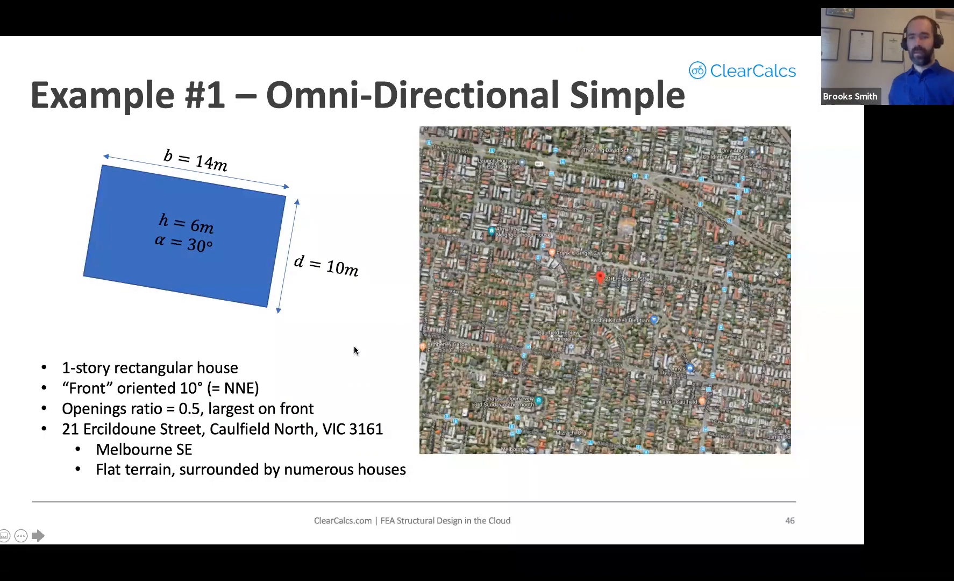
pyautogui.press('Right')
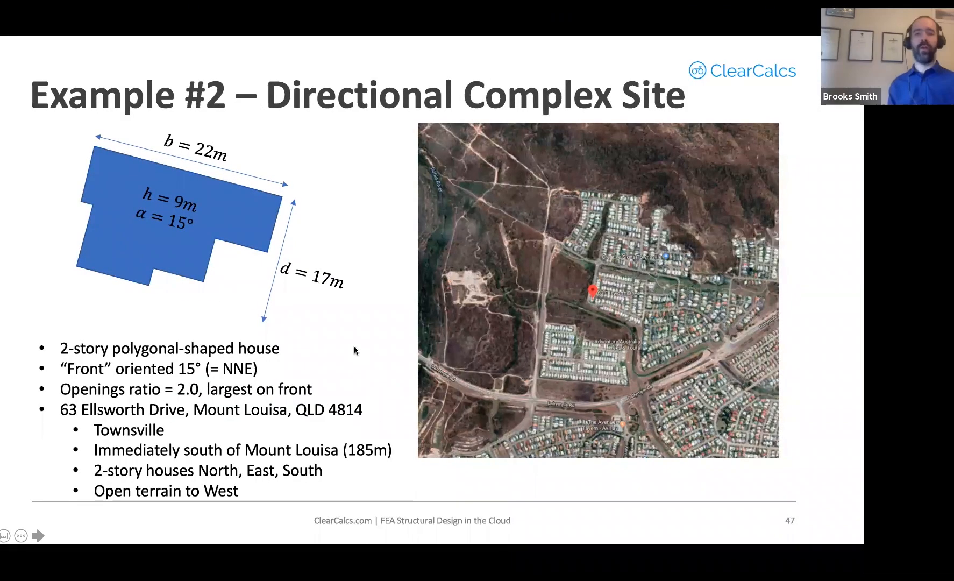
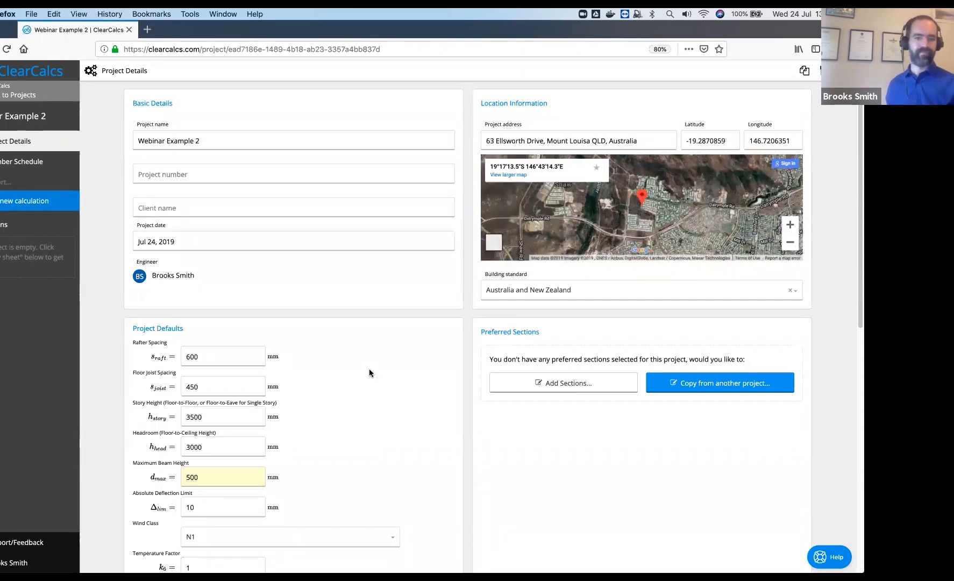
# Create the Wind1 Wind Loads (AS1170.2) sheet and expand its wind region lookup data and map
pyautogui.click(29, 202)
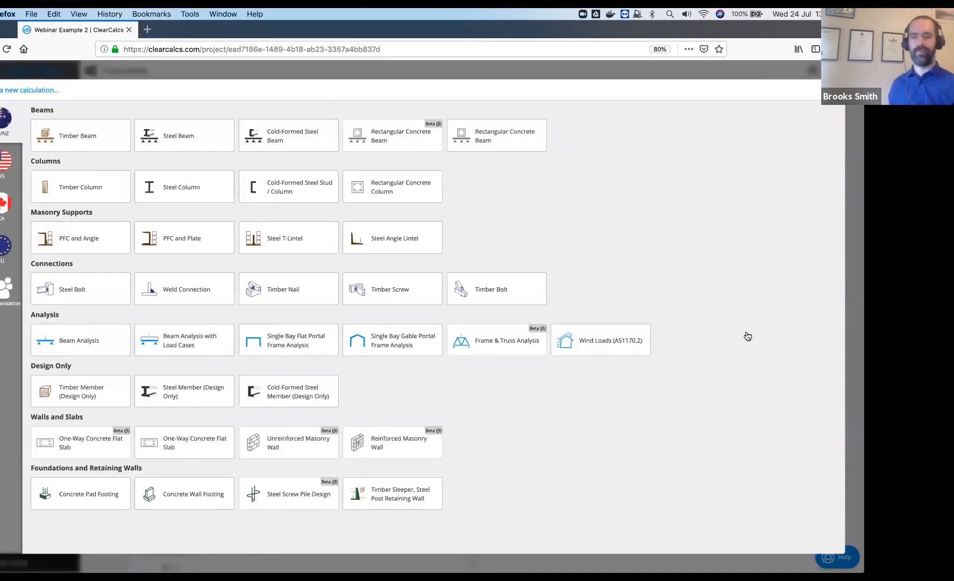
pyautogui.click(638, 343)
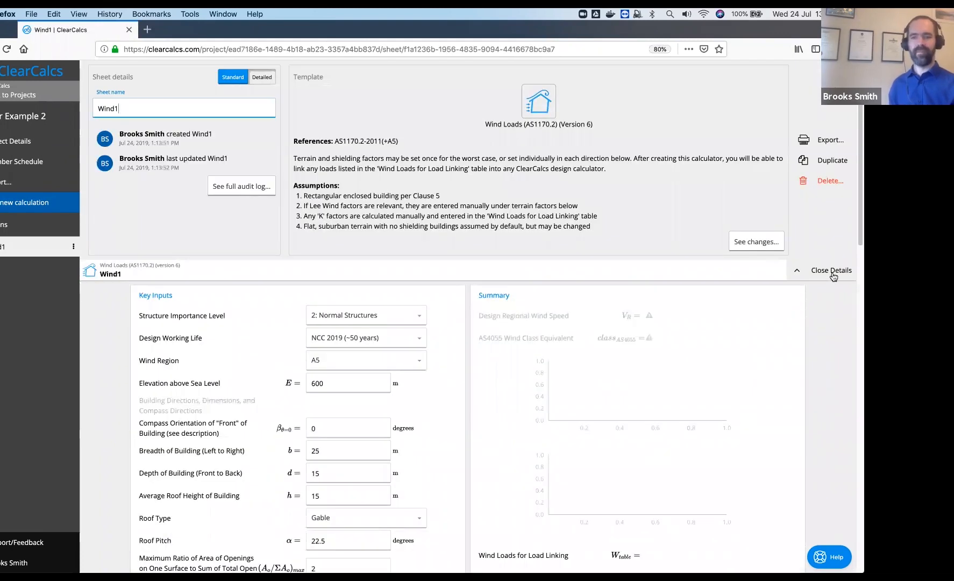
pyautogui.click(833, 271)
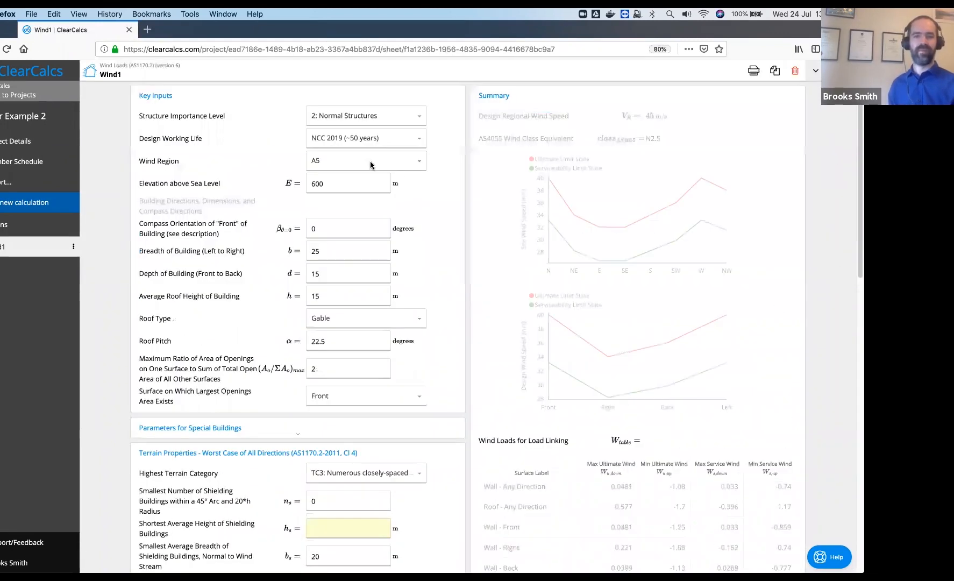
pyautogui.click(157, 163)
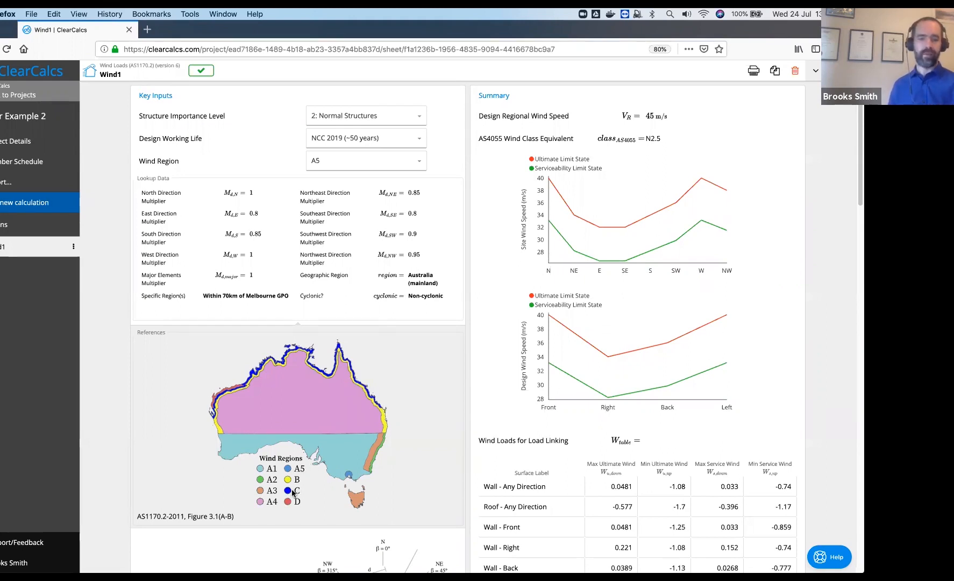
# Set the wind region to C, keeping importance level 2: Normal Structures
pyautogui.click(395, 161)
pyautogui.scroll(-2, 383, 209)
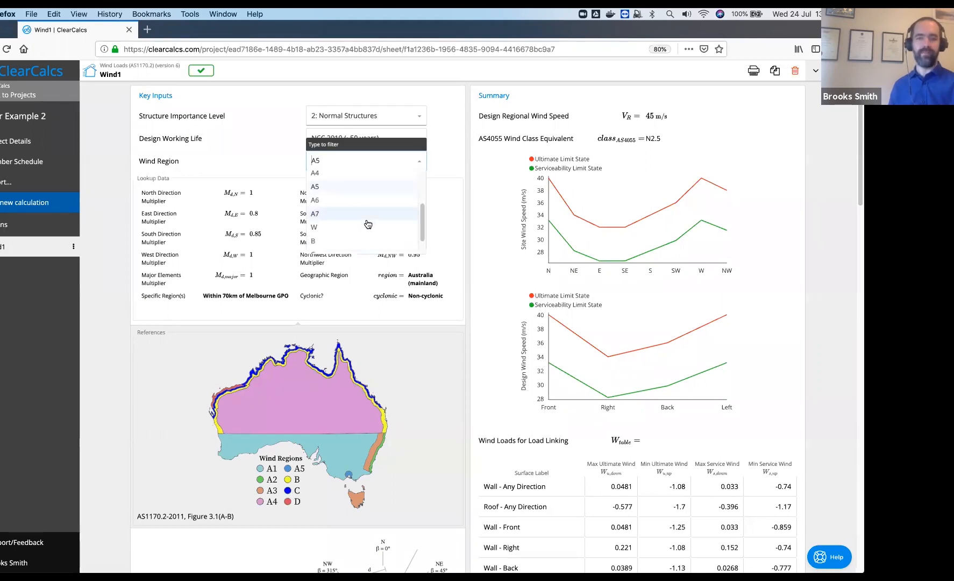
pyautogui.click(356, 235)
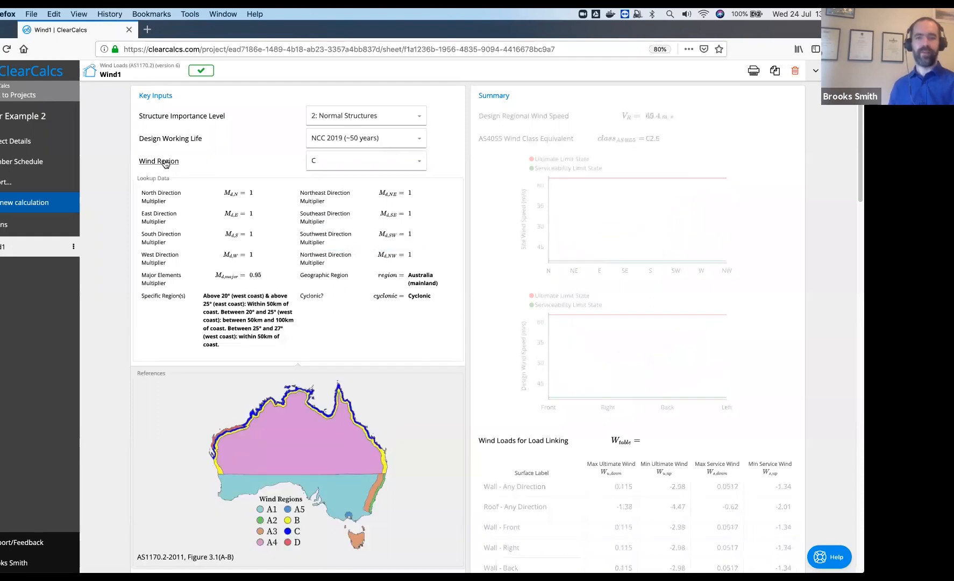
pyautogui.click(388, 118)
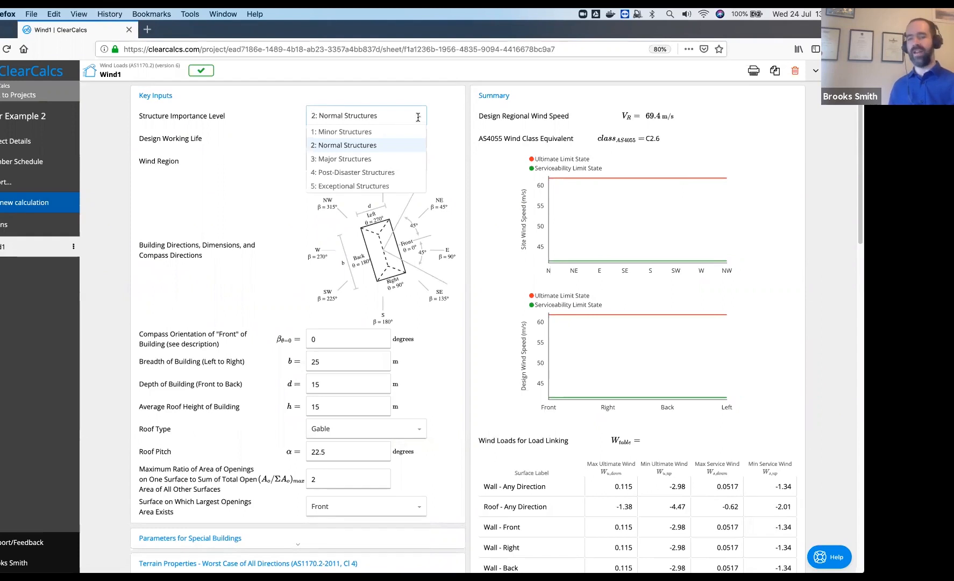
pyautogui.click(422, 119)
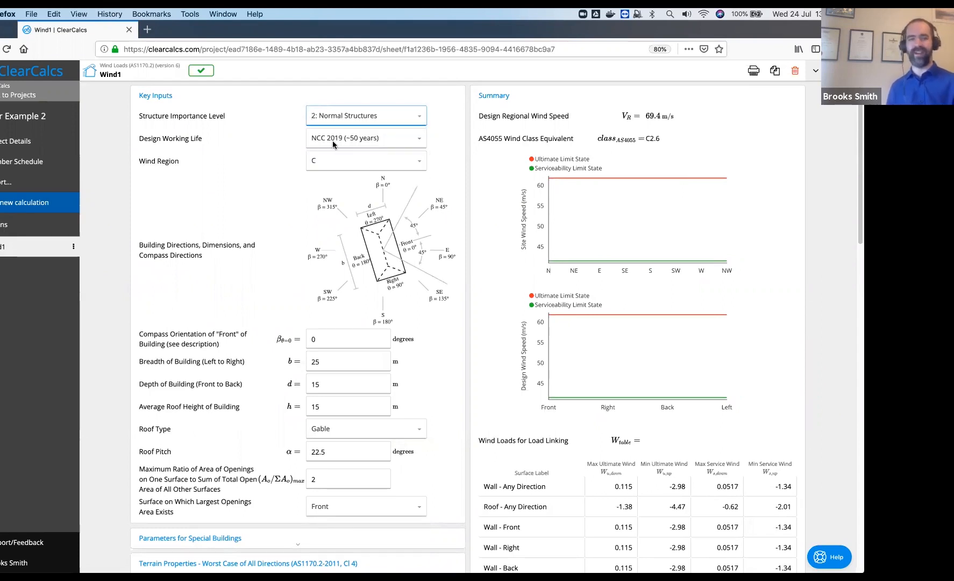
pyautogui.scroll(-1, 242, 261)
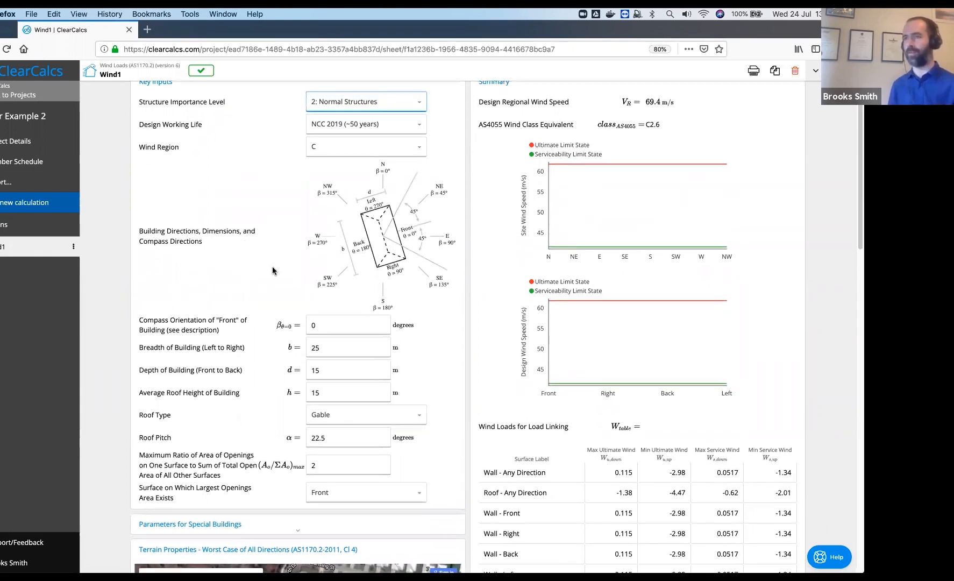
# Enter 15° orientation, 22 m breadth, 17 m depth and 9 m average roof height
pyautogui.click(331, 323)
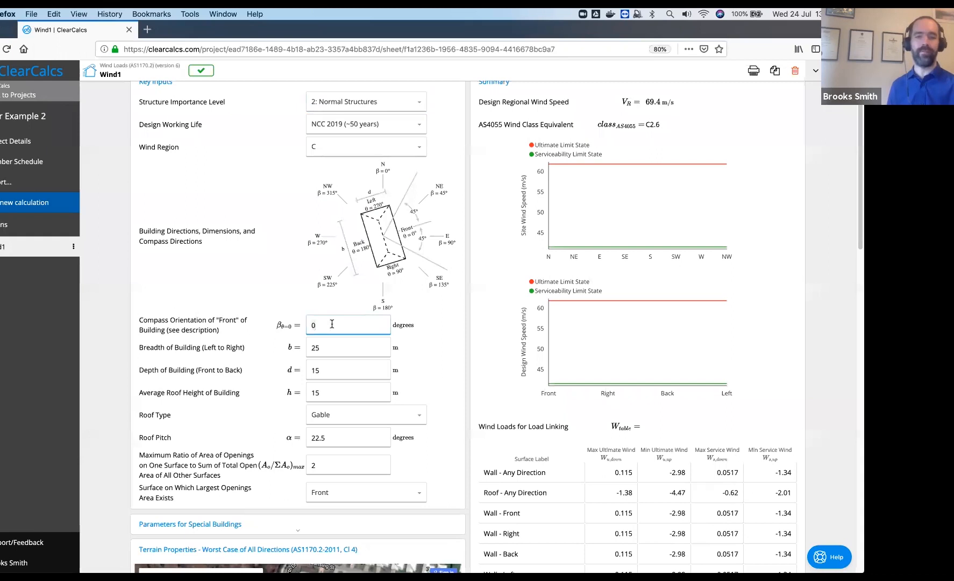
pyautogui.press('BackSpace')
pyautogui.write('15')
pyautogui.click(363, 353)
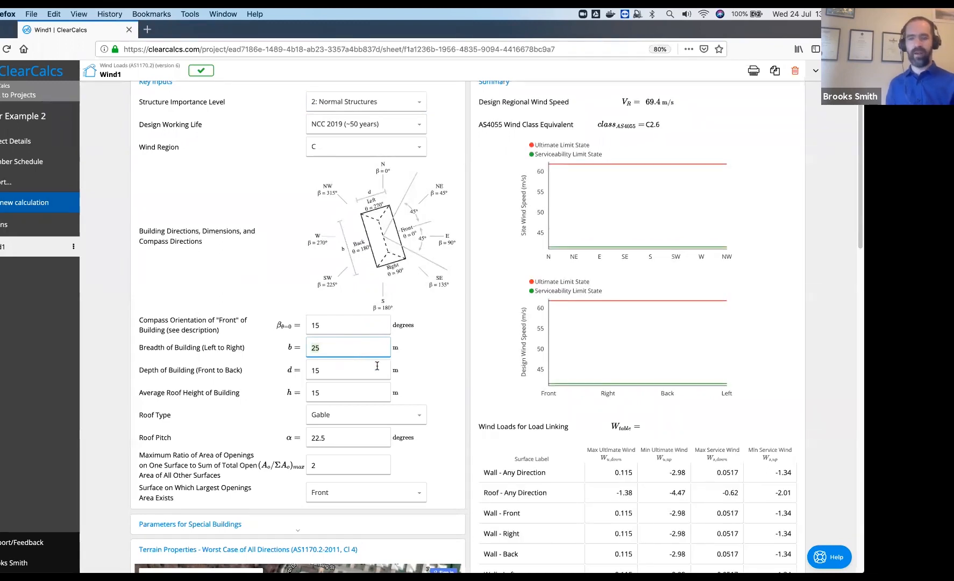
pyautogui.press('BackSpace')
pyautogui.write('2')
pyautogui.click(350, 372)
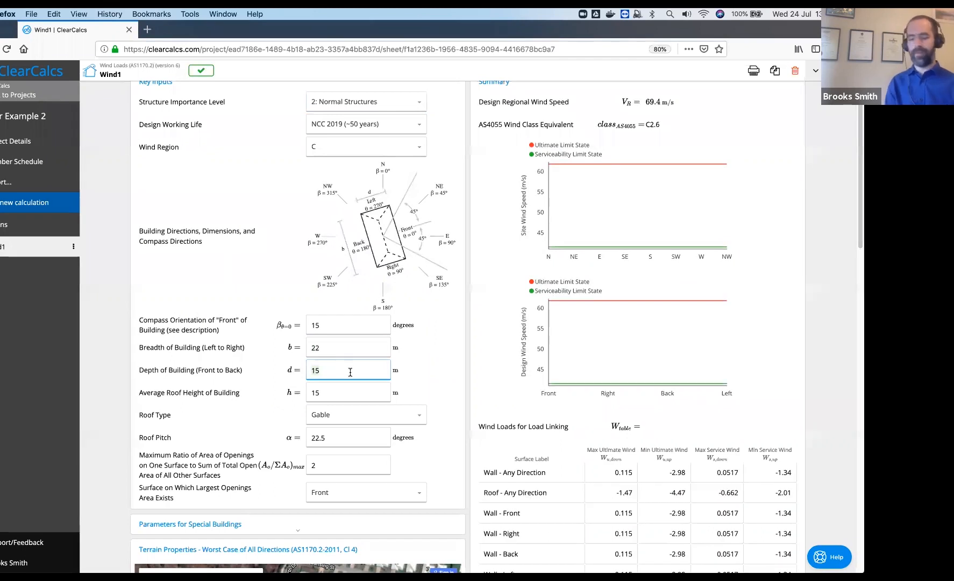
pyautogui.press('BackSpace')
pyautogui.write('7')
pyautogui.click(360, 393)
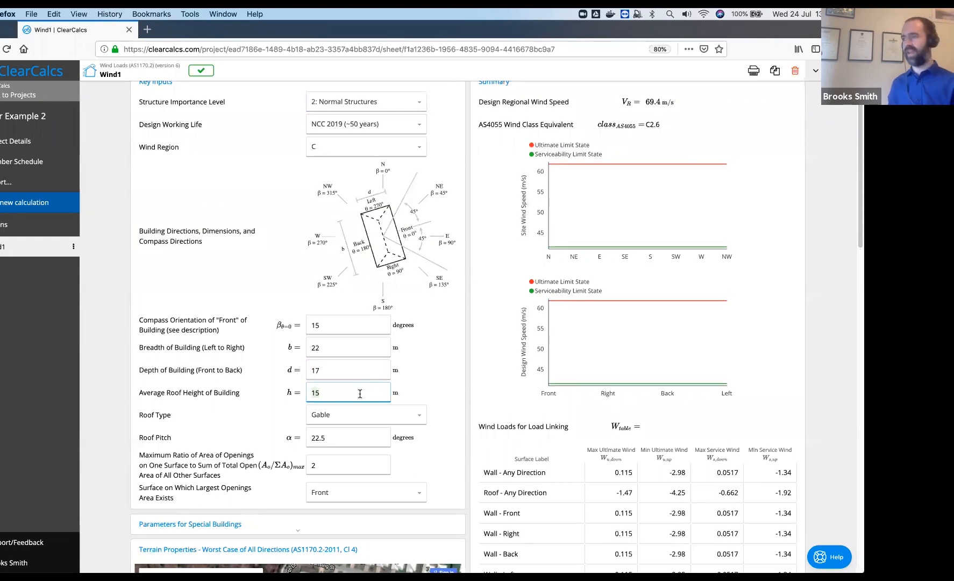
pyautogui.press('BackSpace')
pyautogui.press('BackSpace')
pyautogui.write('9')
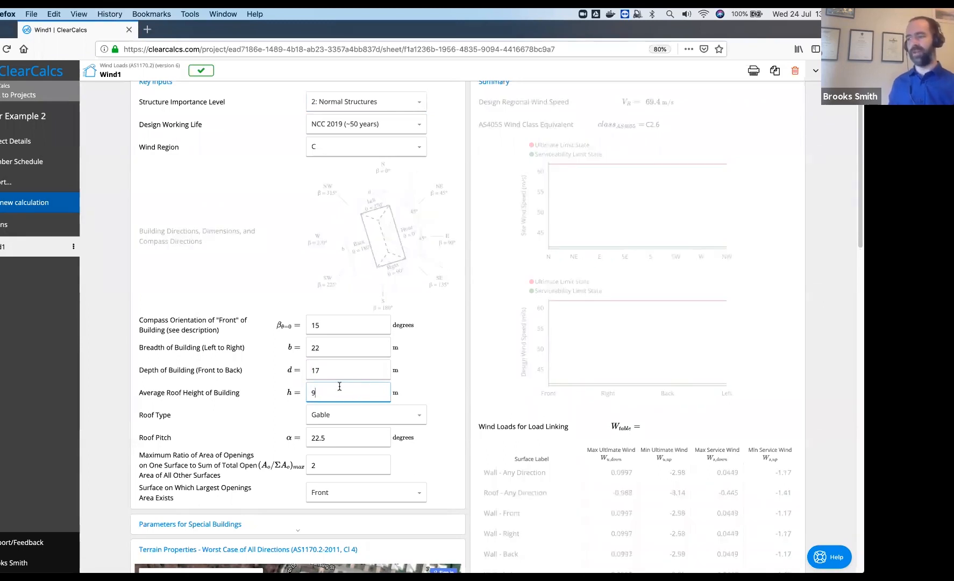
# Make the roof Hip/Monoslope with a 15° pitch
pyautogui.click(374, 417)
pyautogui.click(360, 448)
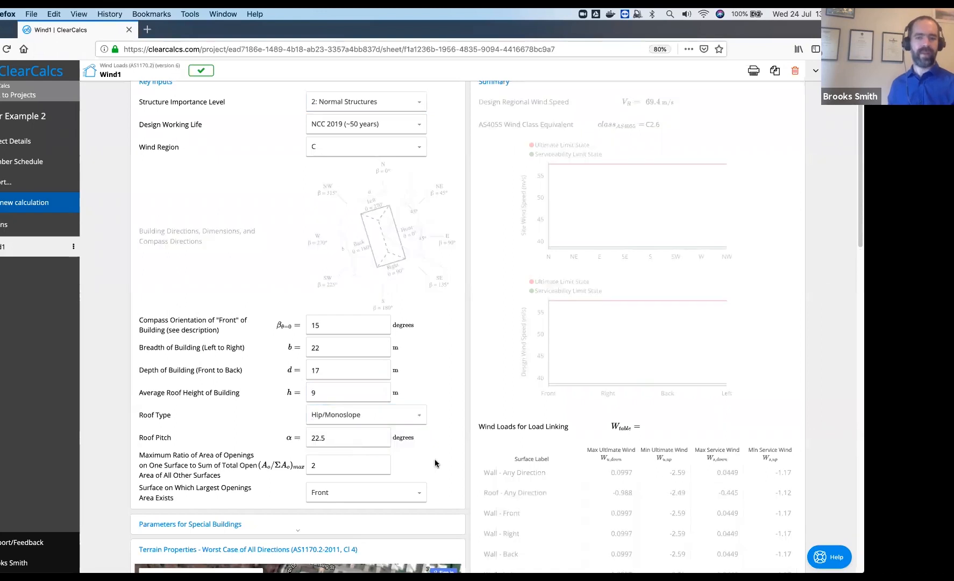
pyautogui.scroll(-3, 435, 462)
pyautogui.scroll(-4, 436, 463)
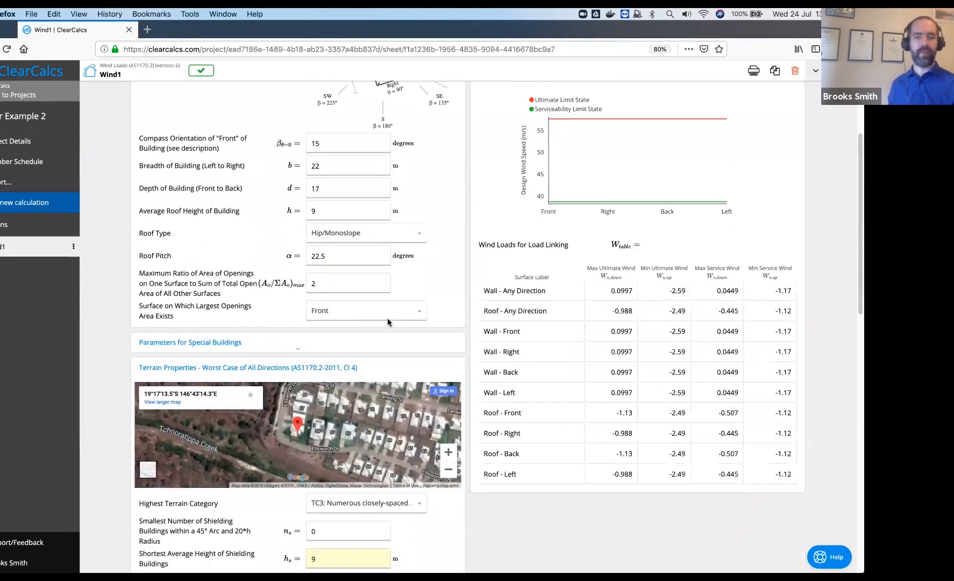
pyautogui.click(346, 258)
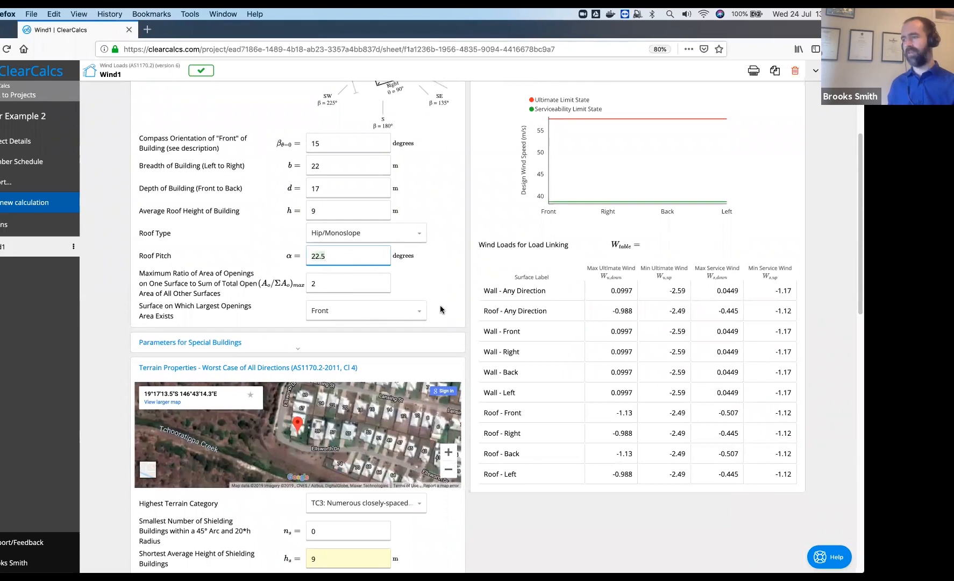
pyautogui.scroll(-1, 484, 295)
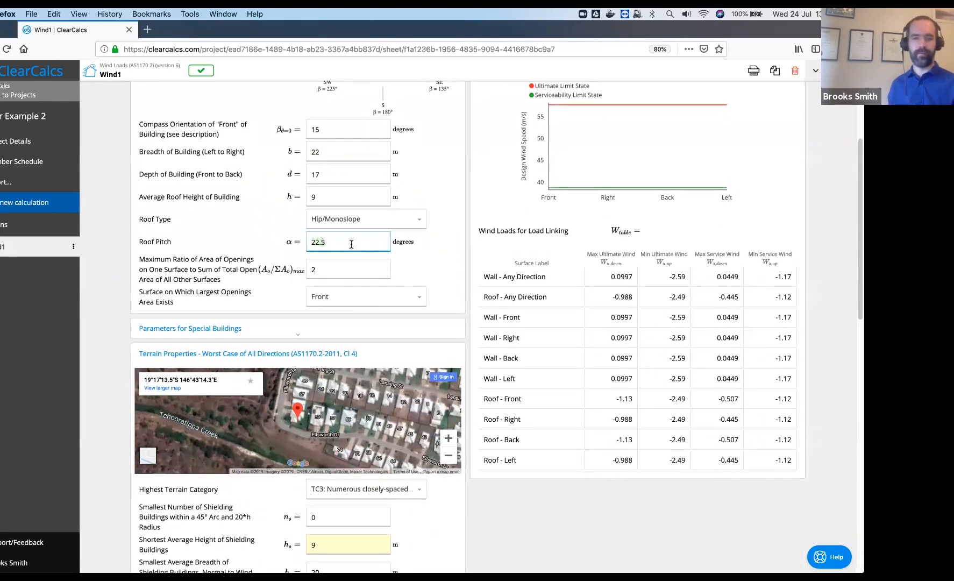
pyautogui.write('15')
pyautogui.click(470, 283)
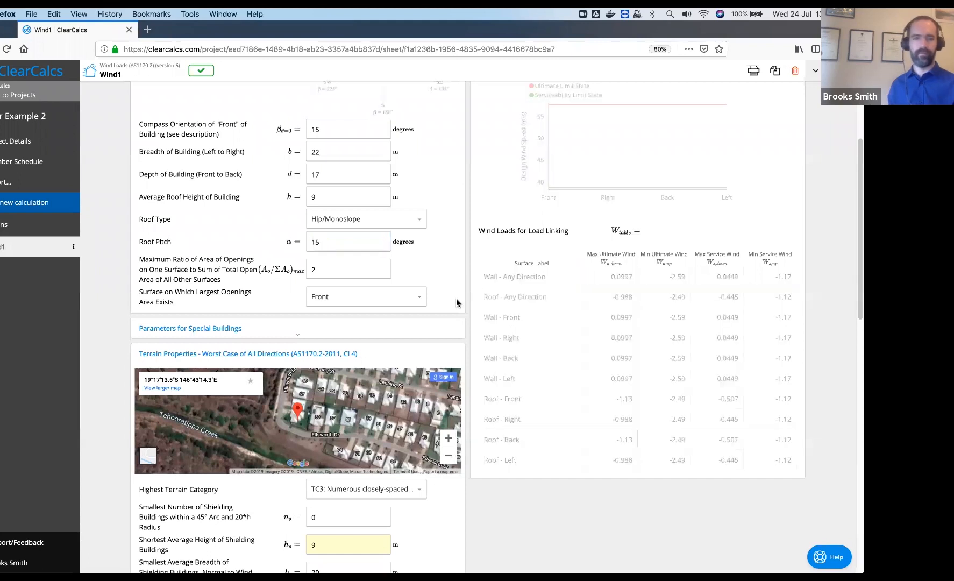
# Move past the openings ratio and expand the per-direction Terrain Properties with shielding buildings
pyautogui.scroll(-5, 456, 300)
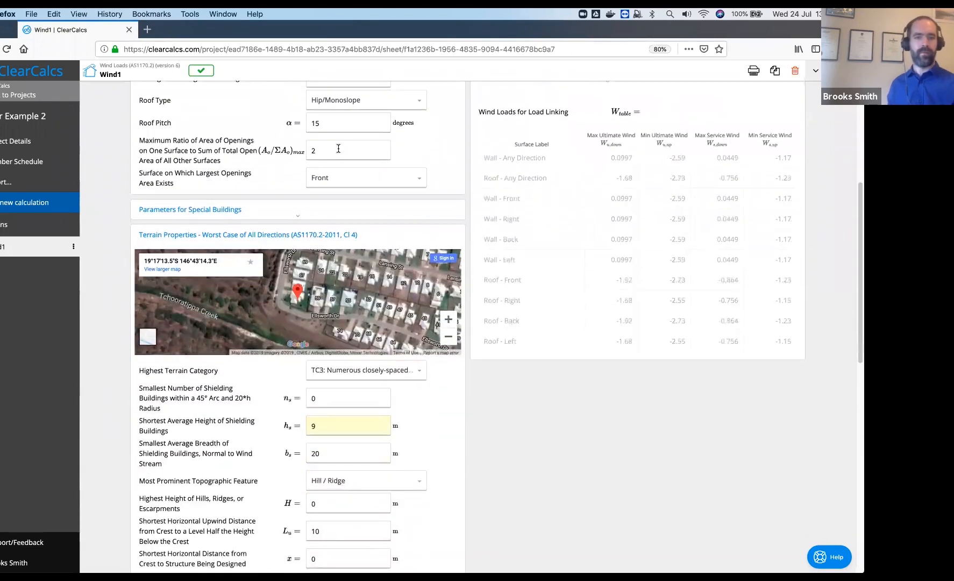
pyautogui.scroll(-2, 335, 147)
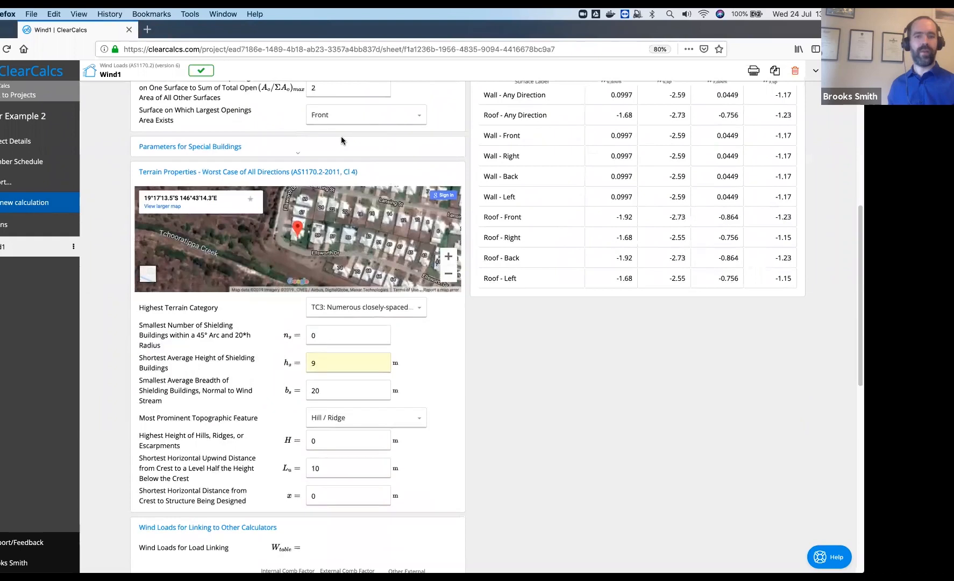
pyautogui.click(332, 92)
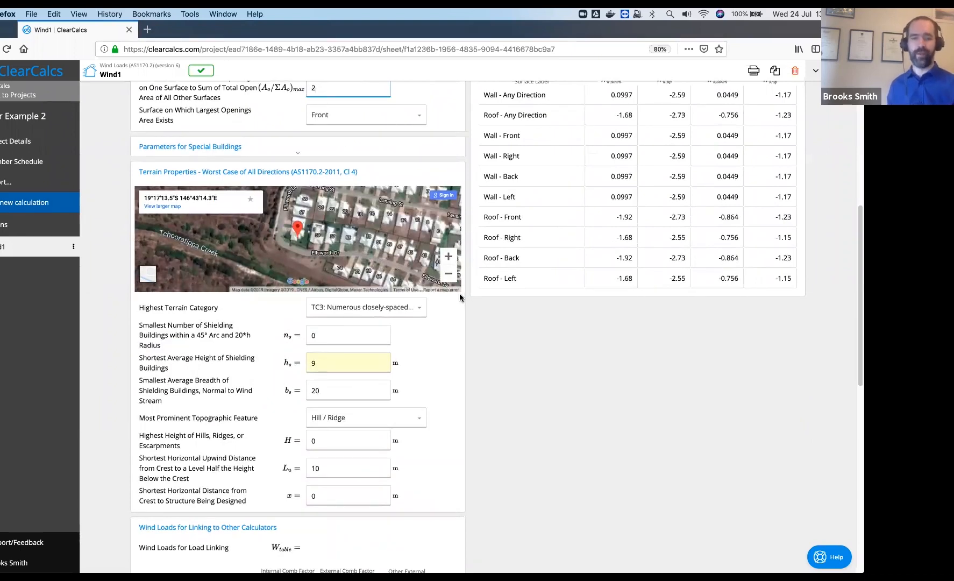
pyautogui.scroll(-3, 461, 421)
pyautogui.scroll(1, 322, 366)
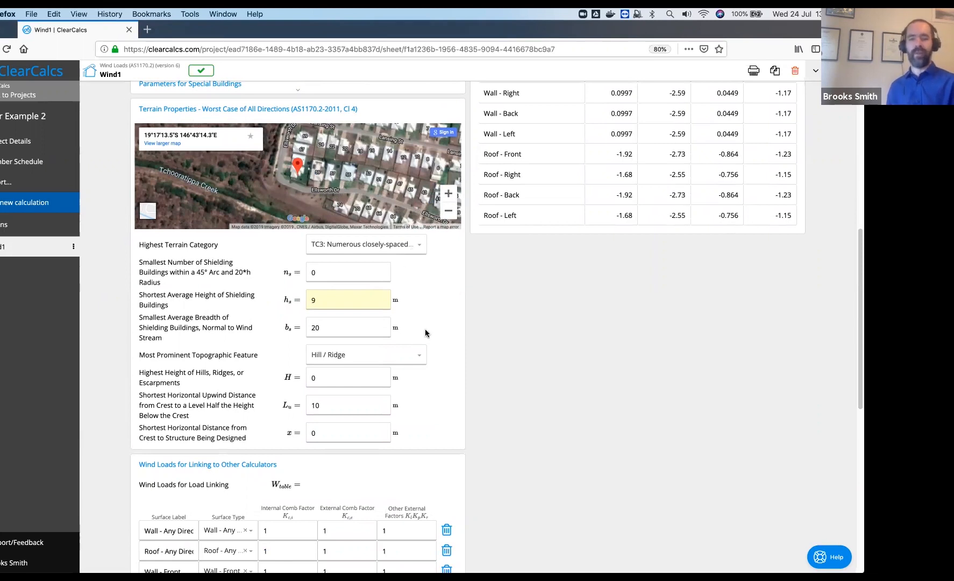
pyautogui.scroll(-1, 479, 376)
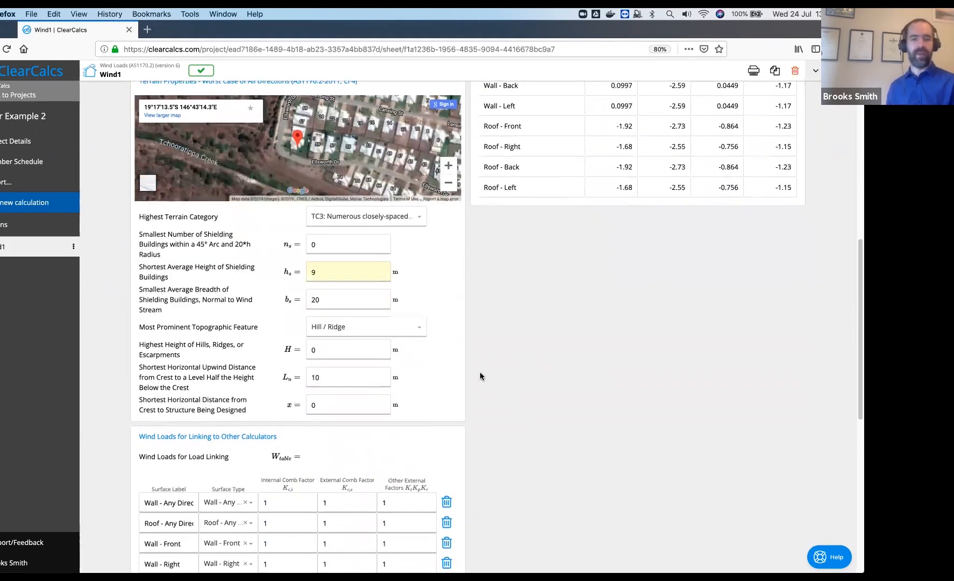
pyautogui.scroll(-10, 480, 372)
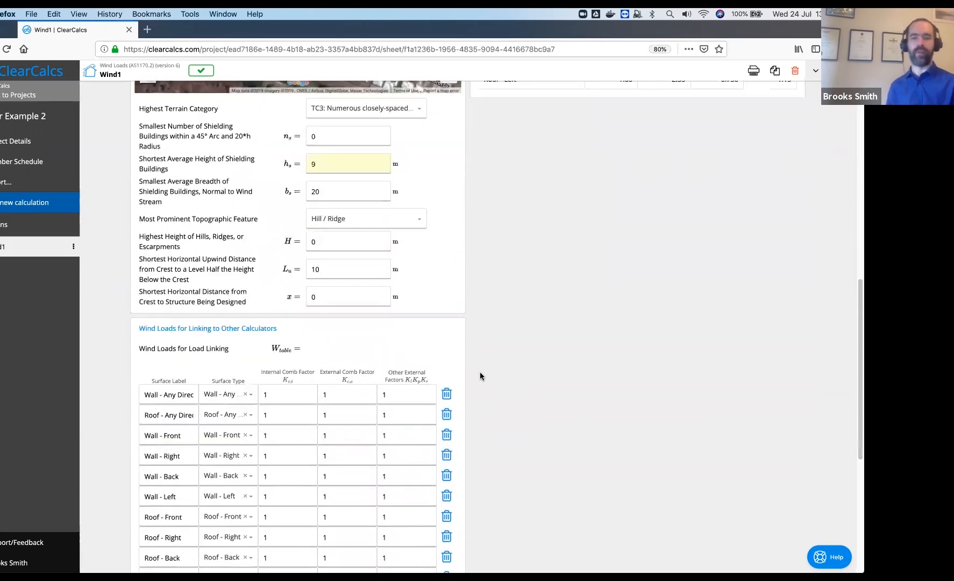
pyautogui.click(199, 326)
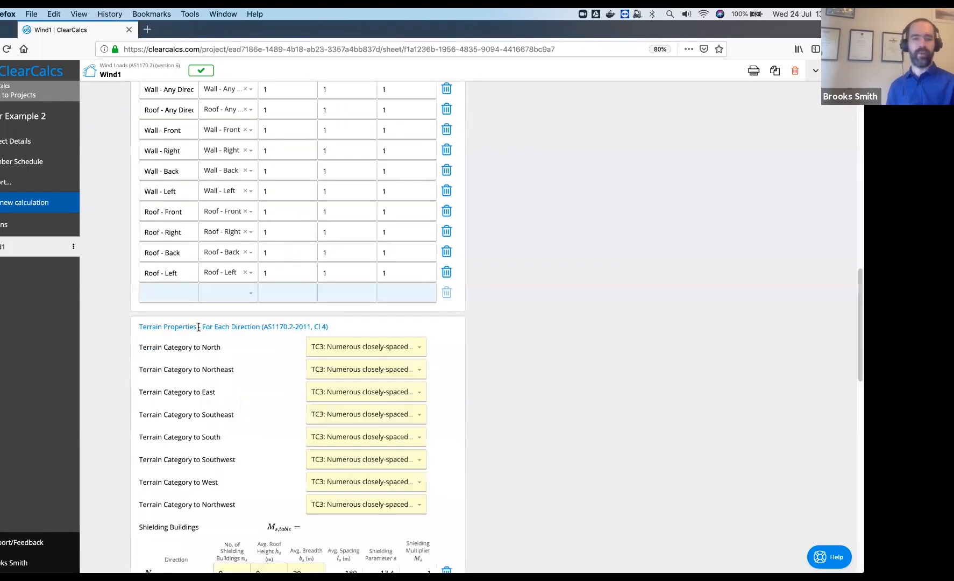
pyautogui.scroll(-4, 199, 328)
pyautogui.scroll(-1, 199, 330)
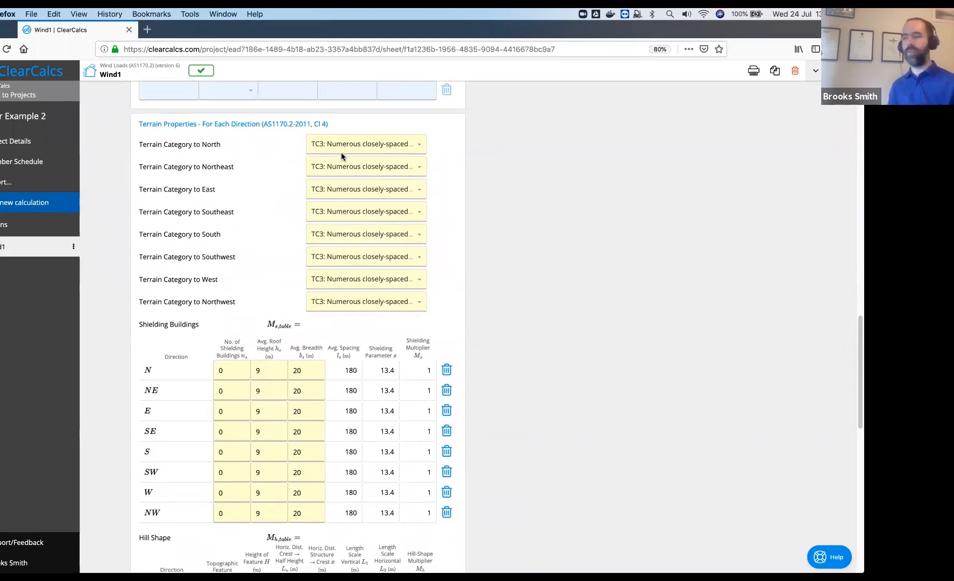
# Keep North at TC3, set West terrain to TC2 and Northwest and Southwest to TC2.5
pyautogui.click(421, 144)
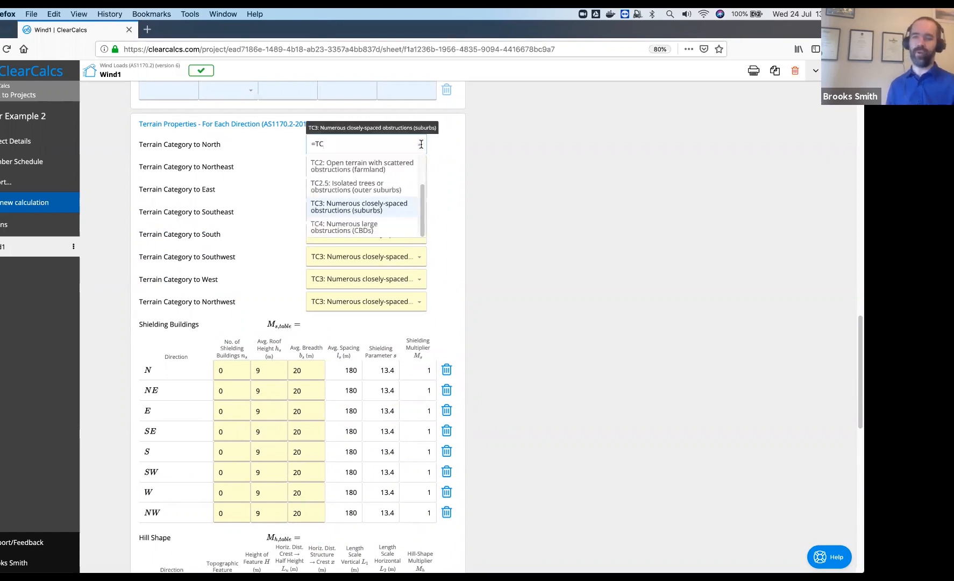
pyautogui.click(444, 149)
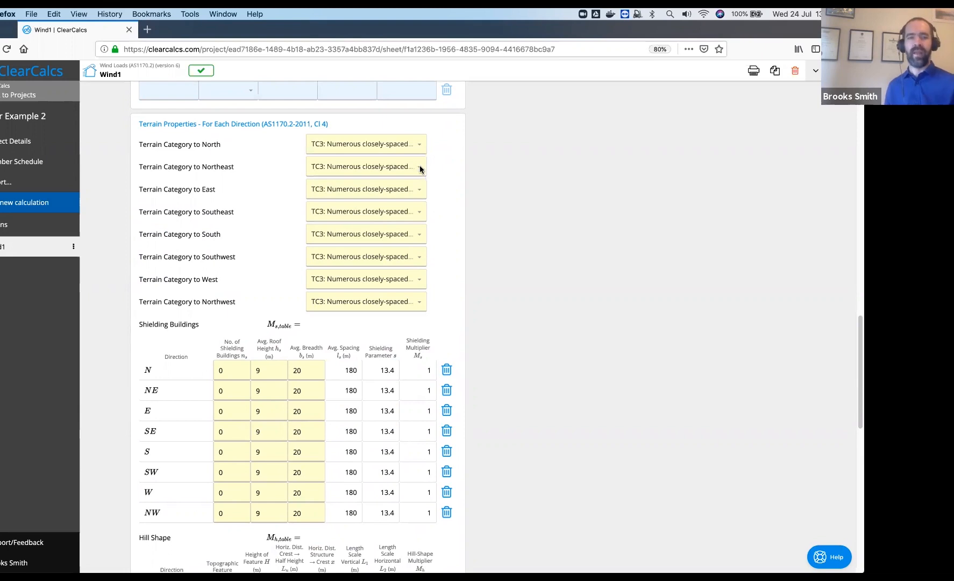
pyautogui.click(419, 280)
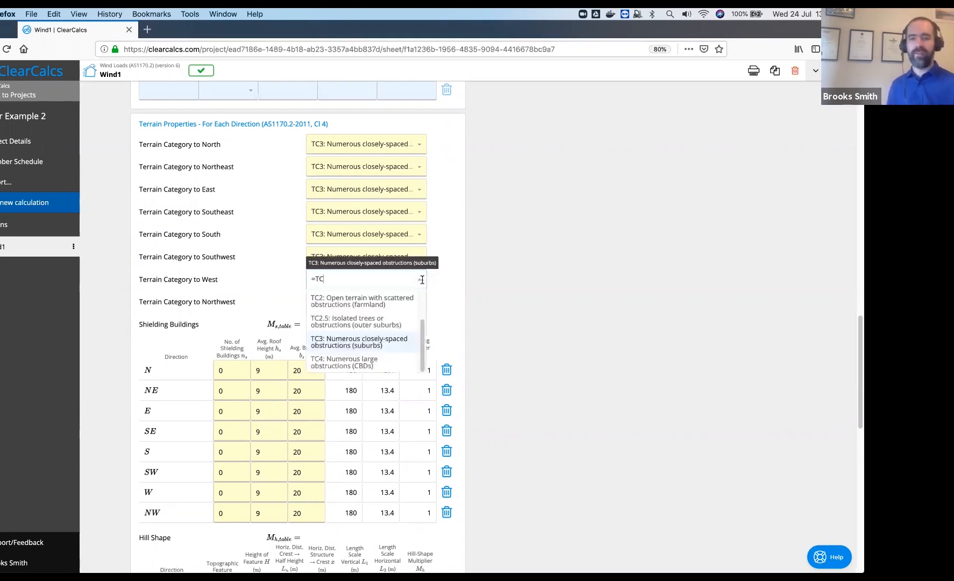
pyautogui.click(386, 302)
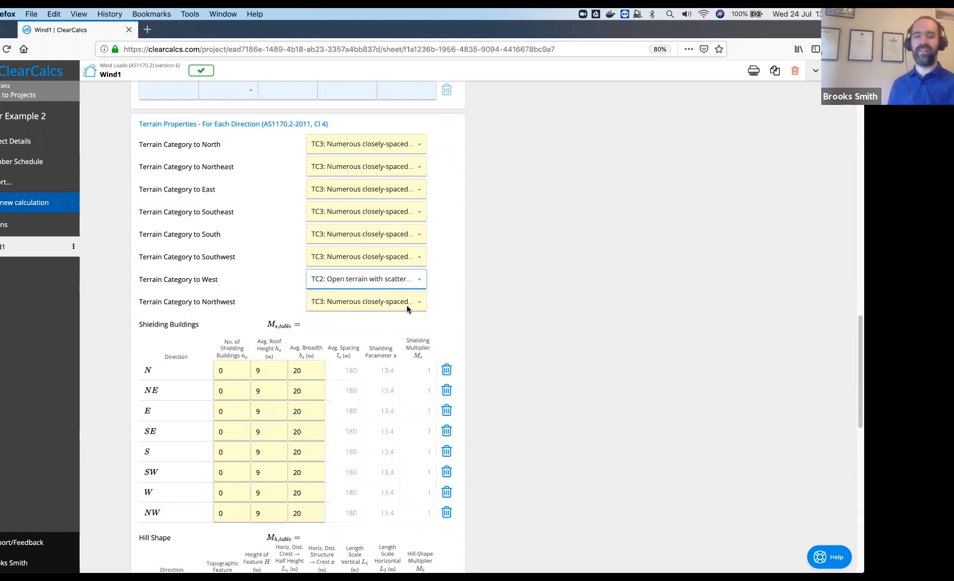
pyautogui.click(408, 305)
pyautogui.click(396, 344)
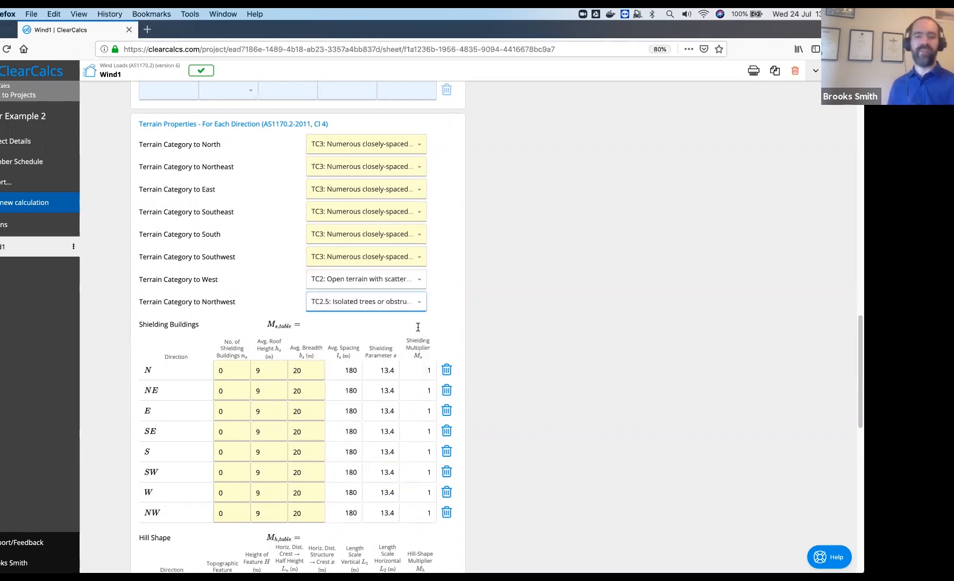
pyautogui.click(412, 257)
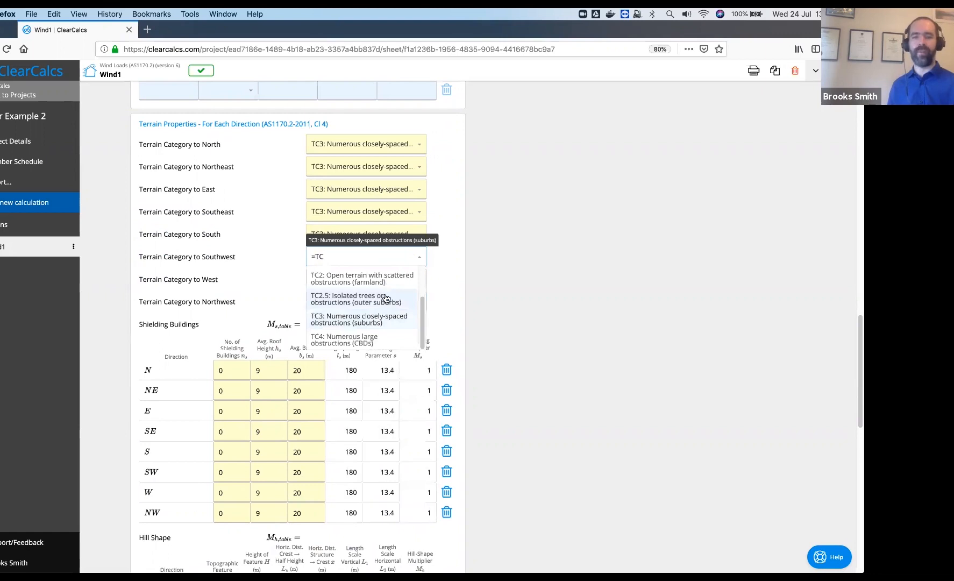
pyautogui.click(386, 299)
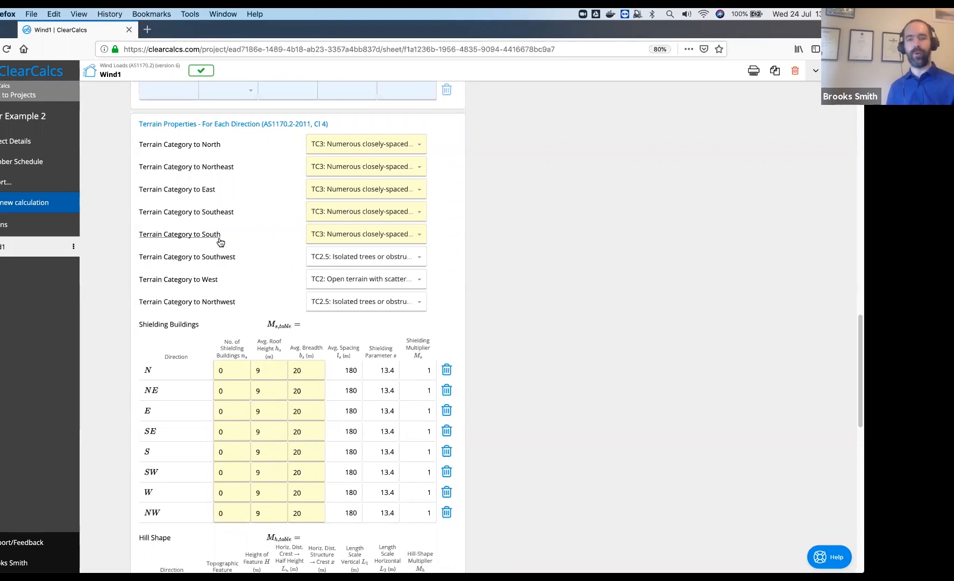
pyautogui.scroll(-1, 275, 311)
# Enter 10 shielding buildings for NE, leaving its average breadth at 20
pyautogui.scroll(-1, 276, 311)
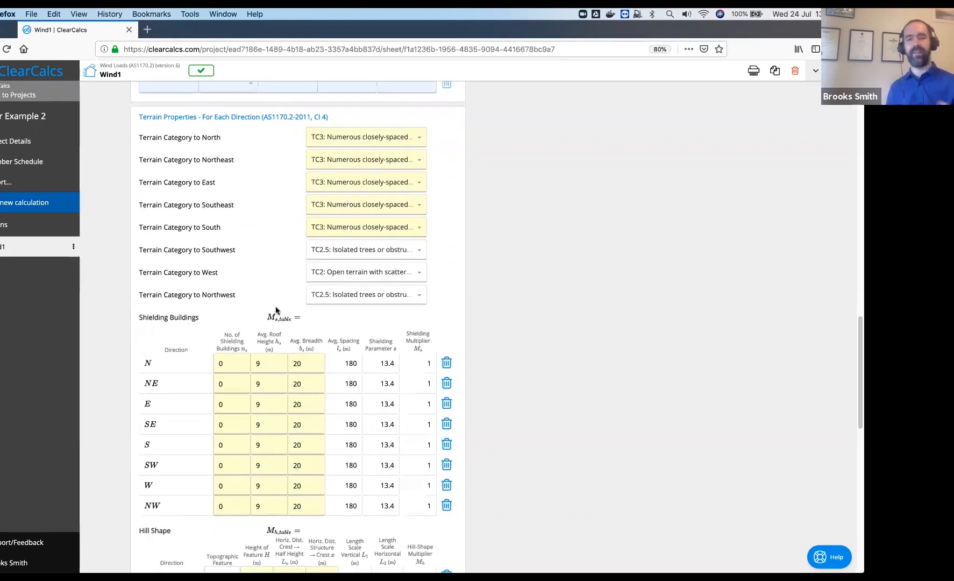
pyautogui.scroll(-3, 534, 351)
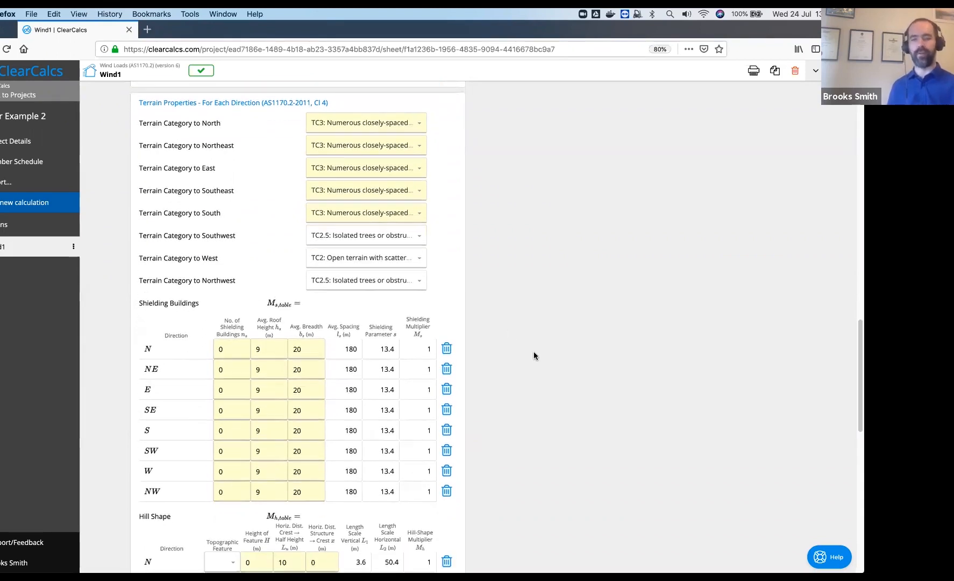
pyautogui.scroll(-5, 502, 330)
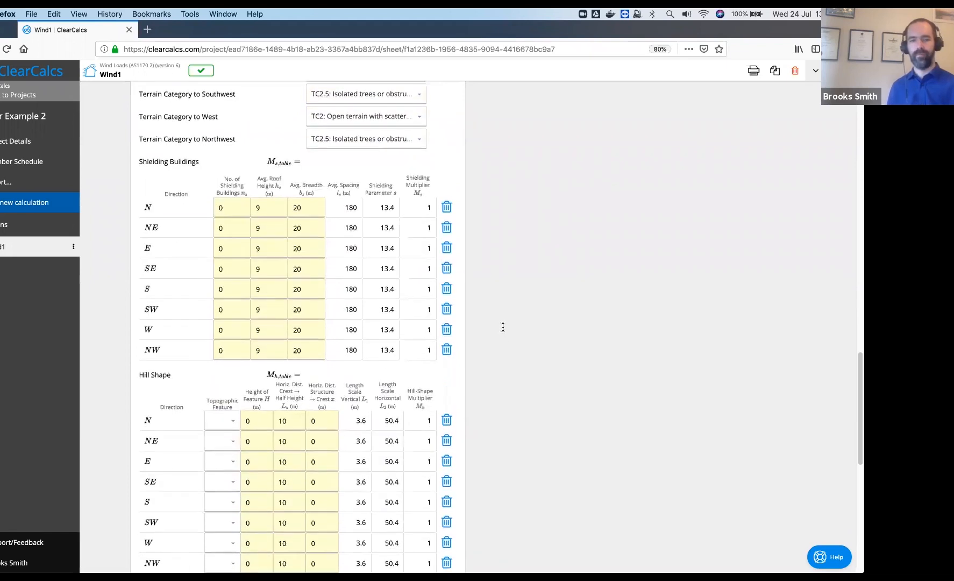
pyautogui.click(236, 197)
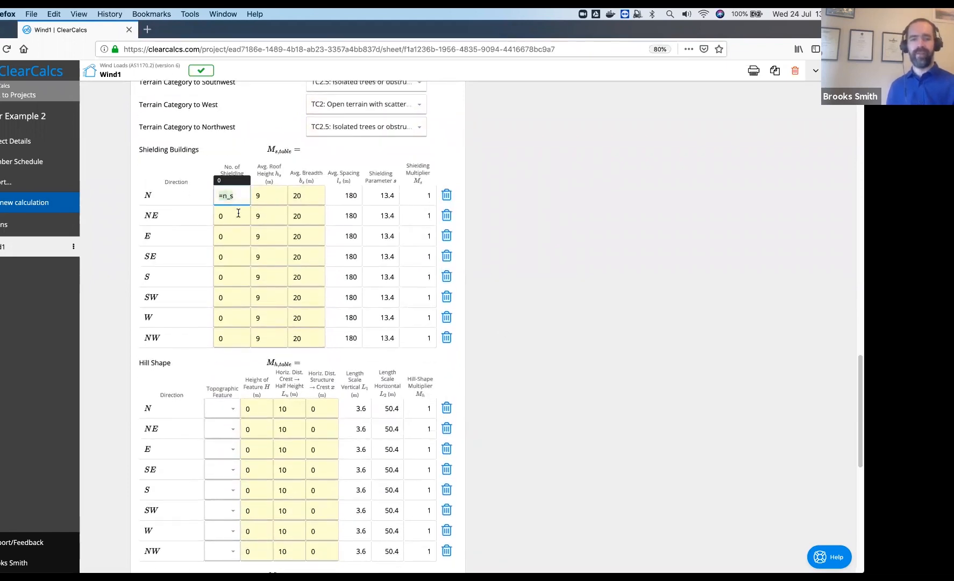
pyautogui.click(238, 214)
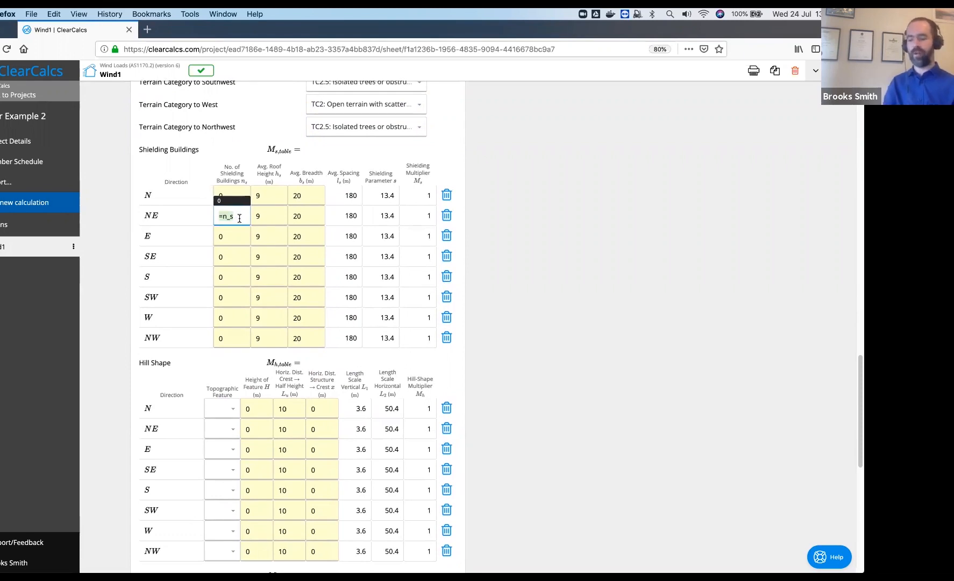
pyautogui.write('10')
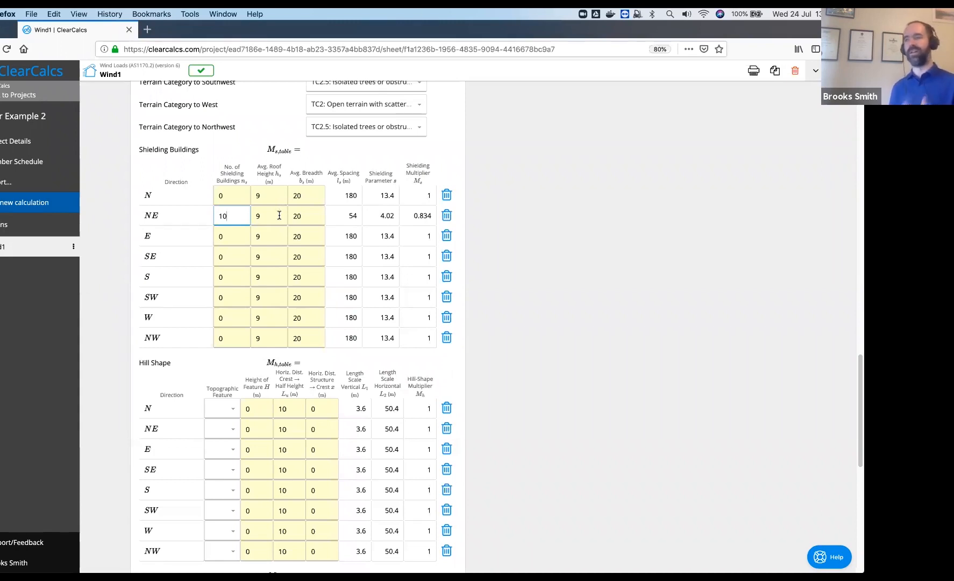
pyautogui.click(305, 217)
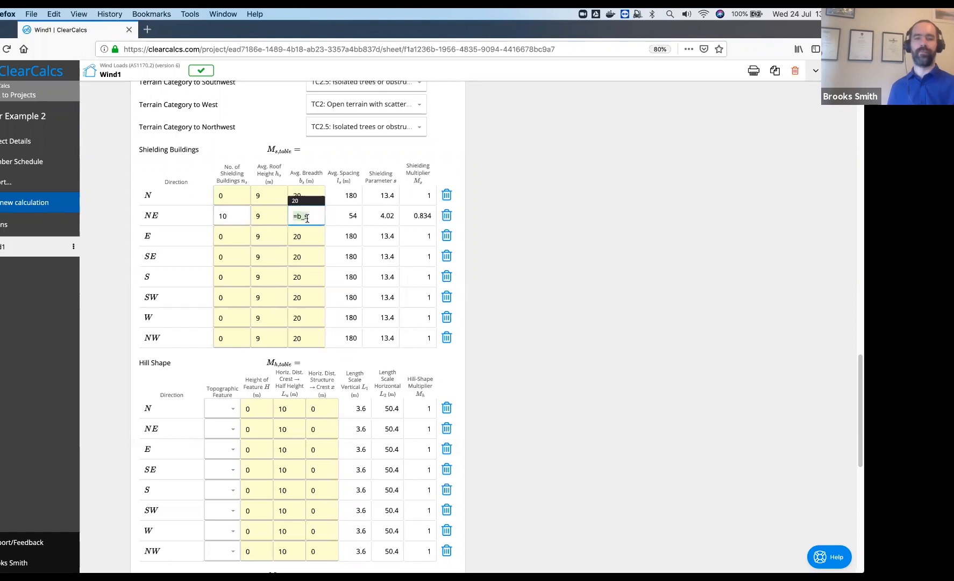
pyautogui.click(313, 235)
pyautogui.click(339, 236)
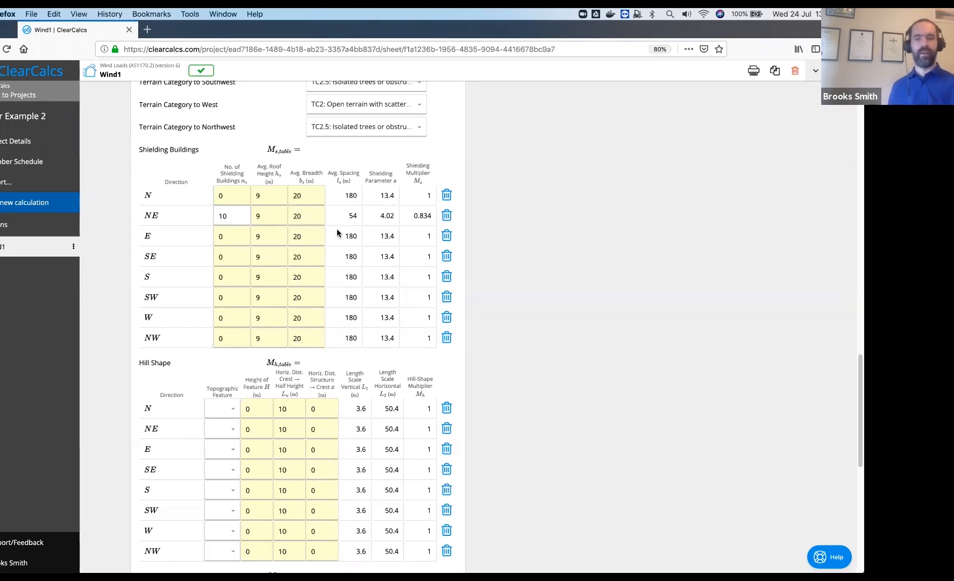
pyautogui.scroll(-1, 337, 229)
# Enter 30 shielding buildings for E, SE and S, and 10 for SW
pyautogui.click(237, 218)
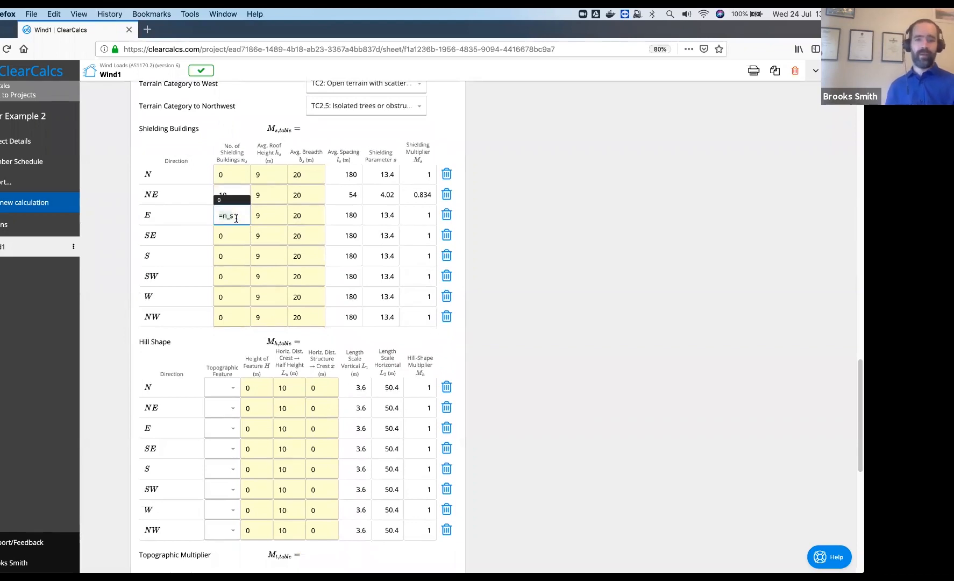
pyautogui.press('BackSpace')
pyautogui.press('BackSpace')
pyautogui.press('BackSpace')
pyautogui.press('BackSpace')
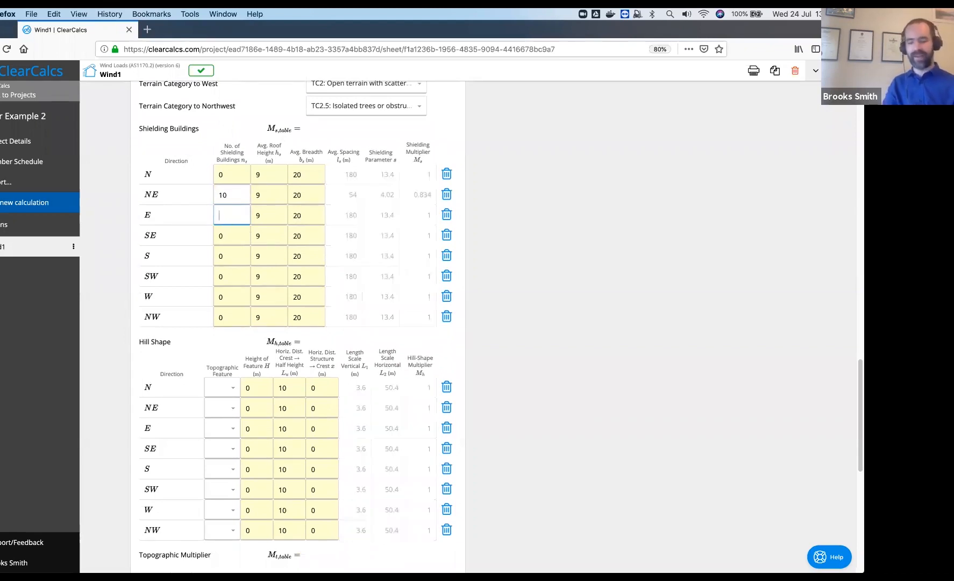
pyautogui.write('30')
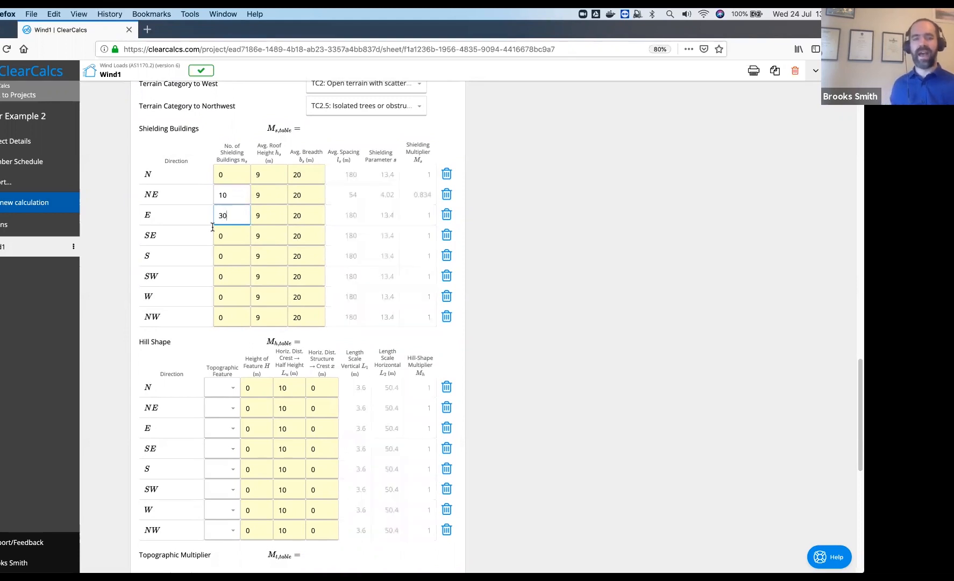
pyautogui.click(230, 240)
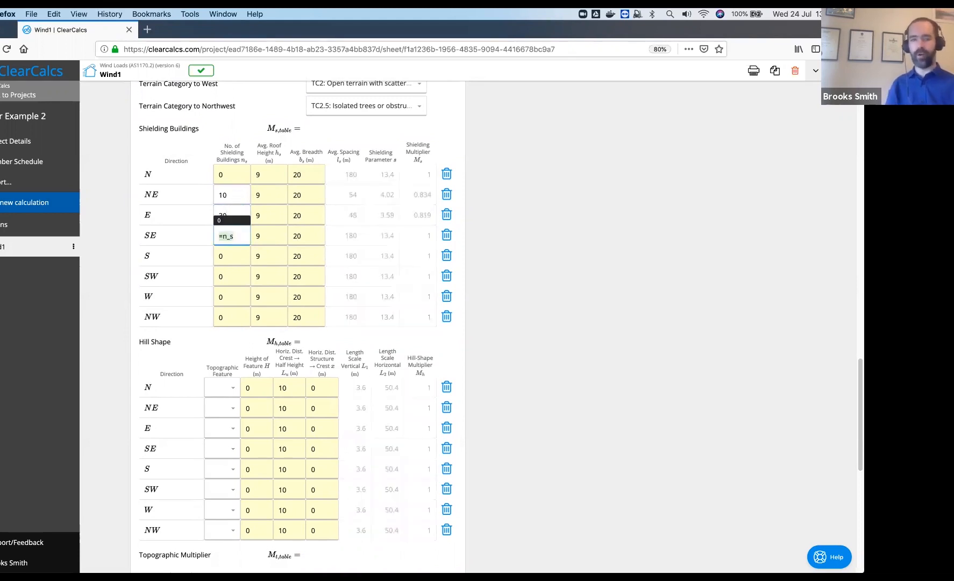
pyautogui.write('30')
pyautogui.click(234, 259)
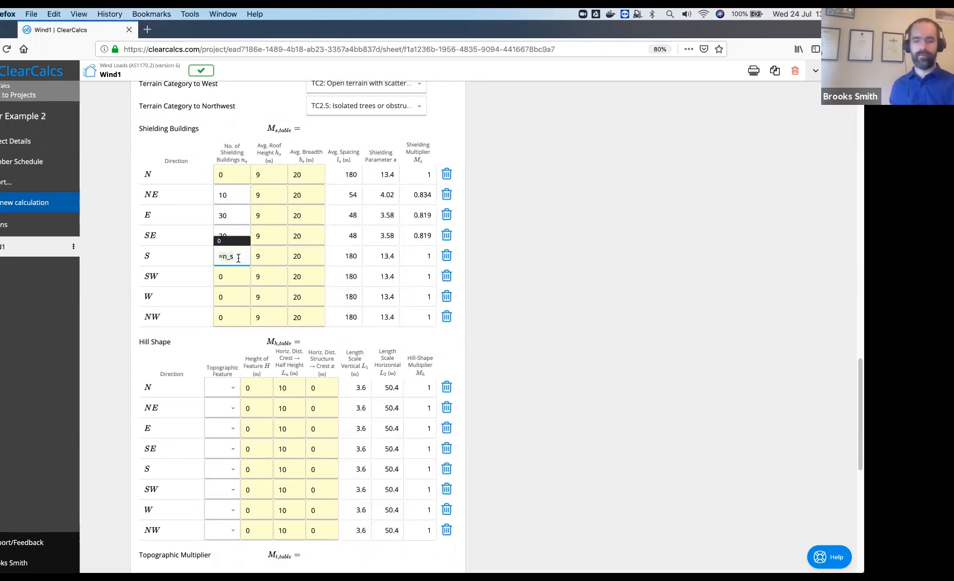
pyautogui.press('BackSpace')
pyautogui.press('BackSpace')
pyautogui.press('BackSpace')
pyautogui.press('BackSpace')
pyautogui.write('30')
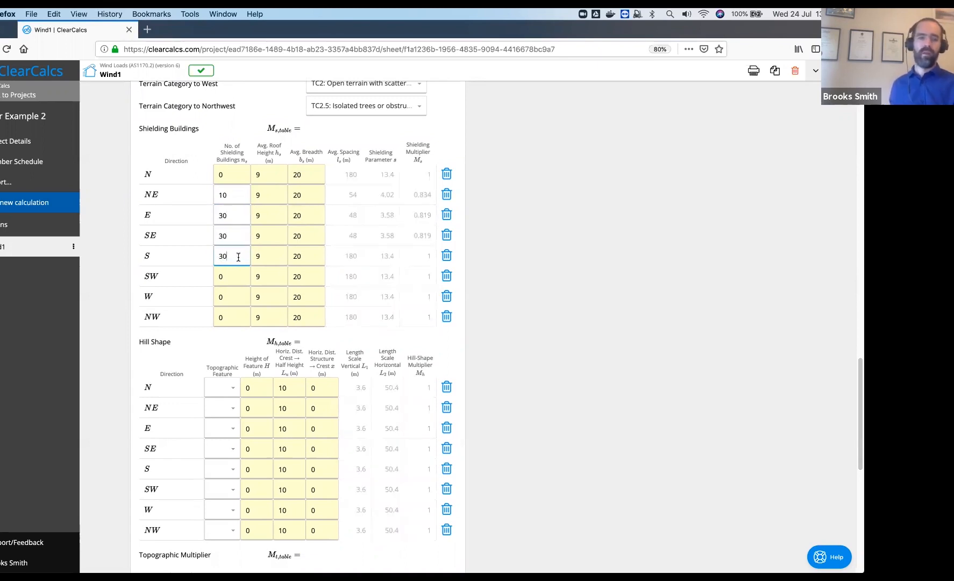
pyautogui.click(237, 276)
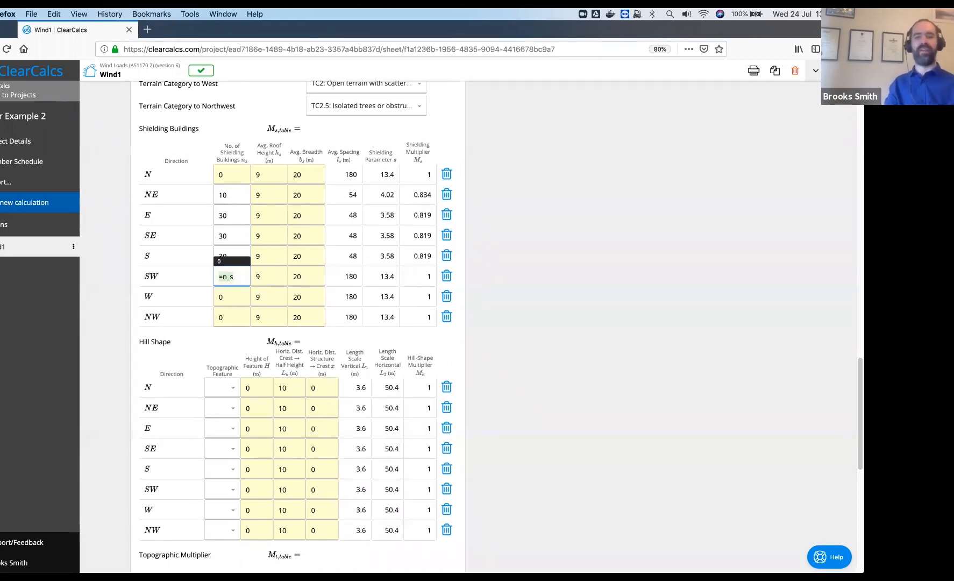
pyautogui.press('BackSpace')
pyautogui.press('BackSpace')
pyautogui.press('BackSpace')
pyautogui.press('BackSpace')
pyautogui.write('10')
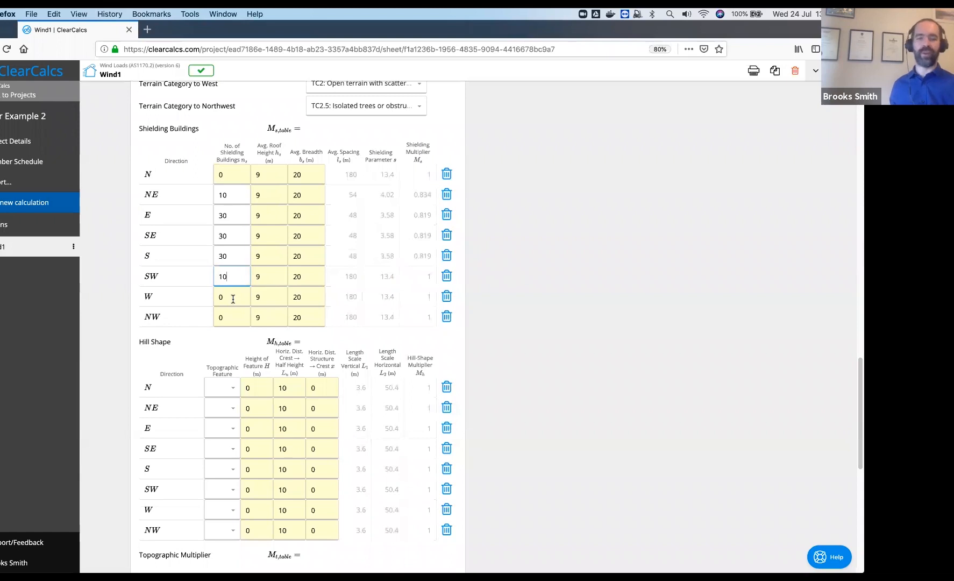
pyautogui.click(539, 310)
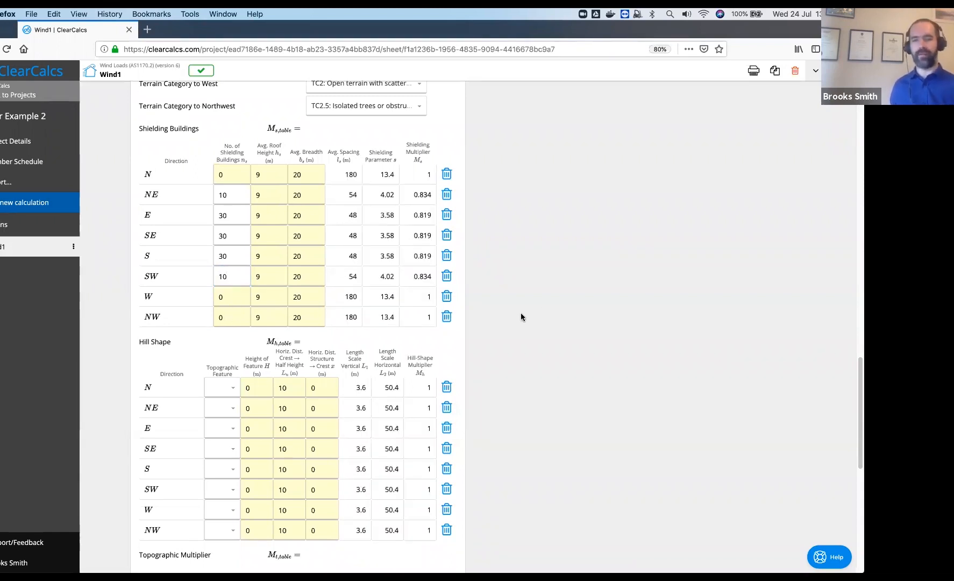
pyautogui.scroll(-2, 521, 301)
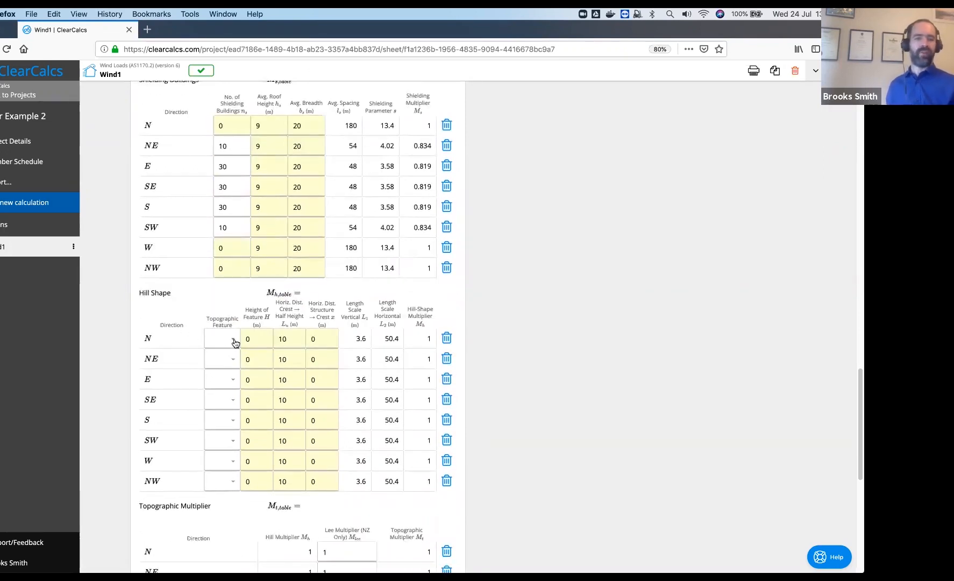
# Set the N, NE and NW topographic features to Hill/Ridge
pyautogui.click(234, 342)
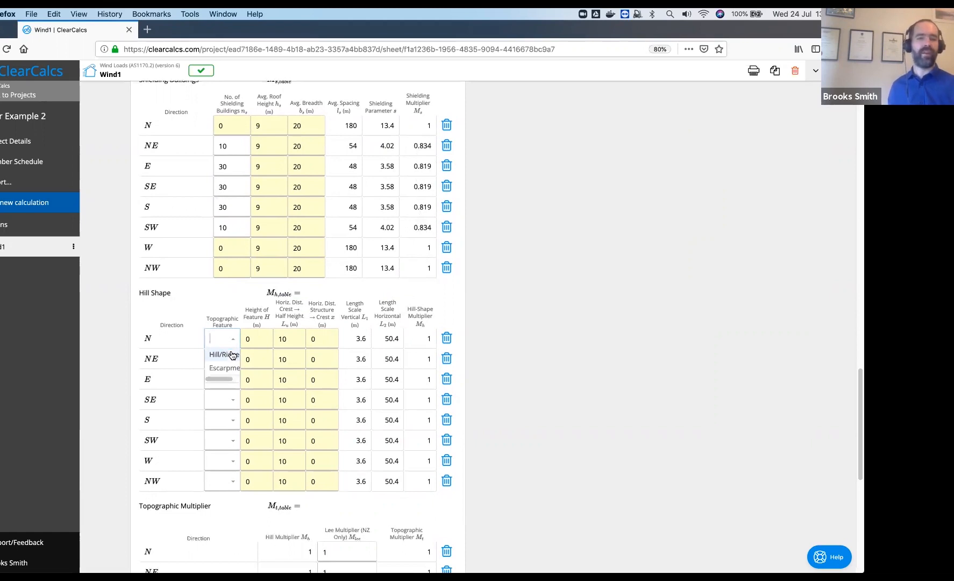
pyautogui.click(232, 355)
pyautogui.click(234, 366)
pyautogui.click(226, 377)
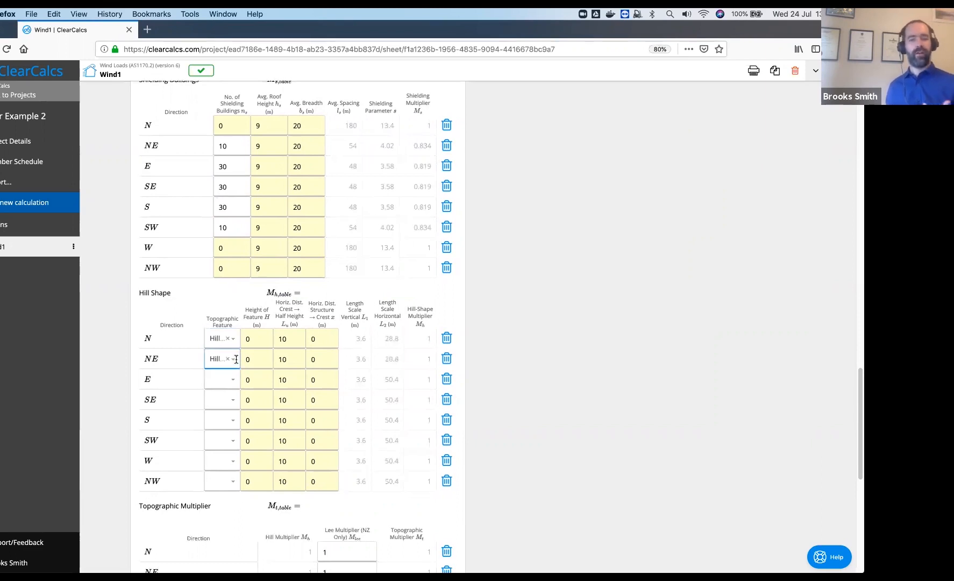
pyautogui.click(235, 482)
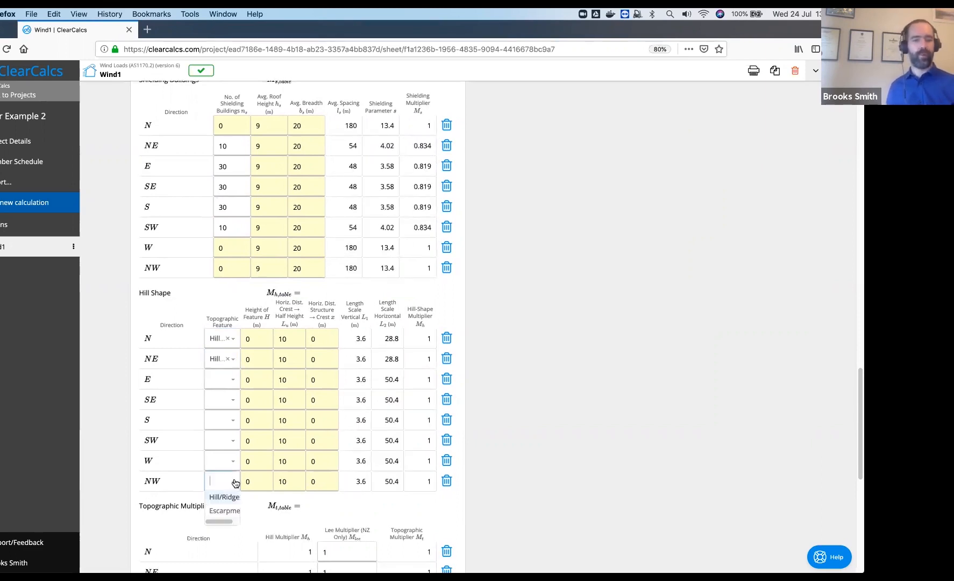
pyautogui.click(228, 497)
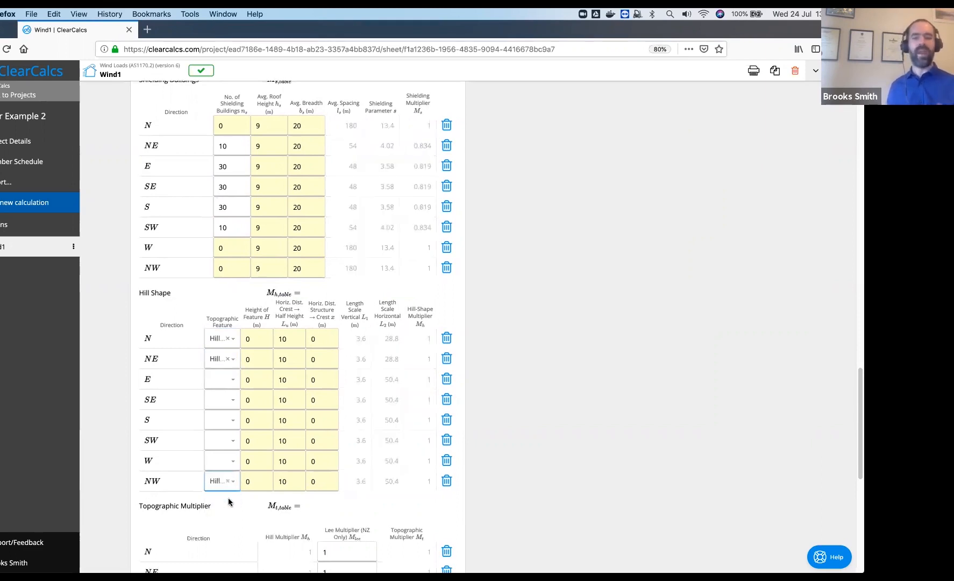
# Give the N hill a 120 m height, 200 m Lu and 400 m crest distance
pyautogui.click(253, 339)
pyautogui.write('=H')
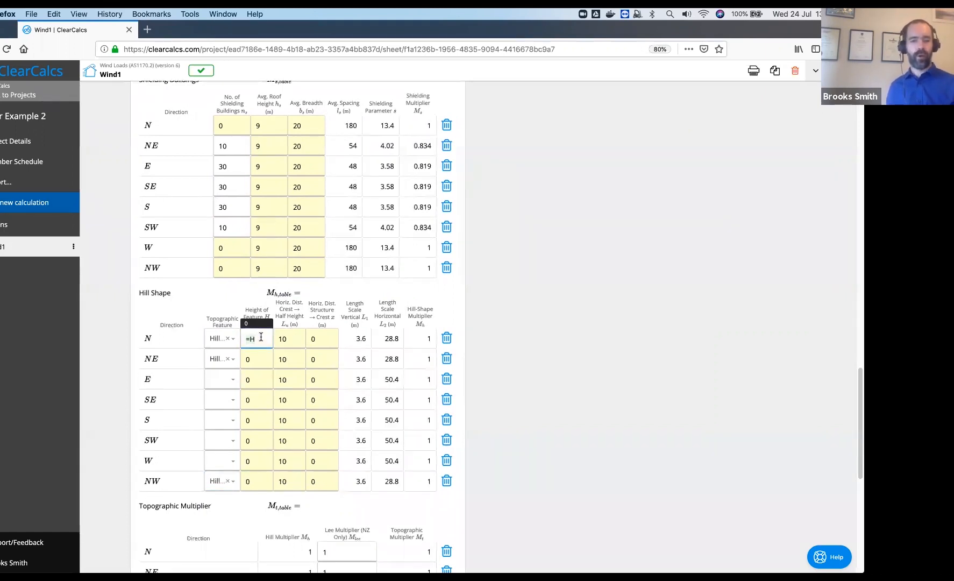
pyautogui.press('BackSpace')
pyautogui.press('BackSpace')
pyautogui.write('120')
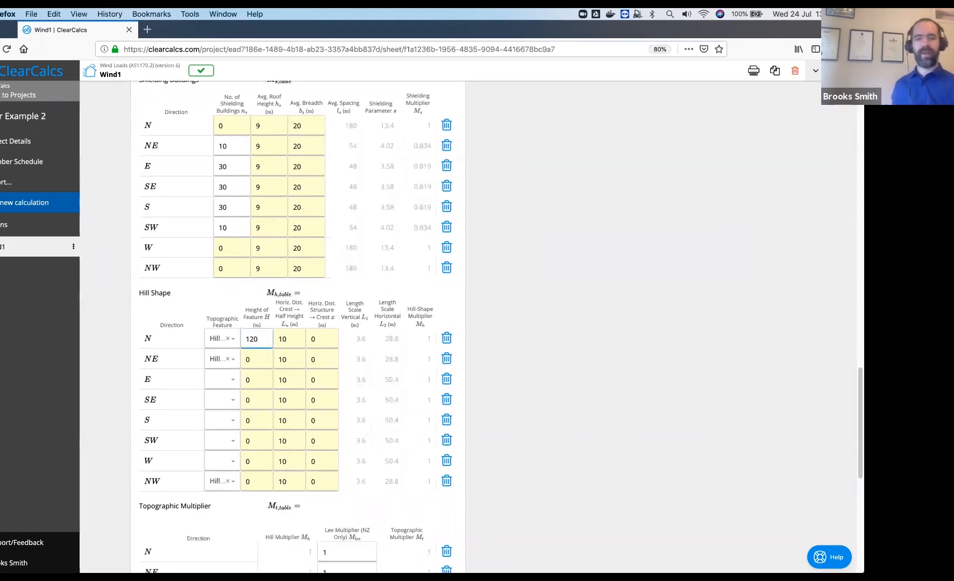
pyautogui.click(297, 342)
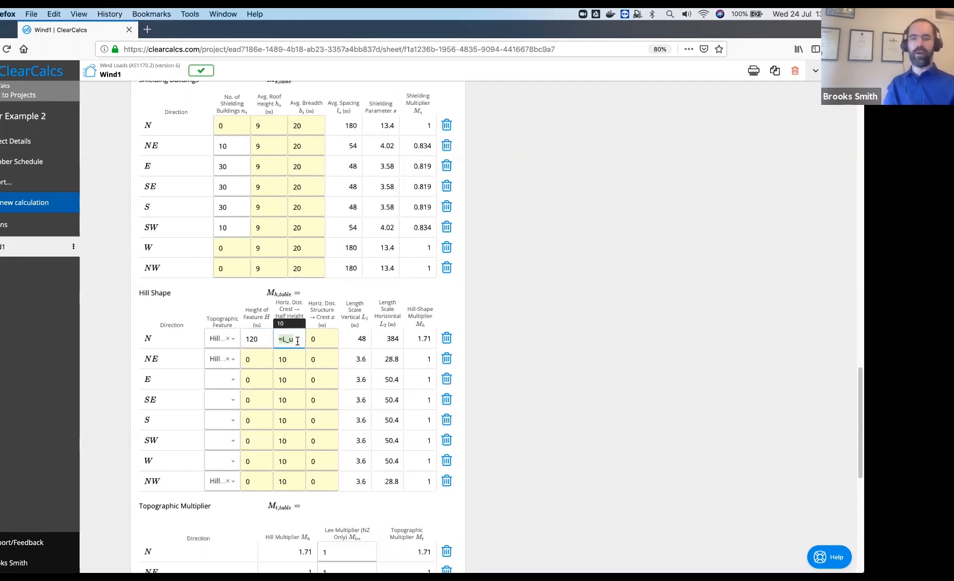
pyautogui.write('200')
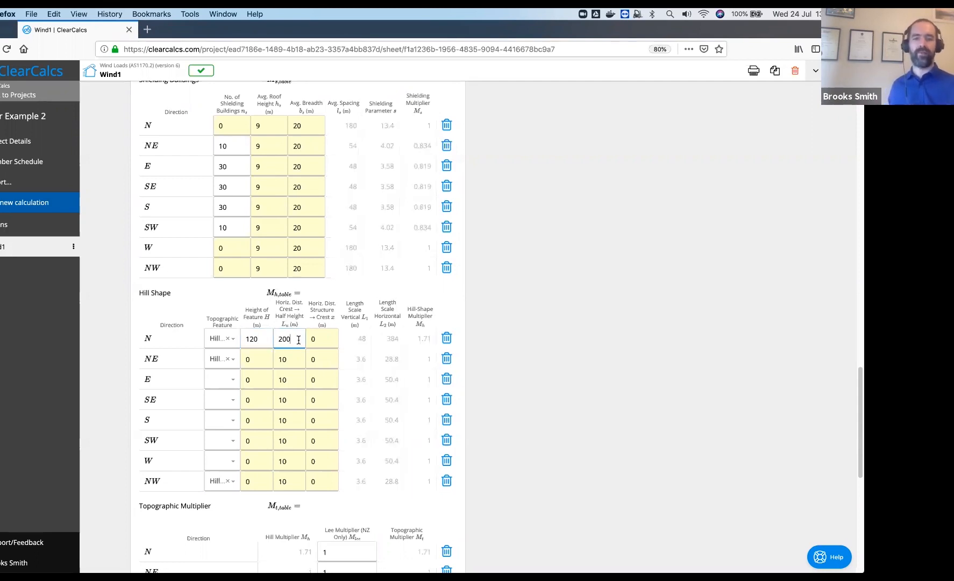
pyautogui.click(326, 340)
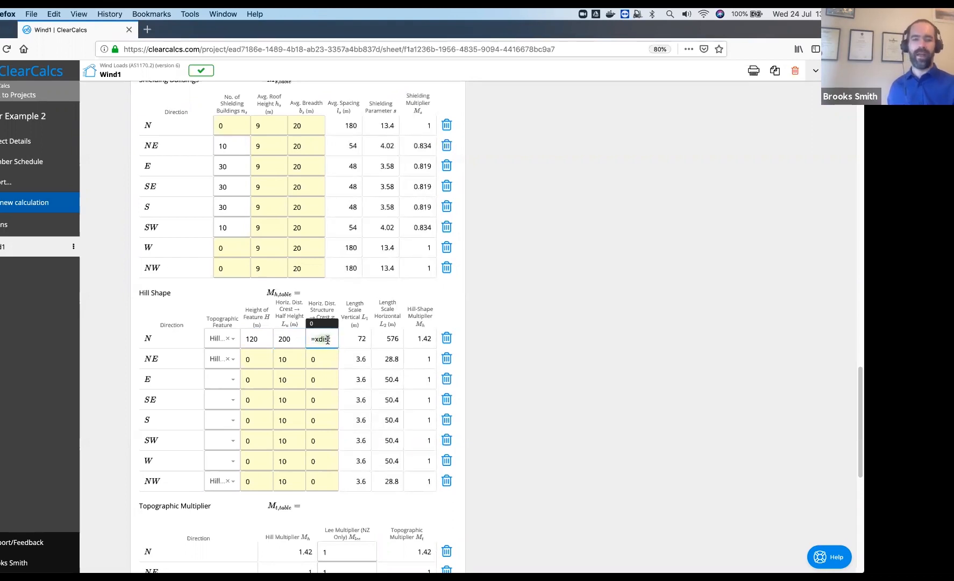
pyautogui.write('=xdist')
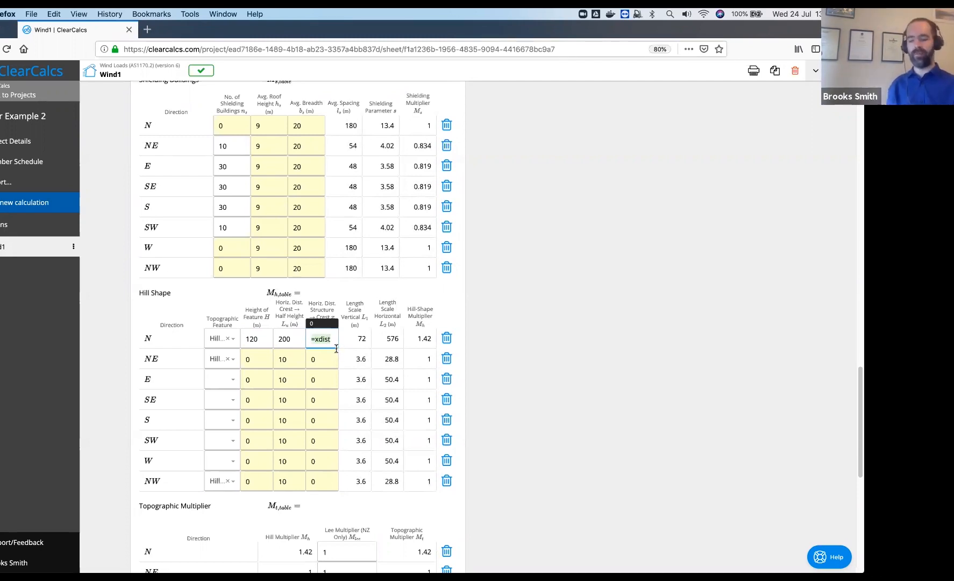
pyautogui.press('Return')
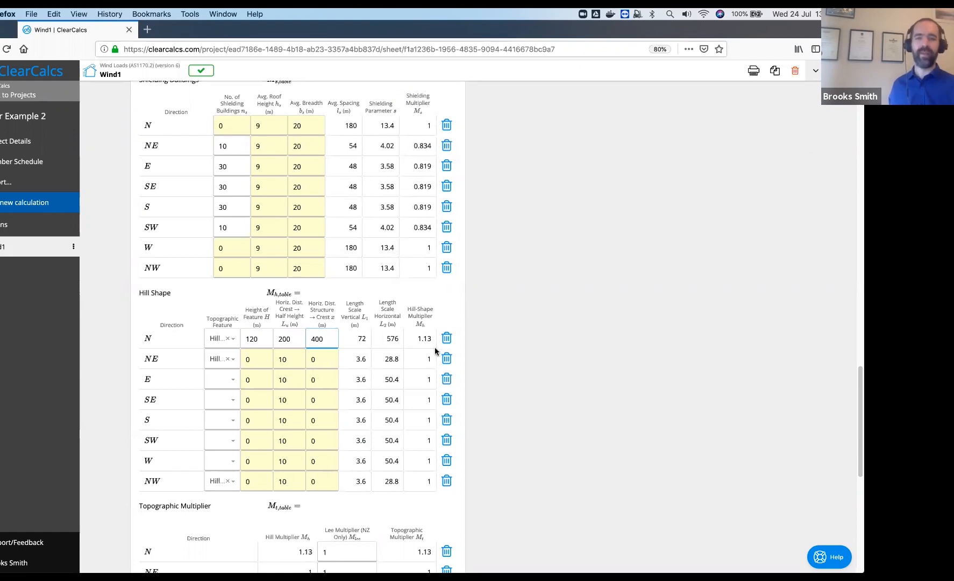
pyautogui.click(260, 359)
# Give the NE hill a 185 m height, 200 m Lu and 1000 m crest distance
pyautogui.write('=H')
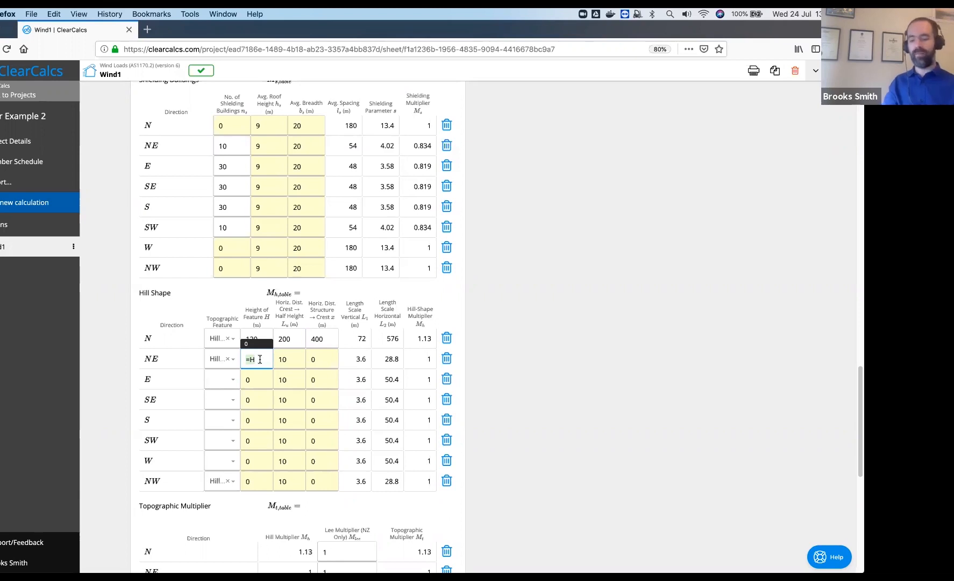
pyautogui.press('BackSpace')
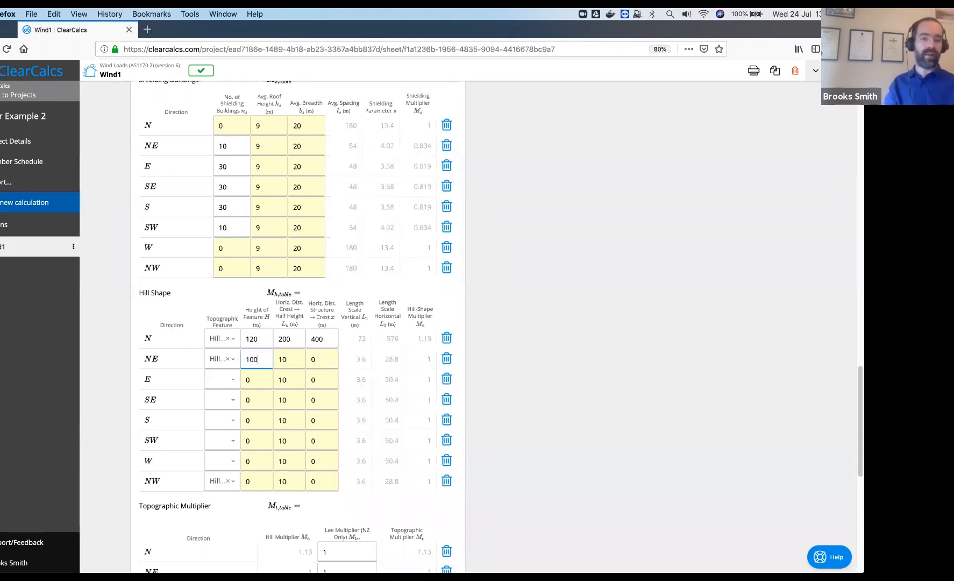
pyautogui.write('185')
pyautogui.press('Tab')
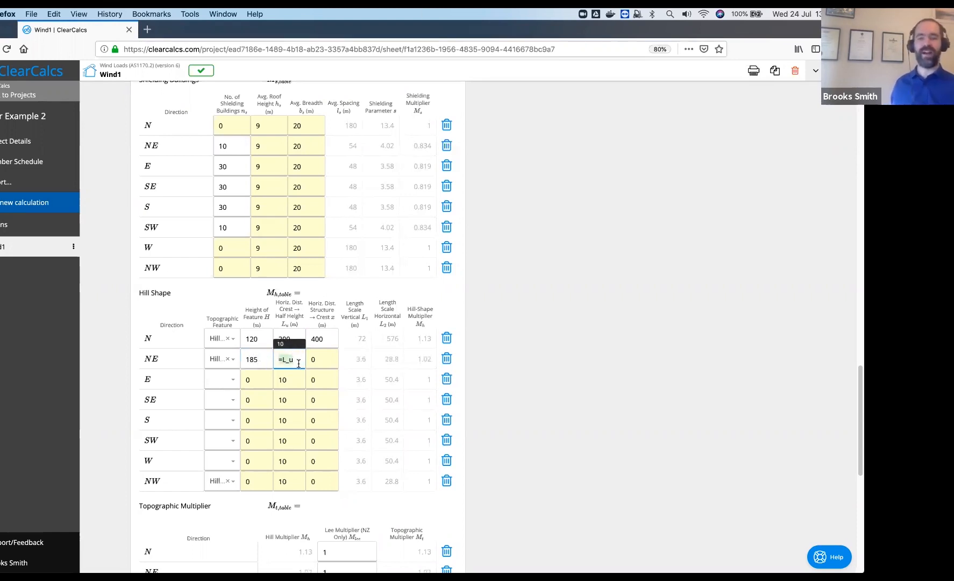
pyautogui.write('200')
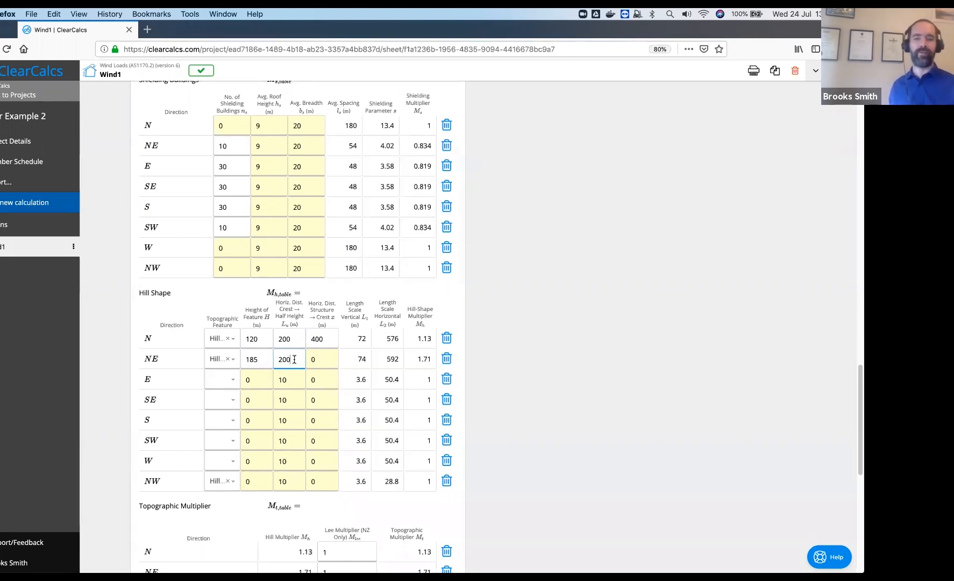
pyautogui.click(321, 359)
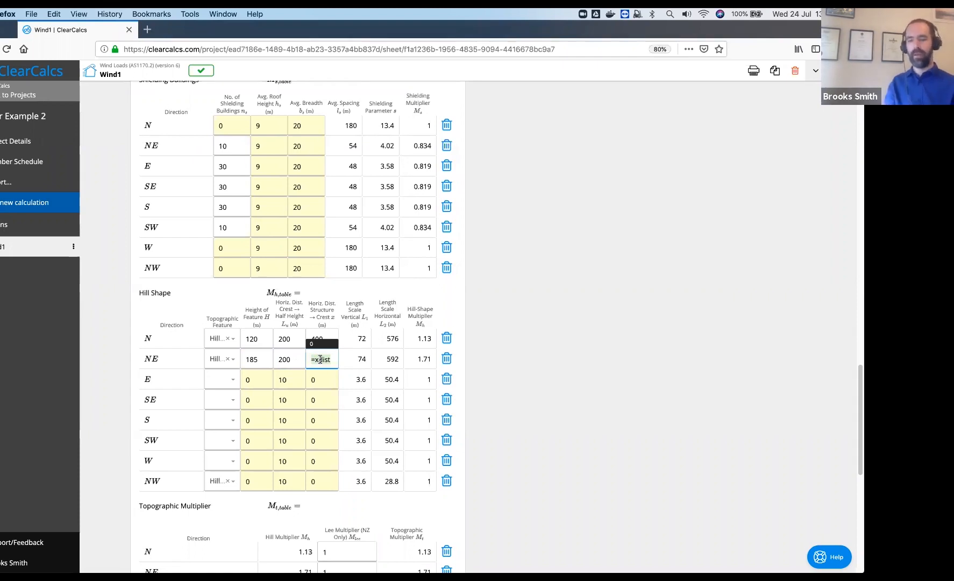
pyautogui.write('1500')
pyautogui.press('BackSpace')
pyautogui.press('BackSpace')
pyautogui.press('BackSpace')
pyautogui.write('000')
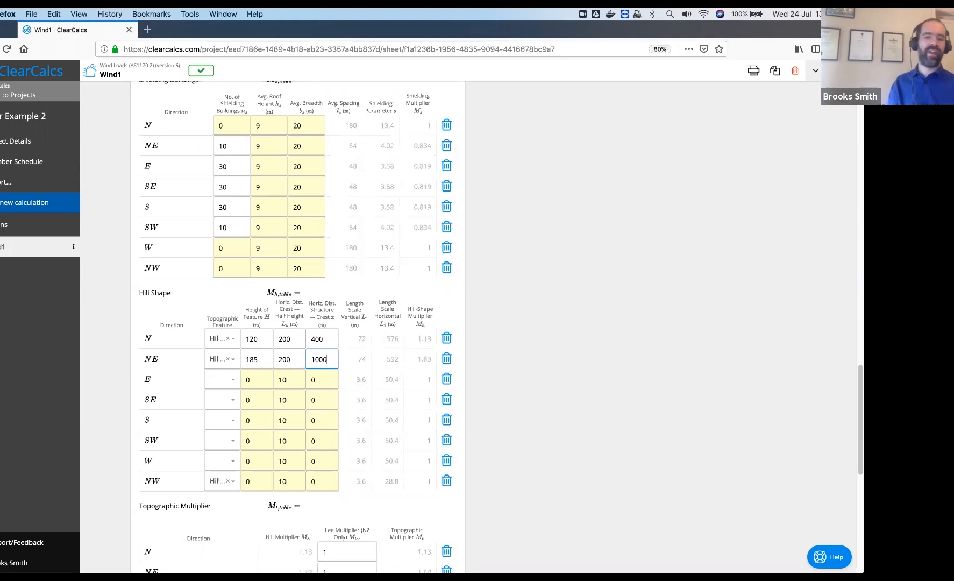
pyautogui.click(496, 398)
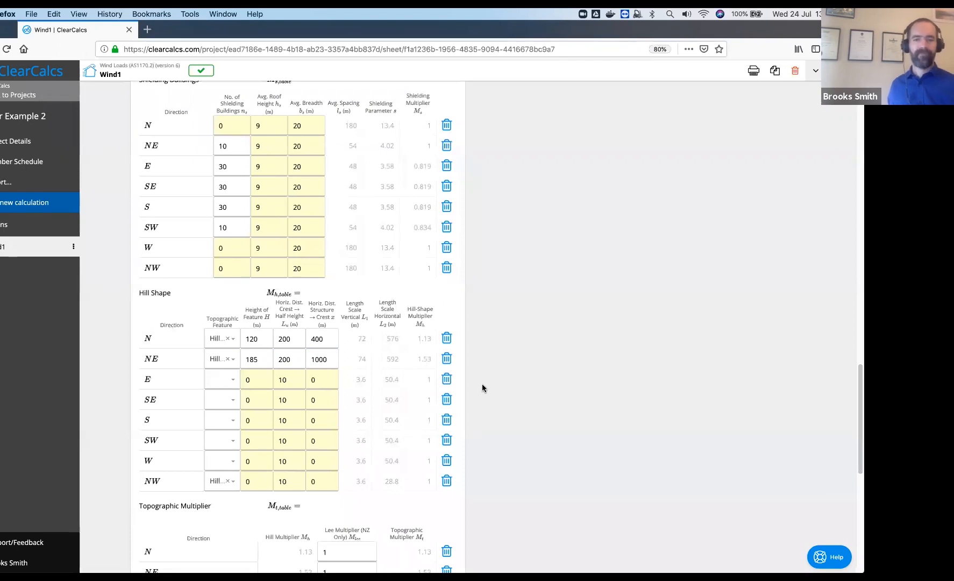
pyautogui.click(233, 380)
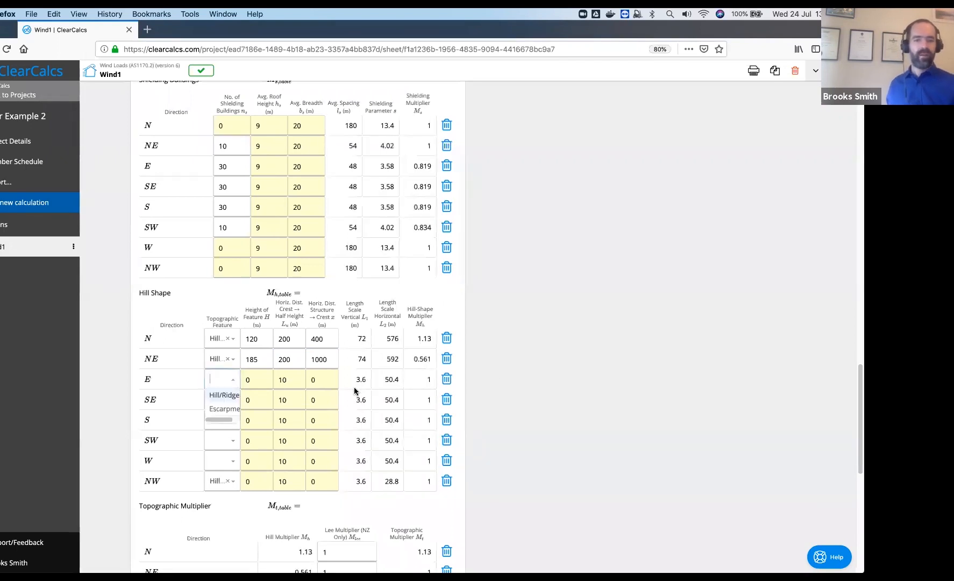
pyautogui.click(553, 375)
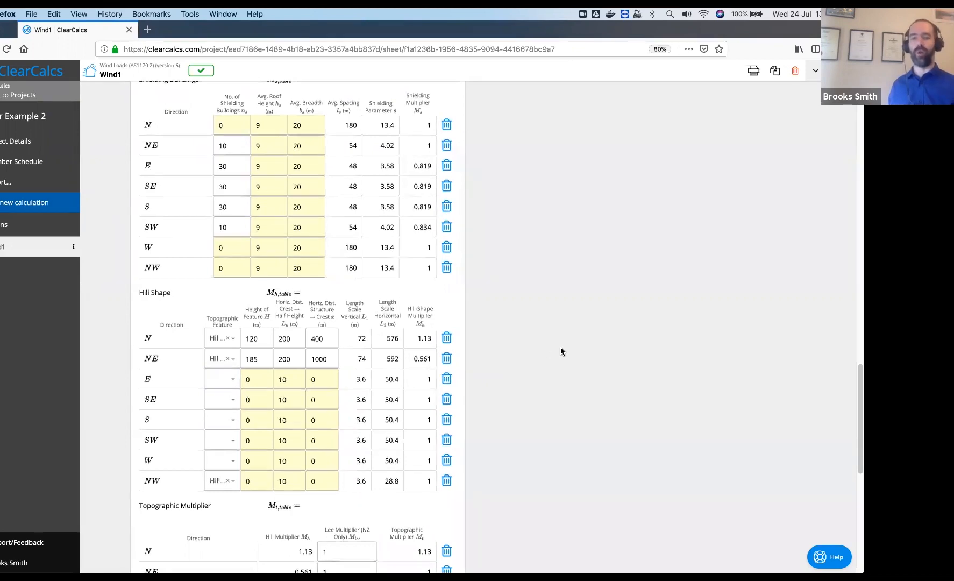
pyautogui.scroll(-1, 561, 352)
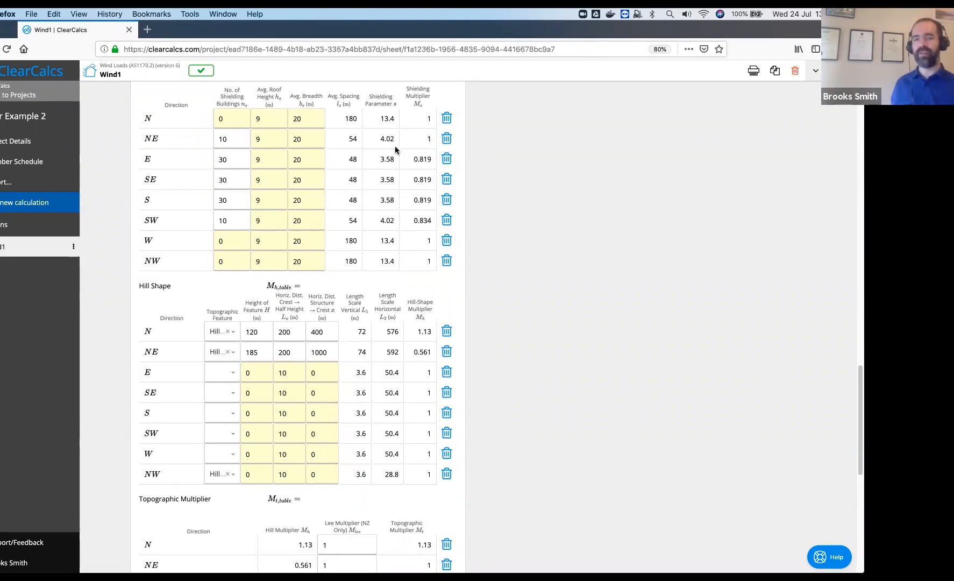
pyautogui.moveTo(396, 146)
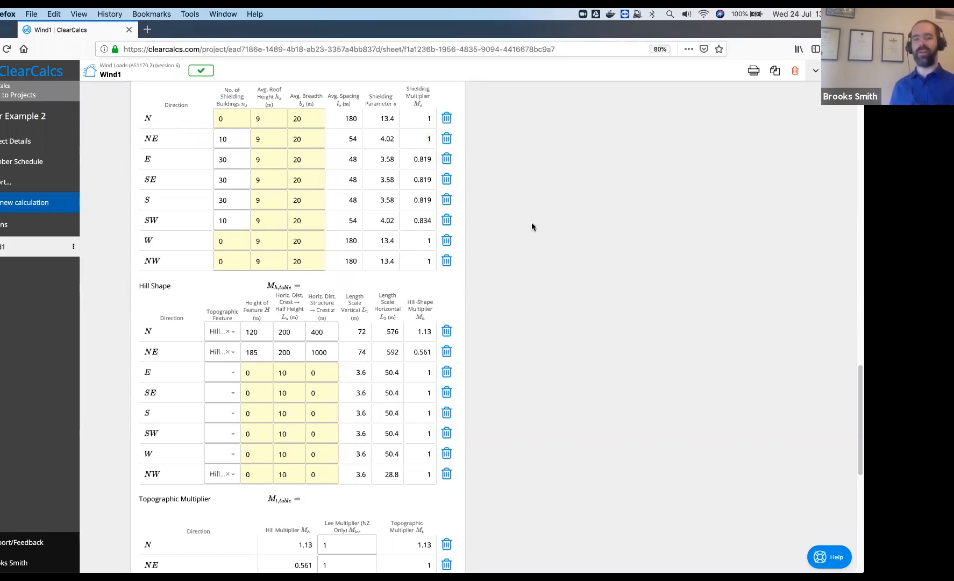
pyautogui.scroll(-1, 483, 187)
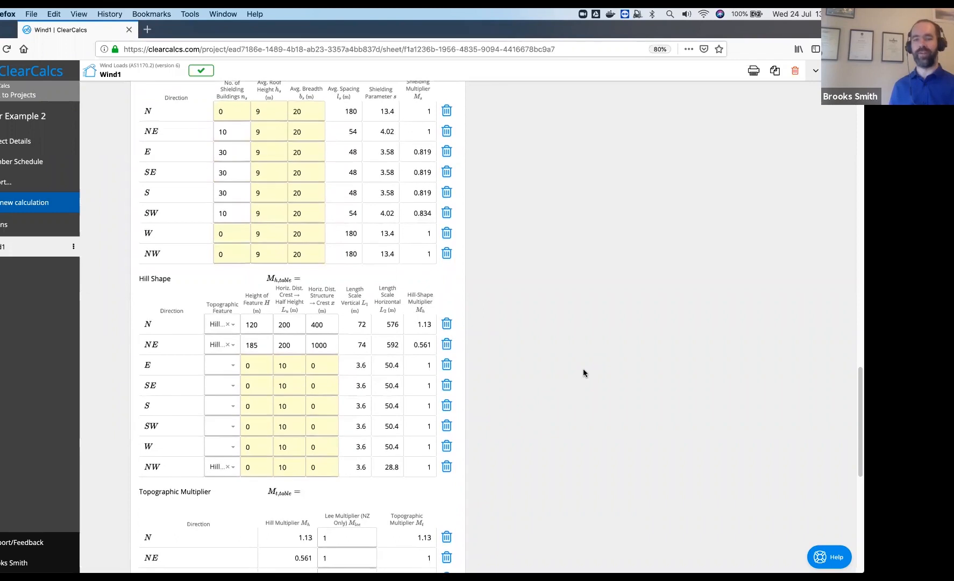
pyautogui.scroll(-5, 584, 367)
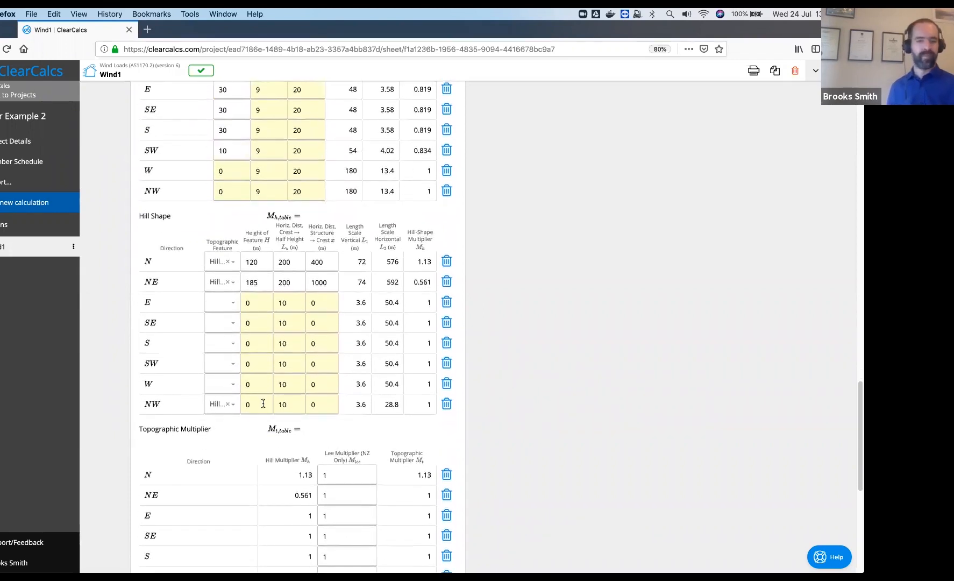
# Enter a 100 m NW hill height, keeping the L_u formula for its half-height distance
pyautogui.click(264, 402)
pyautogui.write('=H')
pyautogui.press('BackSpace')
pyautogui.press('BackSpace')
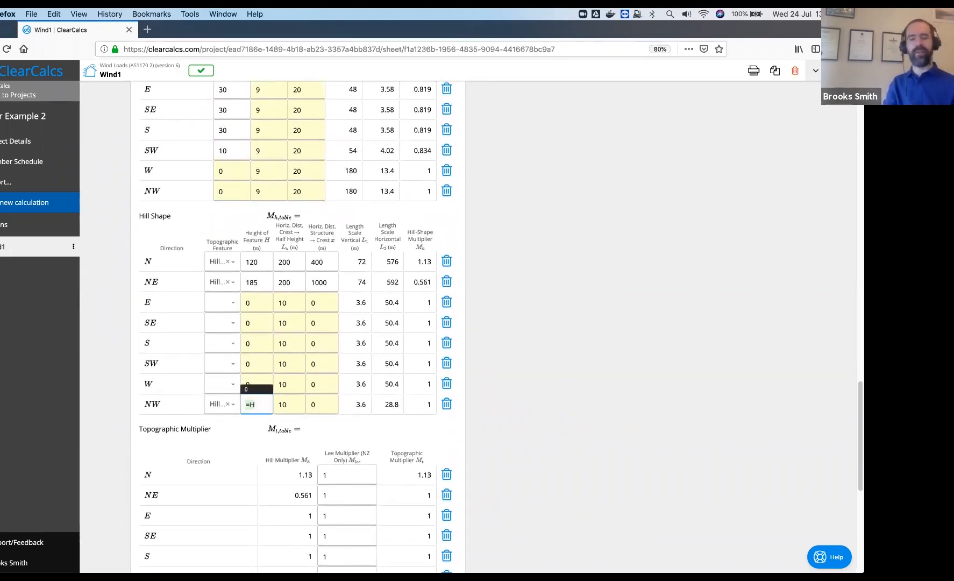
pyautogui.write('100')
pyautogui.press('Tab')
pyautogui.write('=L_u')
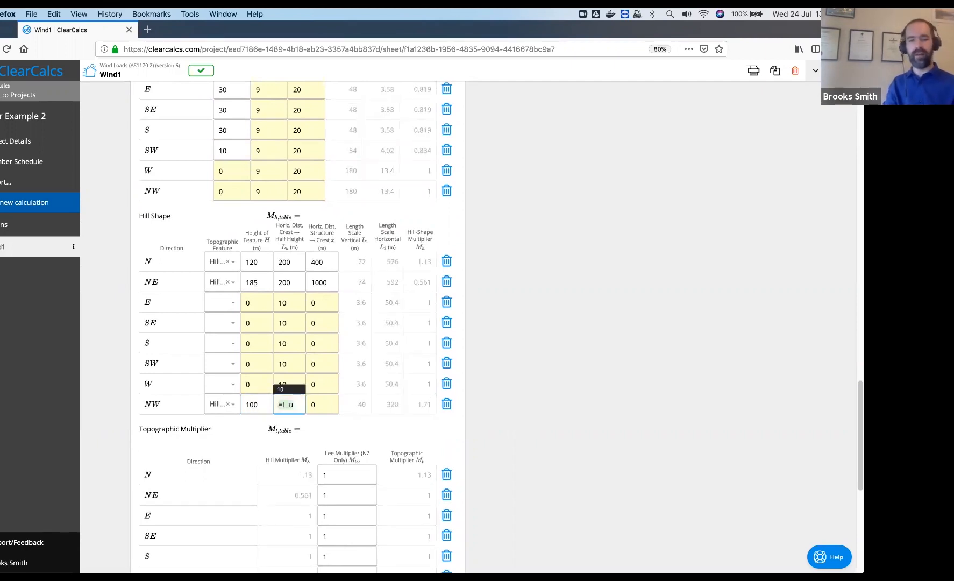
pyautogui.press('Tab')
# Change the NW hill to 50 m height, 400 m Lu and 600 m crest distance
pyautogui.click(253, 405)
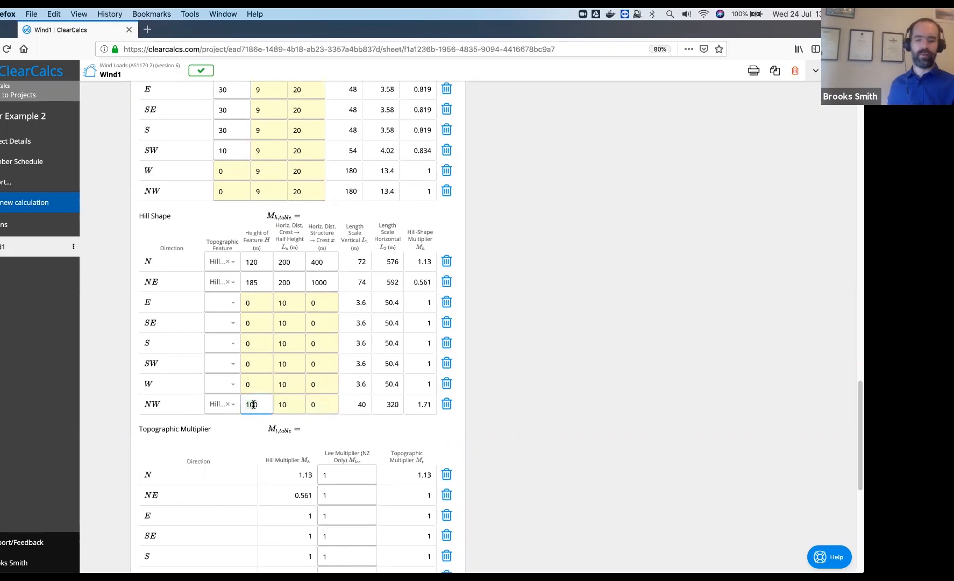
pyautogui.press('BackSpace')
pyautogui.press('BackSpace')
pyautogui.press('BackSpace')
pyautogui.write('50')
pyautogui.press('Tab')
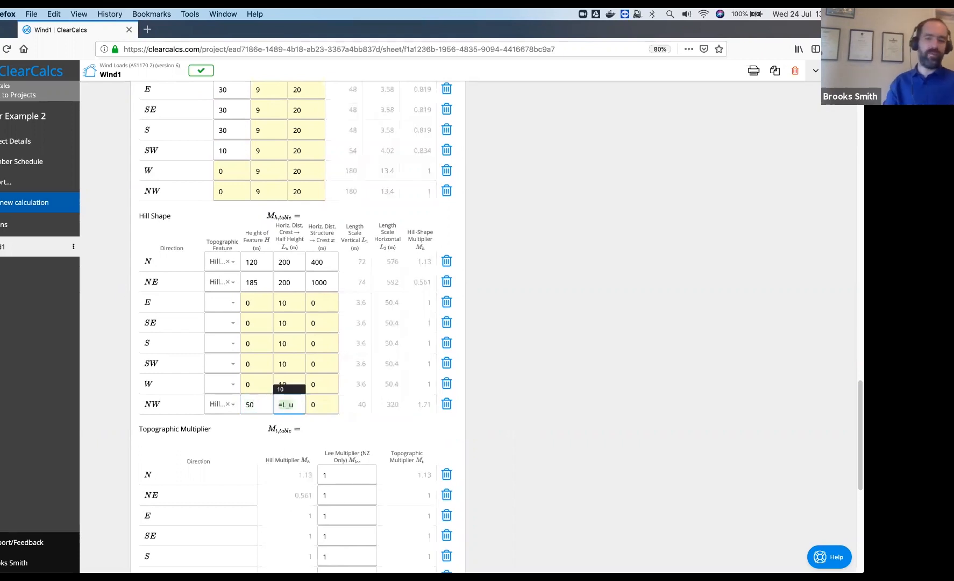
pyautogui.write('400')
pyautogui.press('Tab')
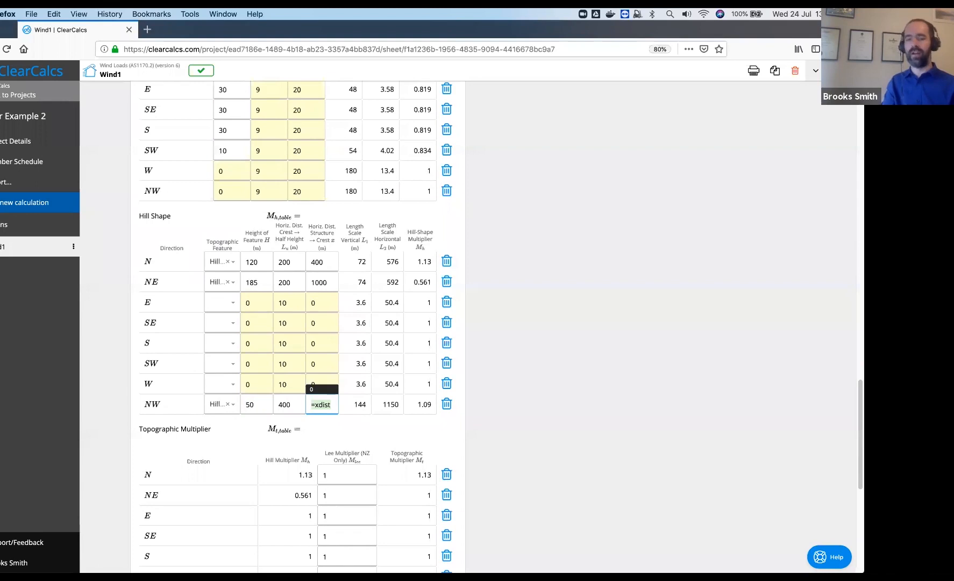
pyautogui.write('600')
pyautogui.click(551, 426)
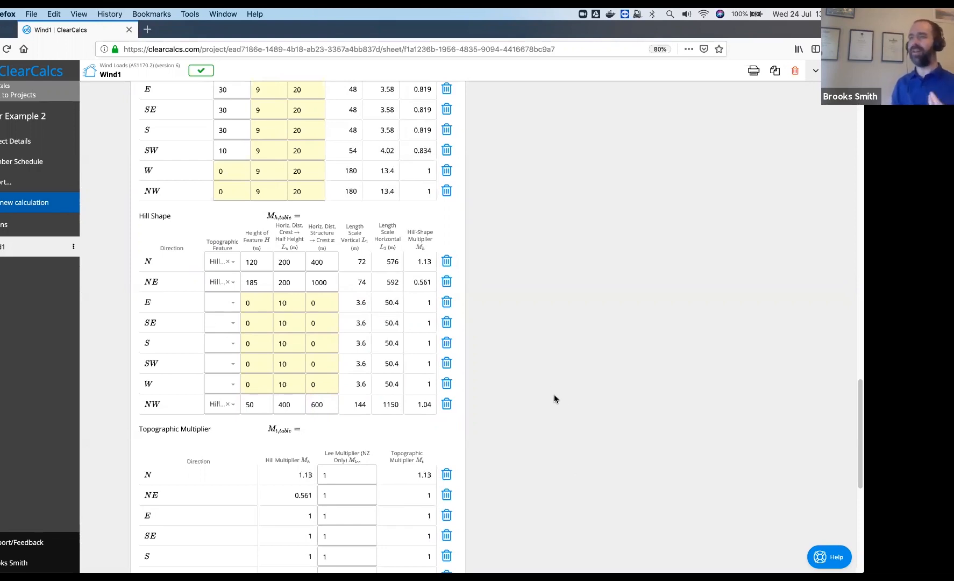
pyautogui.scroll(-1, 555, 393)
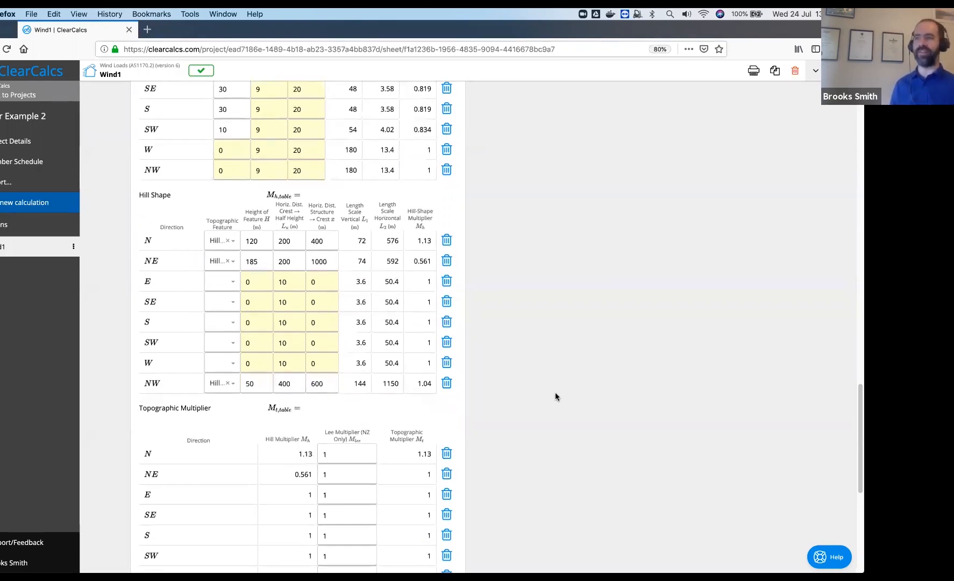
pyautogui.scroll(-2, 537, 425)
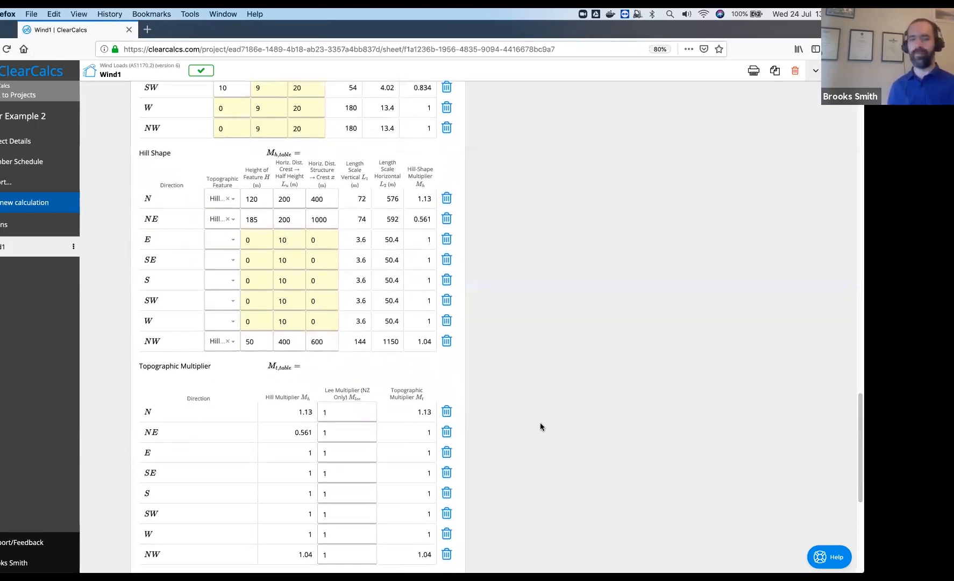
pyautogui.scroll(-1, 514, 417)
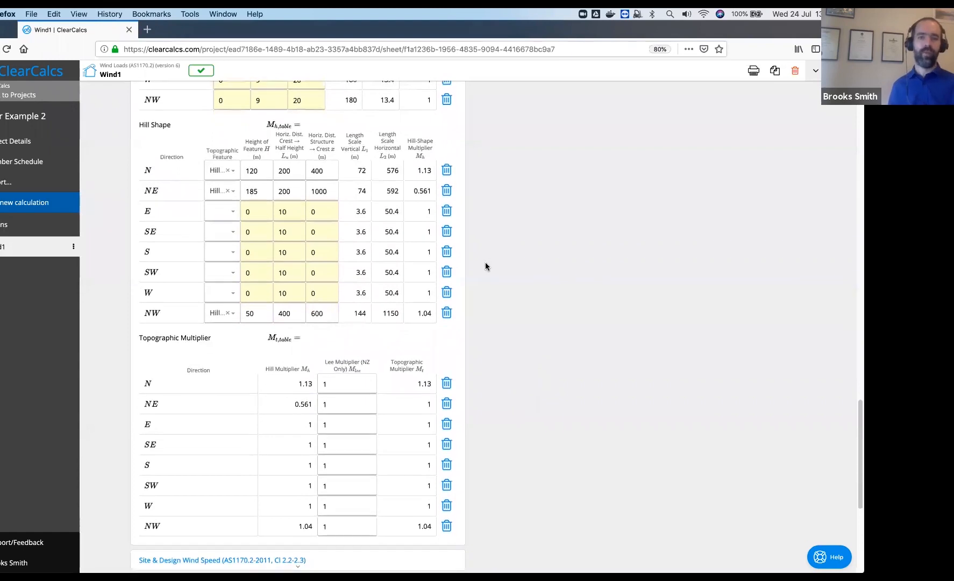
pyautogui.scroll(-1, 530, 321)
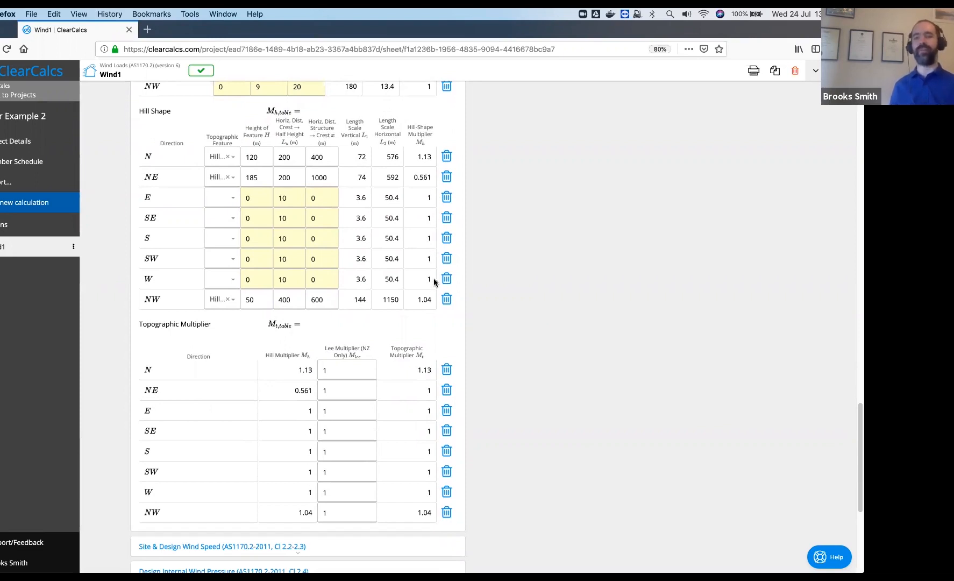
pyautogui.scroll(-1, 549, 350)
pyautogui.scroll(-4, 546, 349)
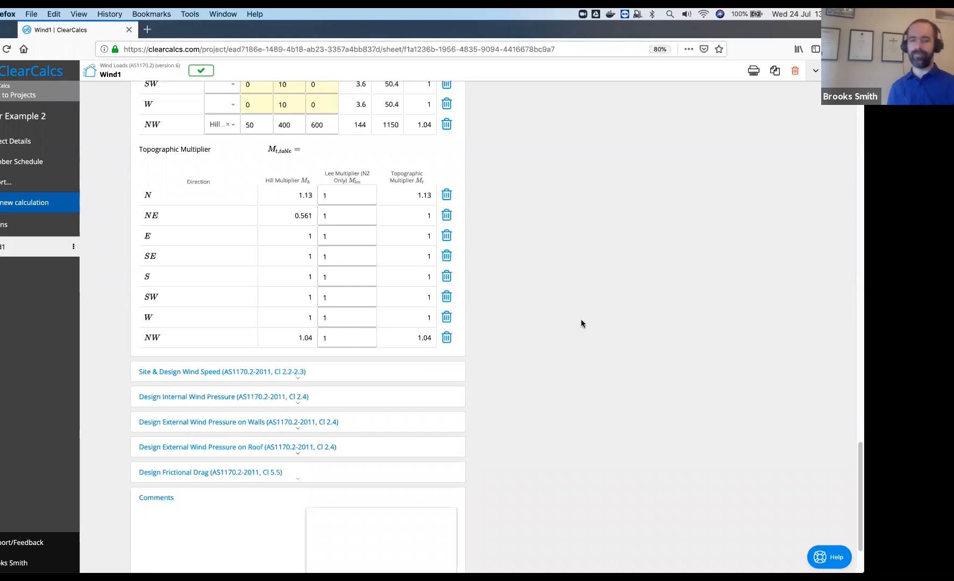
pyautogui.scroll(15, 574, 374)
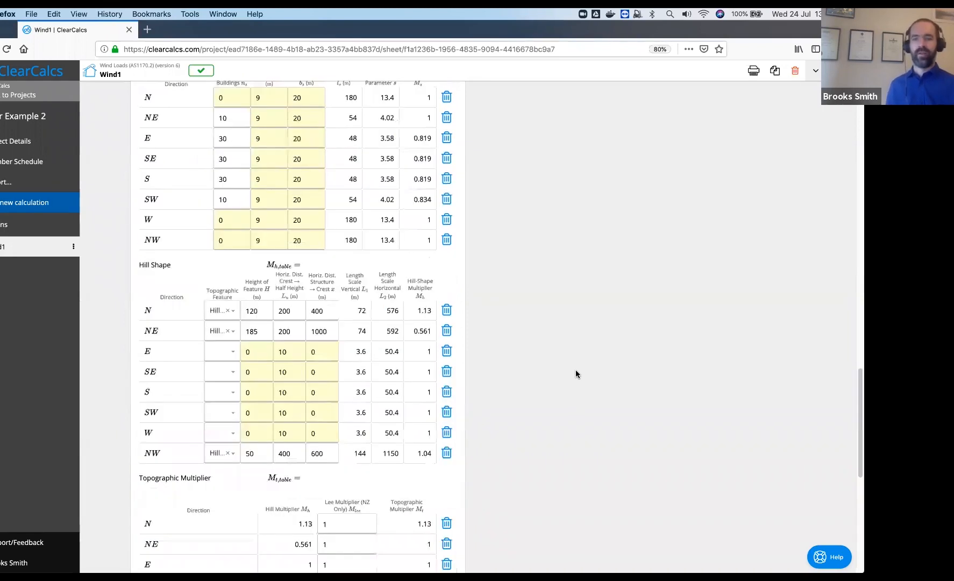
pyautogui.scroll(10, 577, 369)
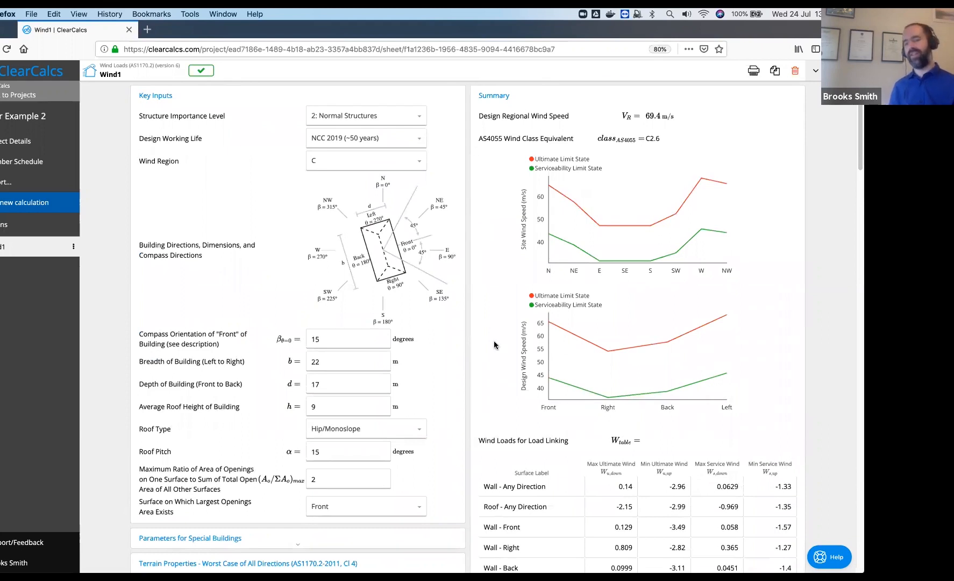
pyautogui.scroll(-3, 495, 345)
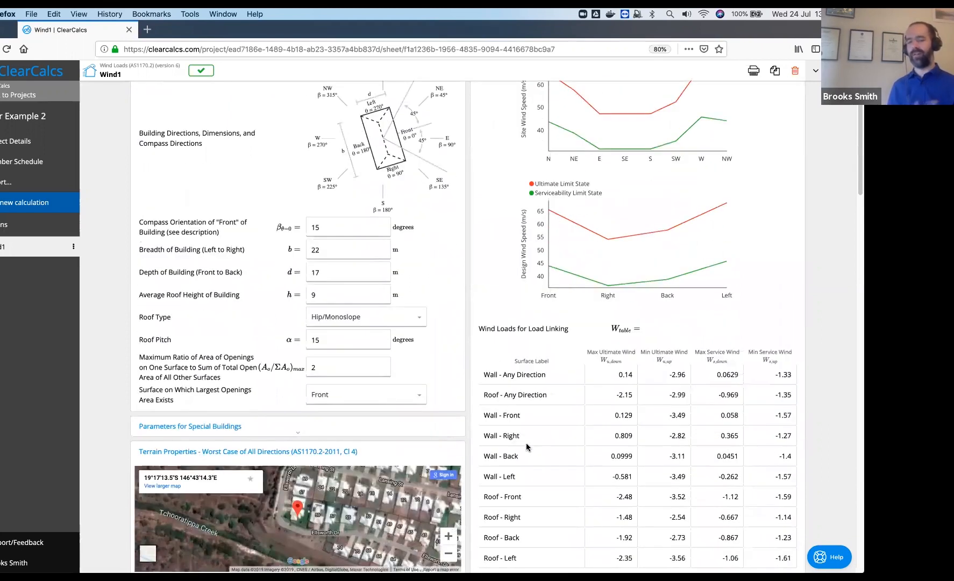
pyautogui.scroll(2, 518, 246)
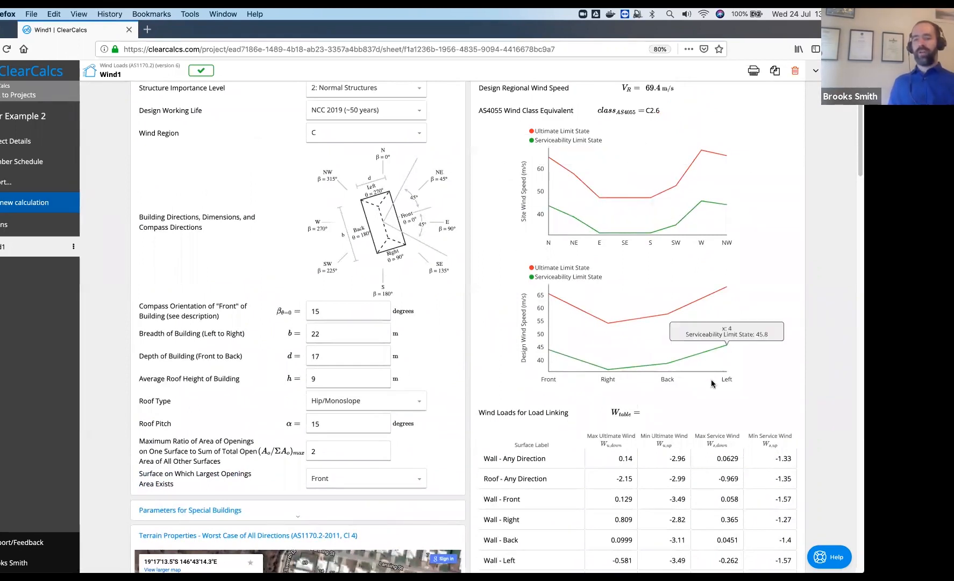
pyautogui.moveTo(612, 373)
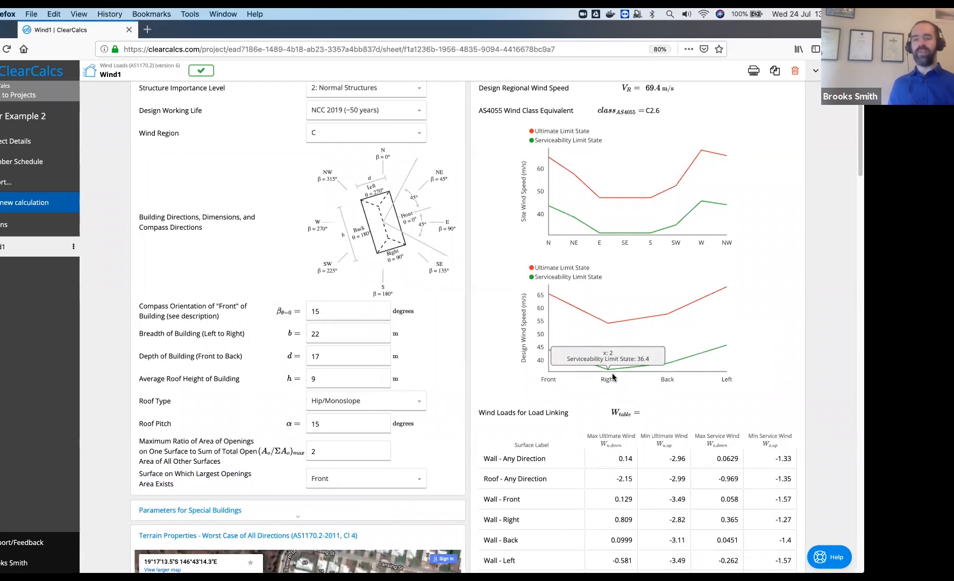
pyautogui.scroll(-2, 837, 449)
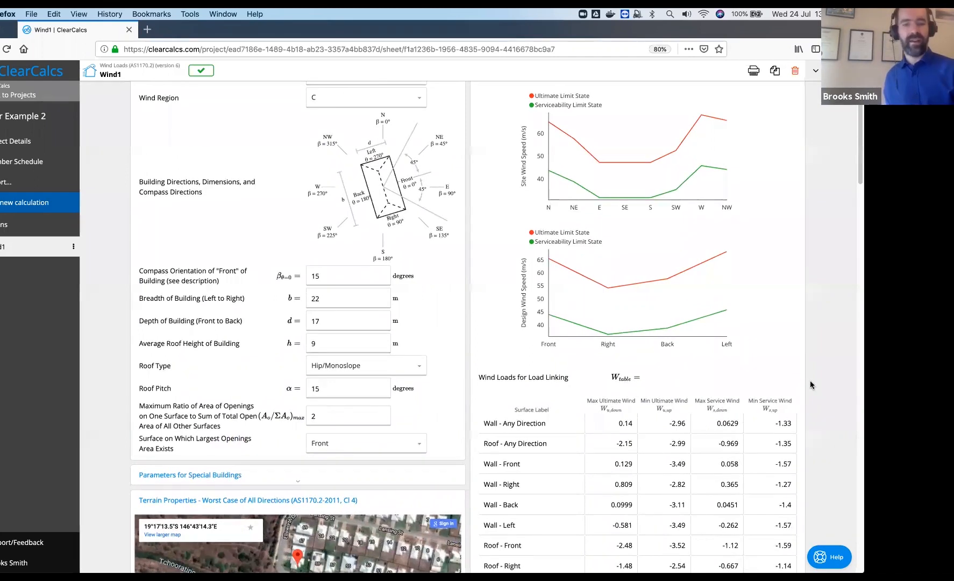
pyautogui.scroll(-15, 811, 380)
# Expand the Site & Design Wind Speed results, viewing then hiding the site wind speed equations
pyautogui.scroll(-20, 811, 384)
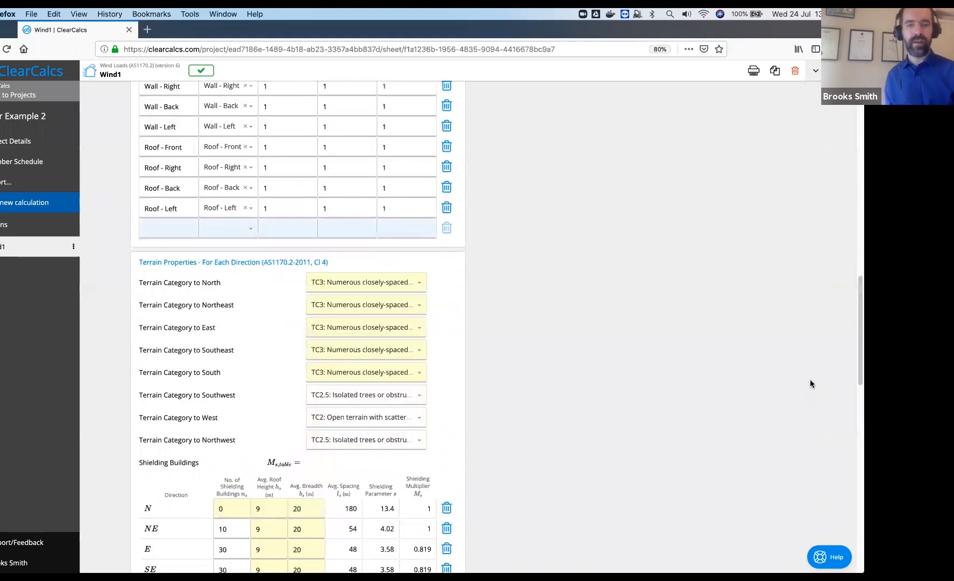
pyautogui.scroll(-2, 258, 288)
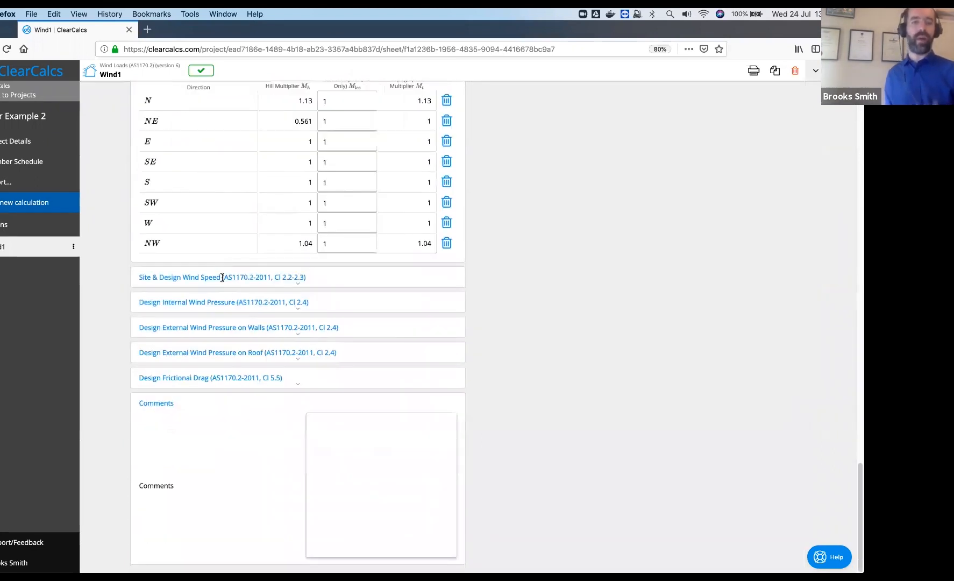
pyautogui.click(222, 278)
pyautogui.scroll(-4, 568, 339)
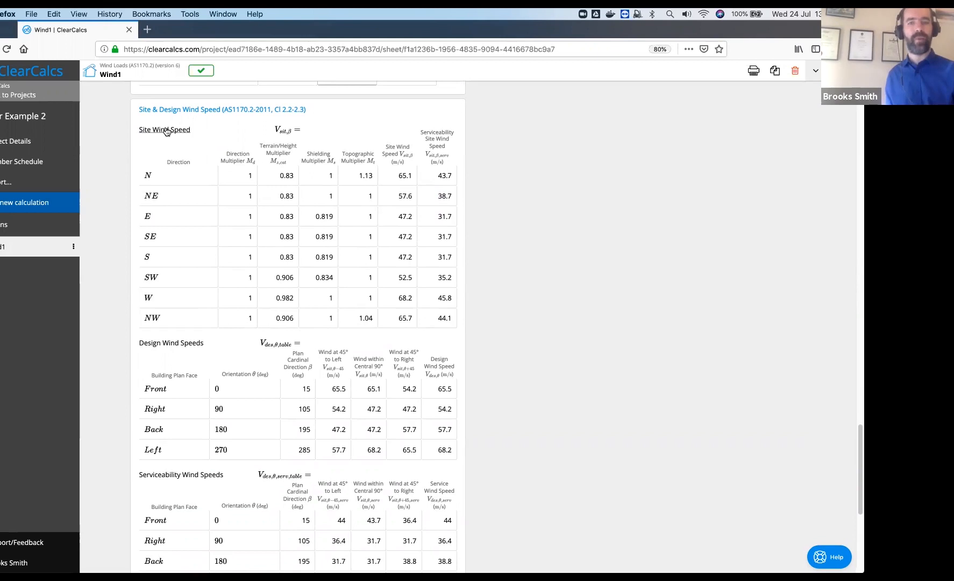
pyautogui.click(166, 130)
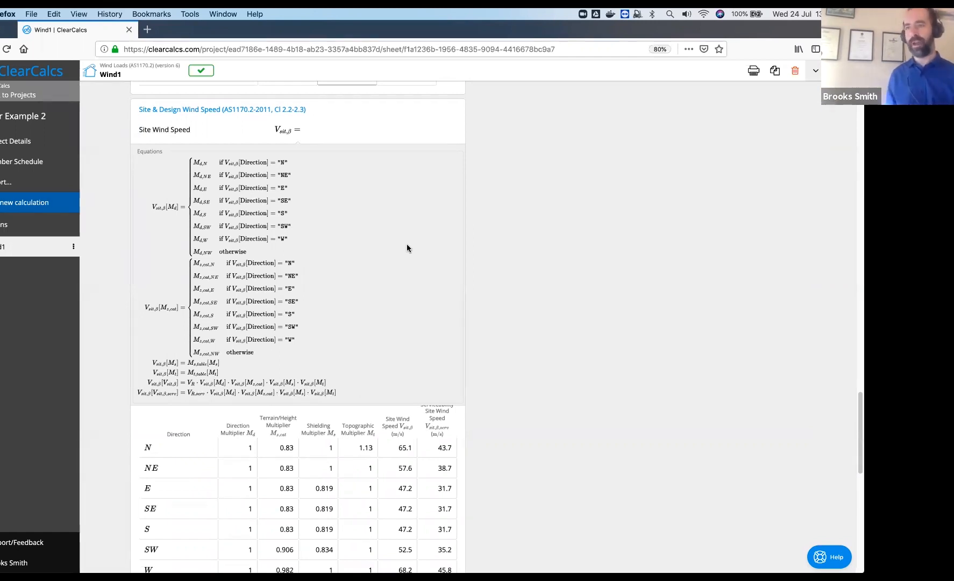
pyautogui.click(167, 135)
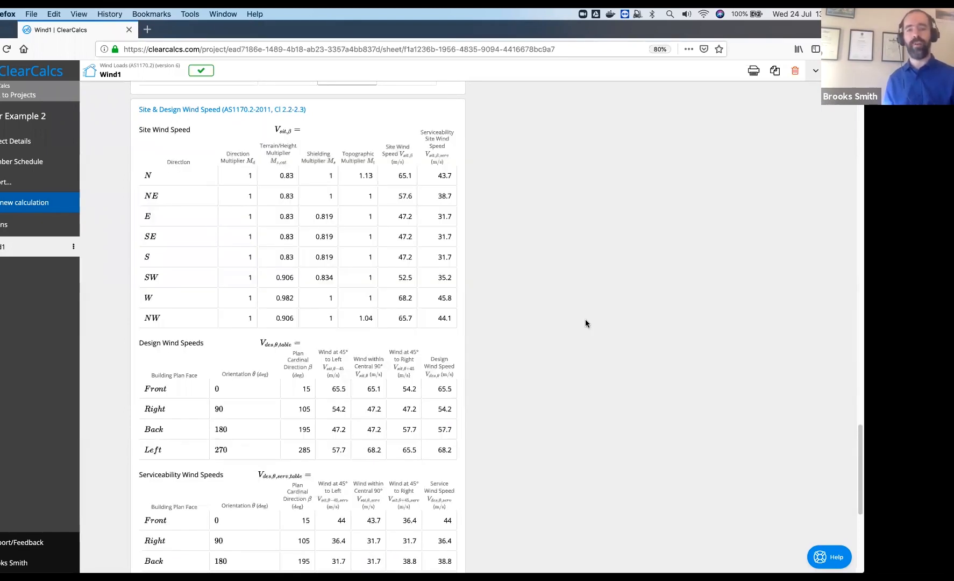
# Scroll past the serviceability wind speeds and expand Design Internal Wind Pressure
pyautogui.scroll(-5, 494, 340)
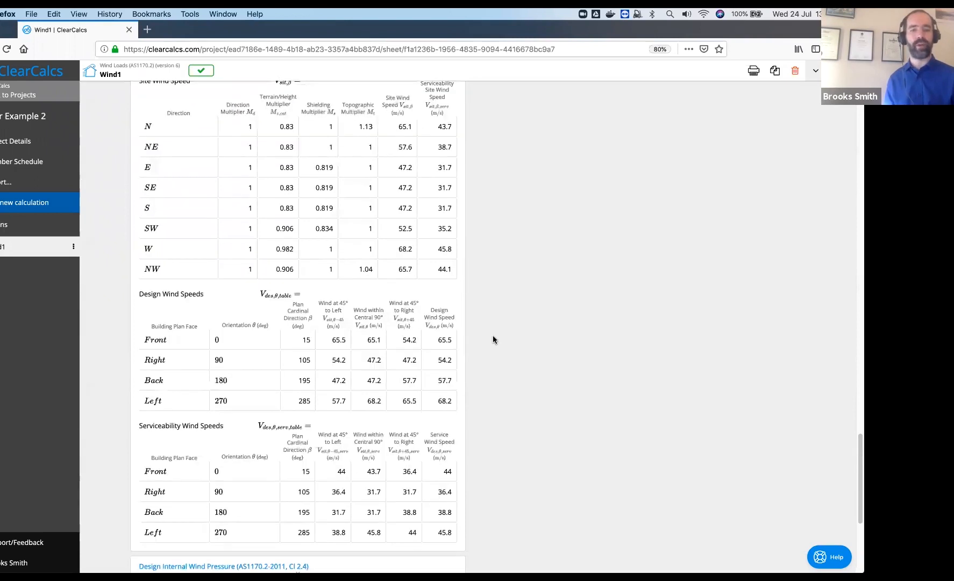
pyautogui.scroll(-5, 493, 339)
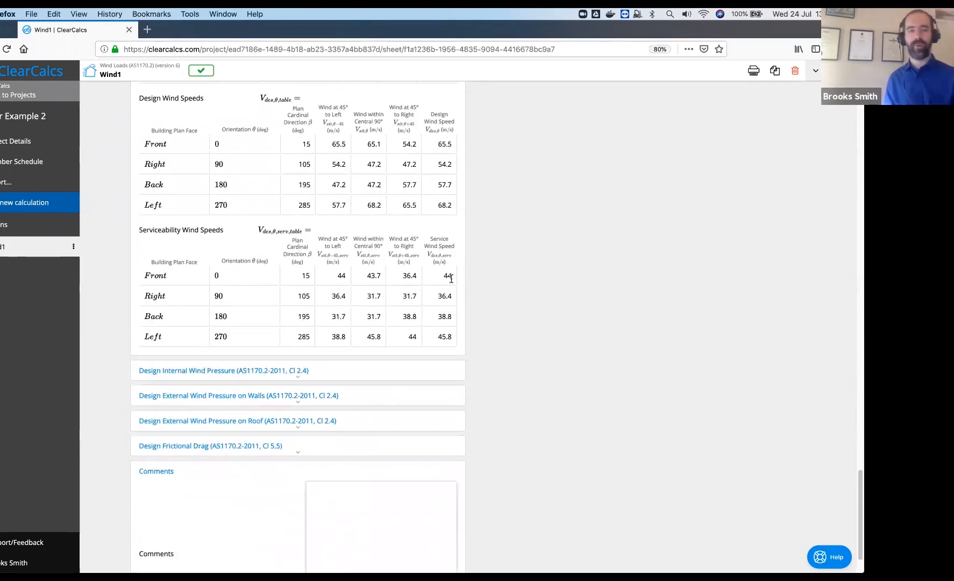
pyautogui.scroll(-3, 447, 277)
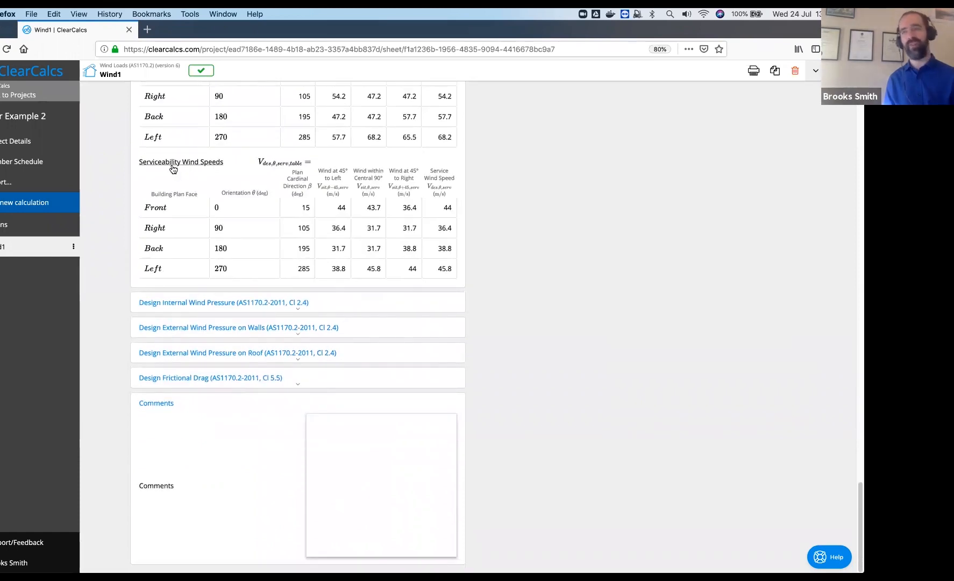
pyautogui.click(211, 303)
# Review the permanently-open ventilators choices and read the explanation of that question
pyautogui.scroll(-6, 212, 304)
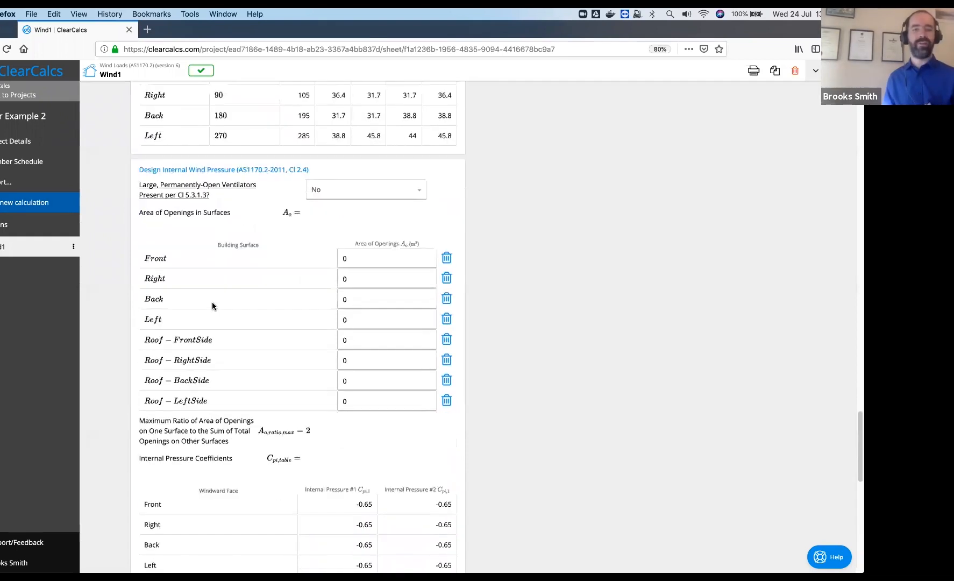
pyautogui.scroll(-2, 212, 302)
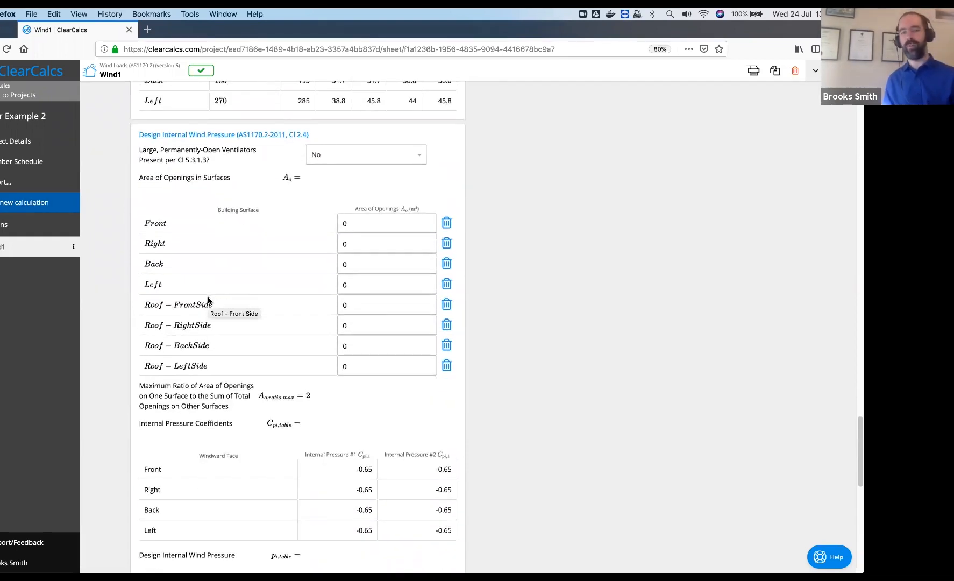
pyautogui.scroll(-3, 208, 299)
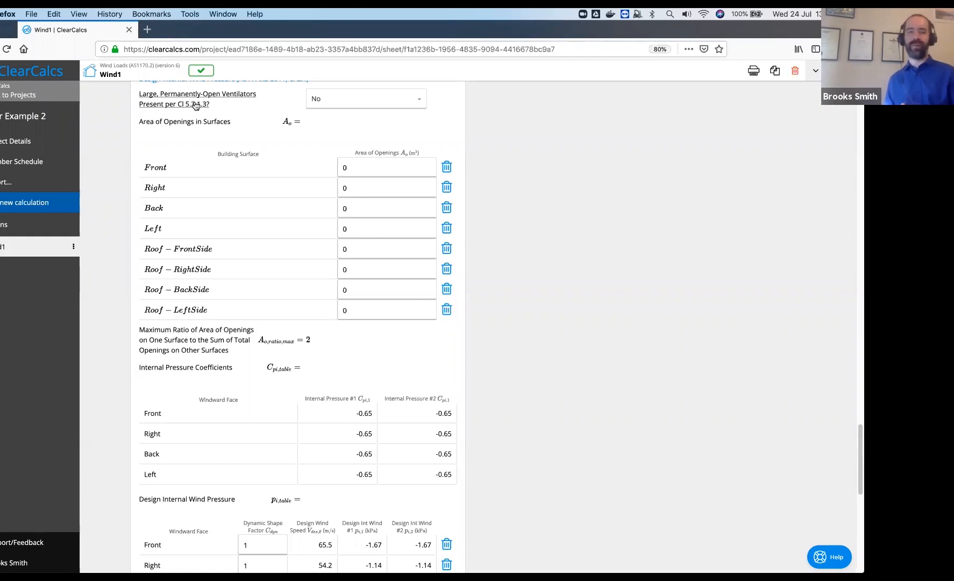
pyautogui.click(366, 97)
pyautogui.click(233, 103)
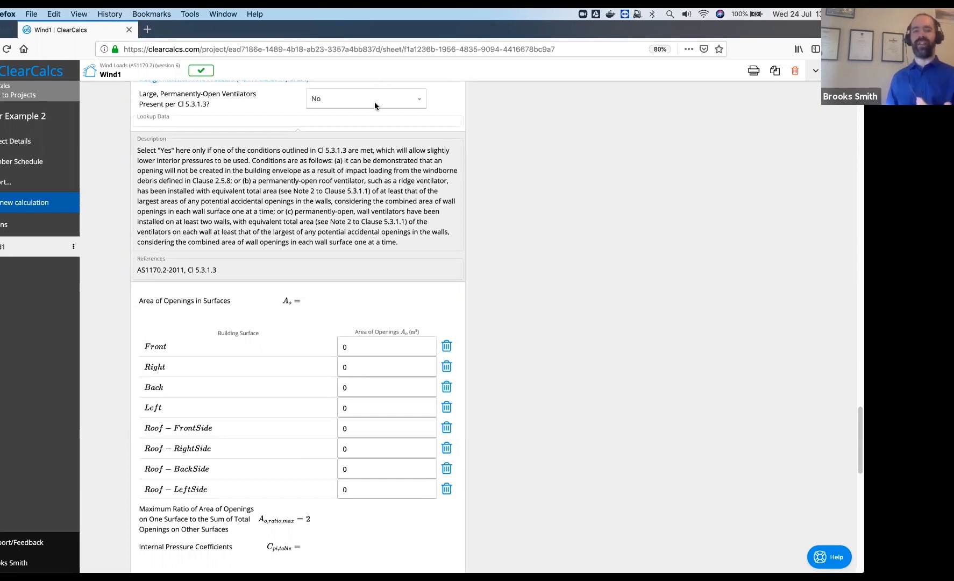
pyautogui.click(241, 113)
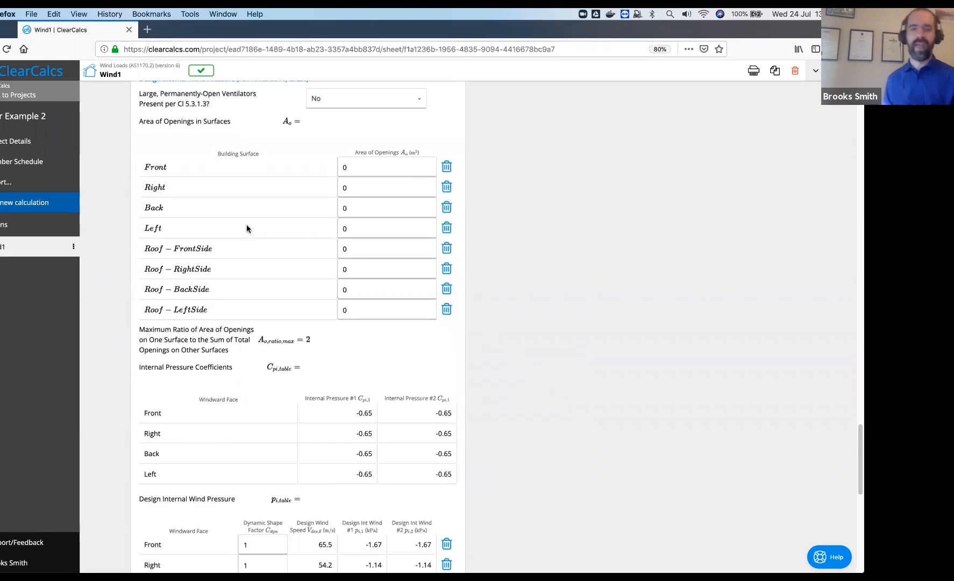
# Step through the opening areas for Front, Right, Back, Left, Roof-FrontSide and Roof-RightSide
pyautogui.scroll(-1, 246, 225)
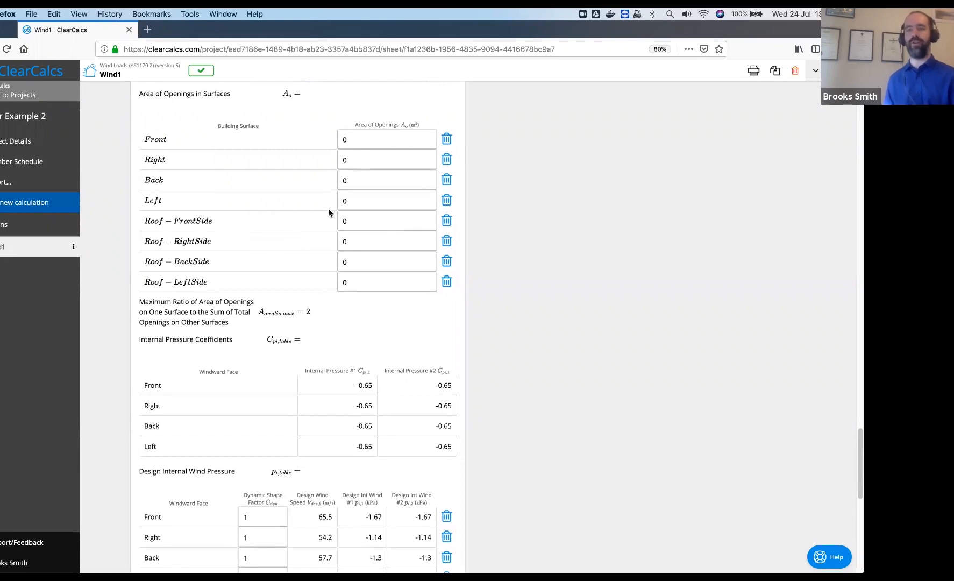
pyautogui.click(414, 135)
pyautogui.click(398, 157)
pyautogui.click(404, 181)
pyautogui.click(397, 208)
pyautogui.click(394, 221)
pyautogui.click(390, 243)
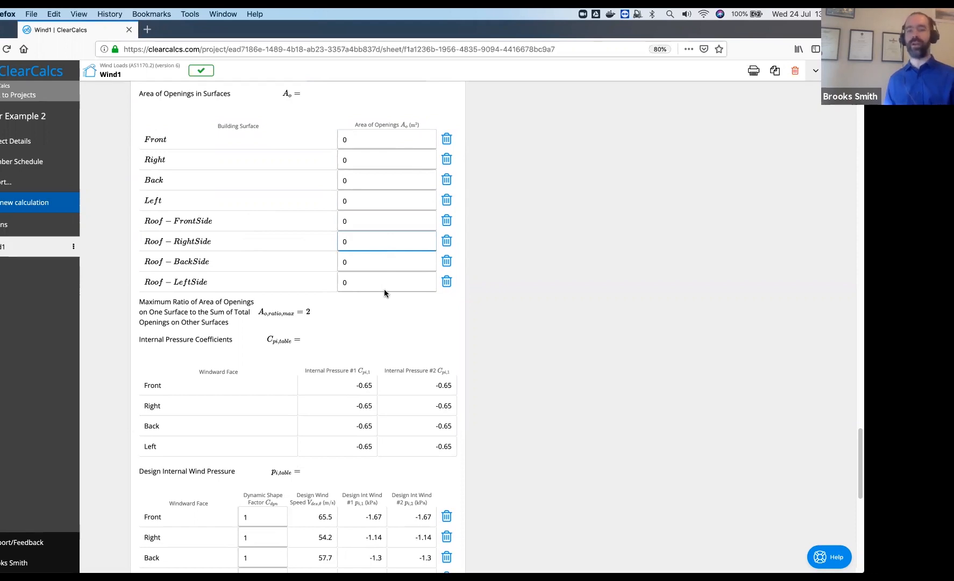
# Scroll past the internal pressures (design -1.81 to -1.14 kPa) to the External Wind Pressure sections
pyautogui.scroll(-5, 386, 268)
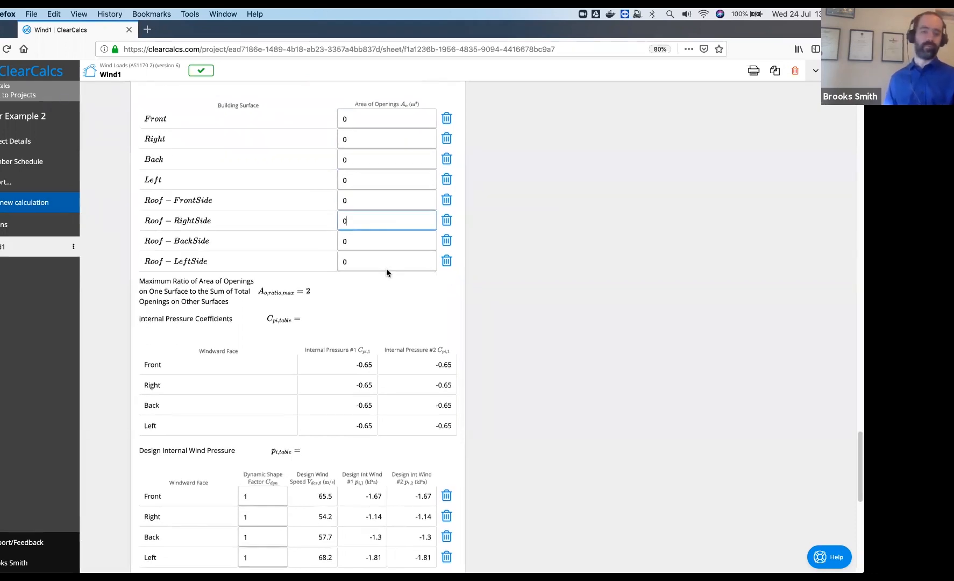
pyautogui.scroll(-1, 539, 261)
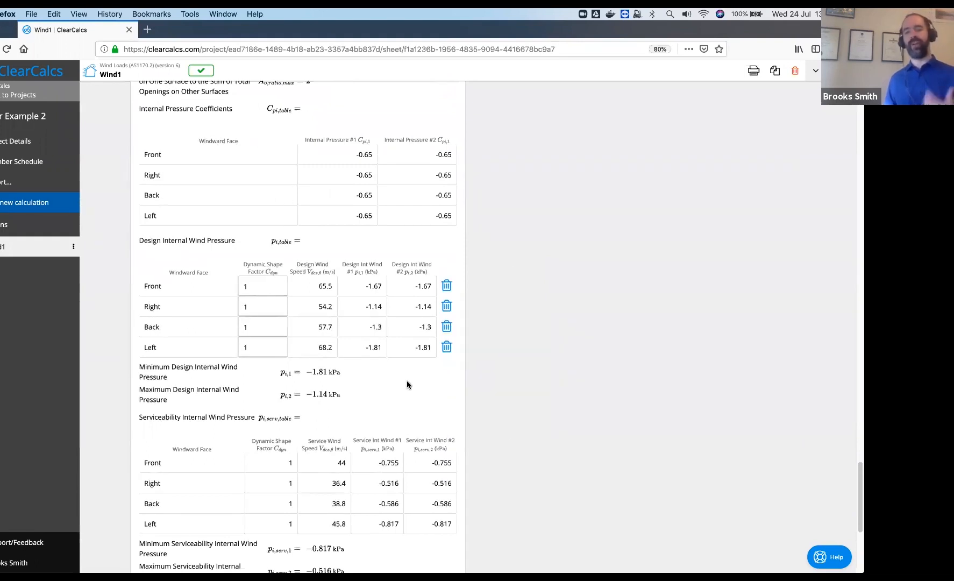
pyautogui.scroll(-2, 407, 384)
pyautogui.scroll(-1, 407, 382)
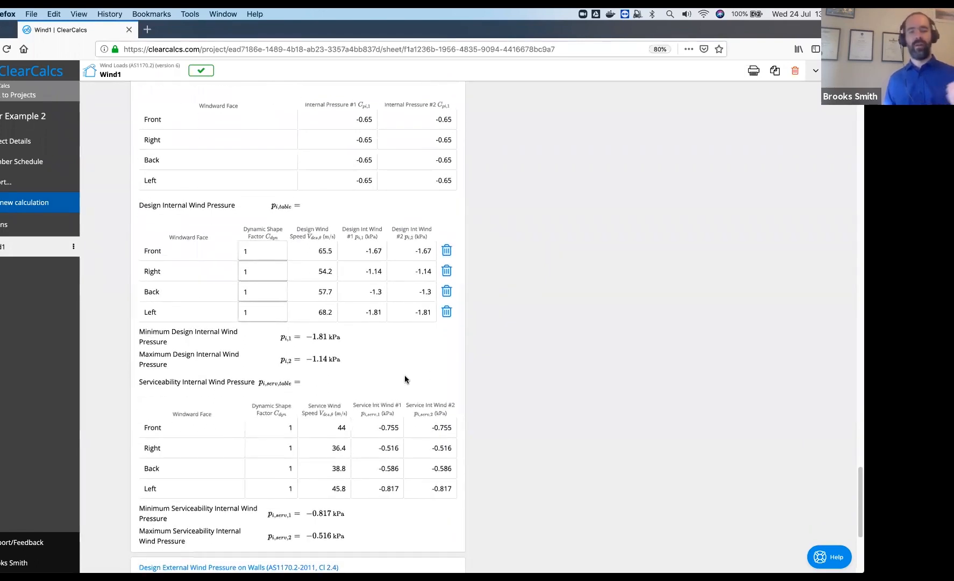
pyautogui.scroll(-1, 405, 376)
pyautogui.scroll(-2, 382, 316)
pyautogui.scroll(-5, 382, 316)
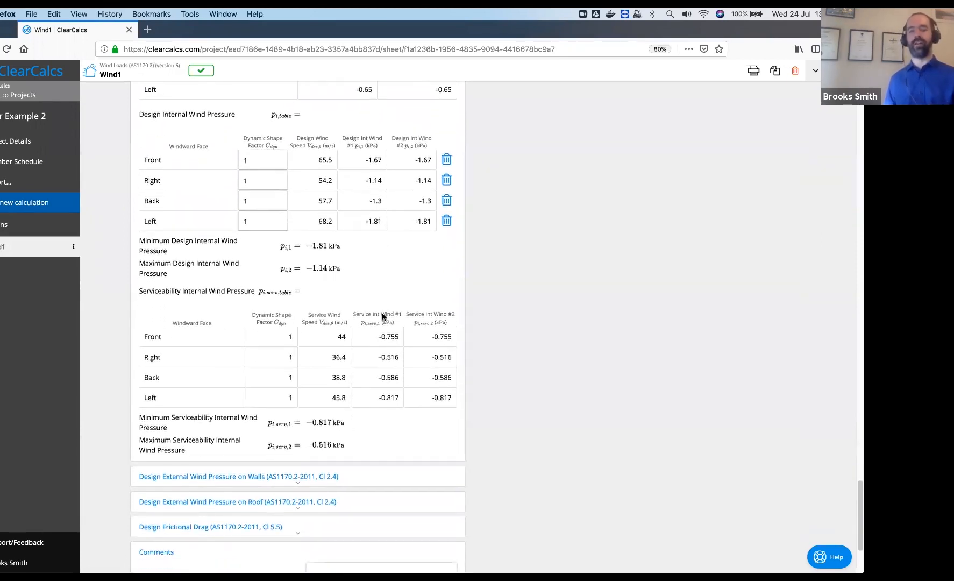
# Expand Design External Wind Pressure on Walls and inspect the equation behind the windward 0.7 coefficient
pyautogui.click(303, 394)
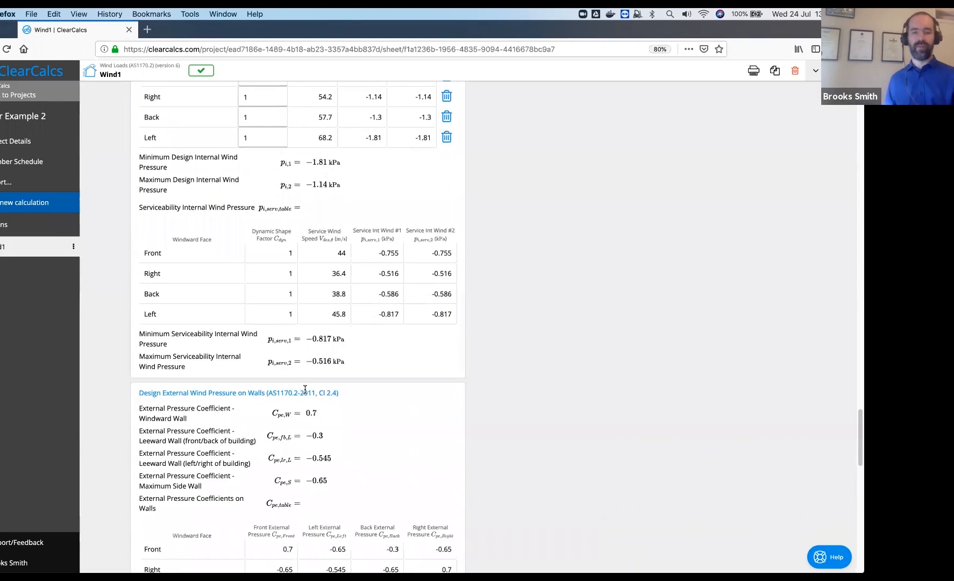
pyautogui.scroll(-7, 305, 389)
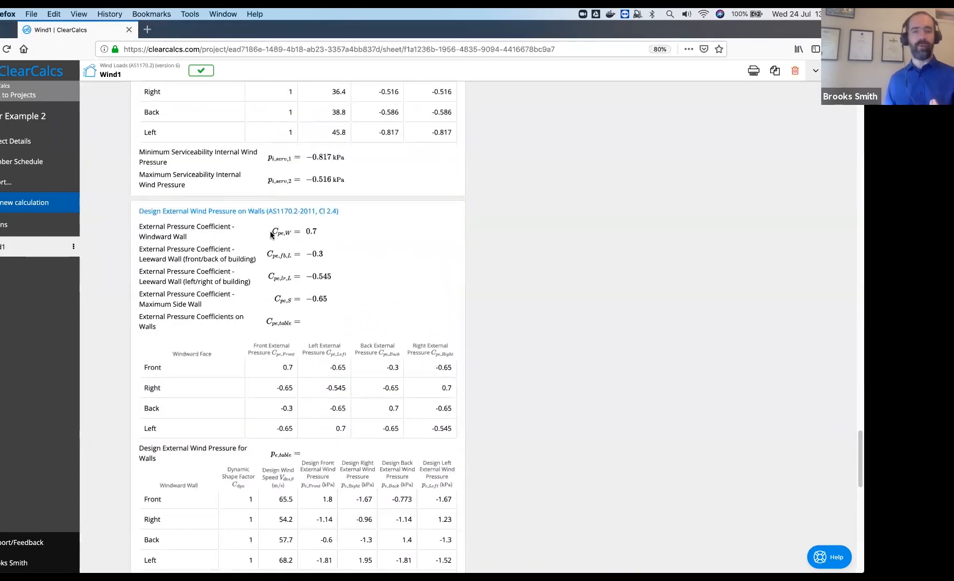
pyautogui.scroll(-1, 274, 377)
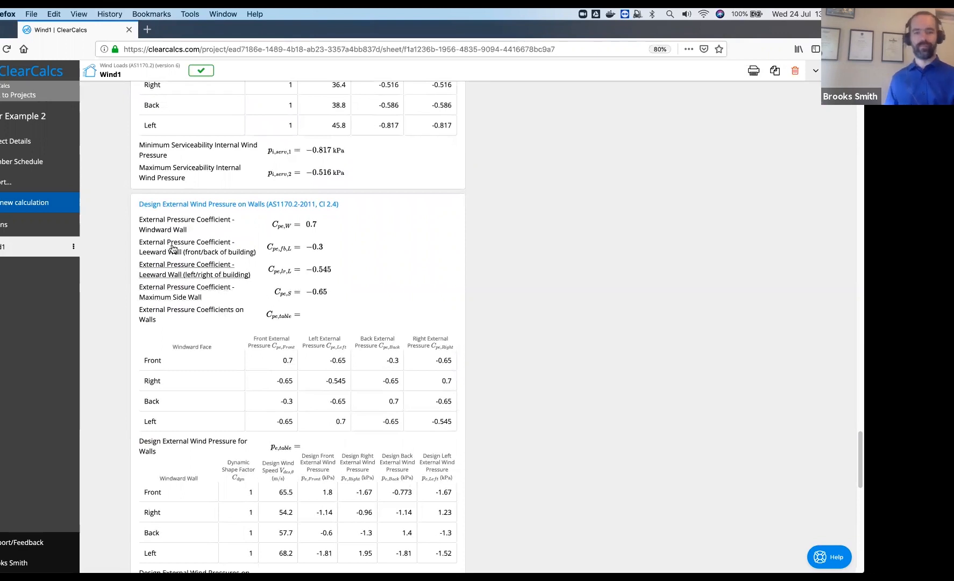
pyautogui.click(162, 231)
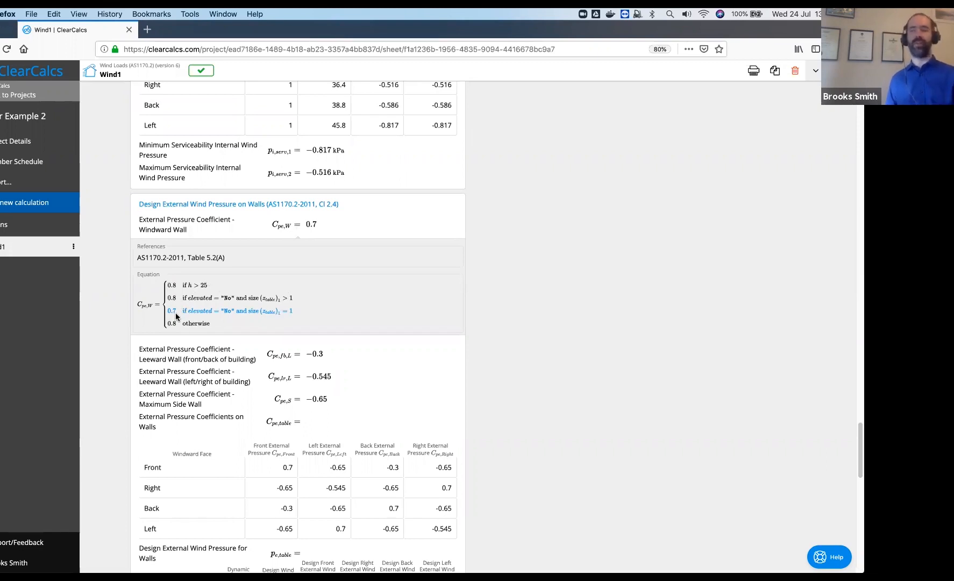
pyautogui.click(170, 228)
pyautogui.scroll(-6, 547, 319)
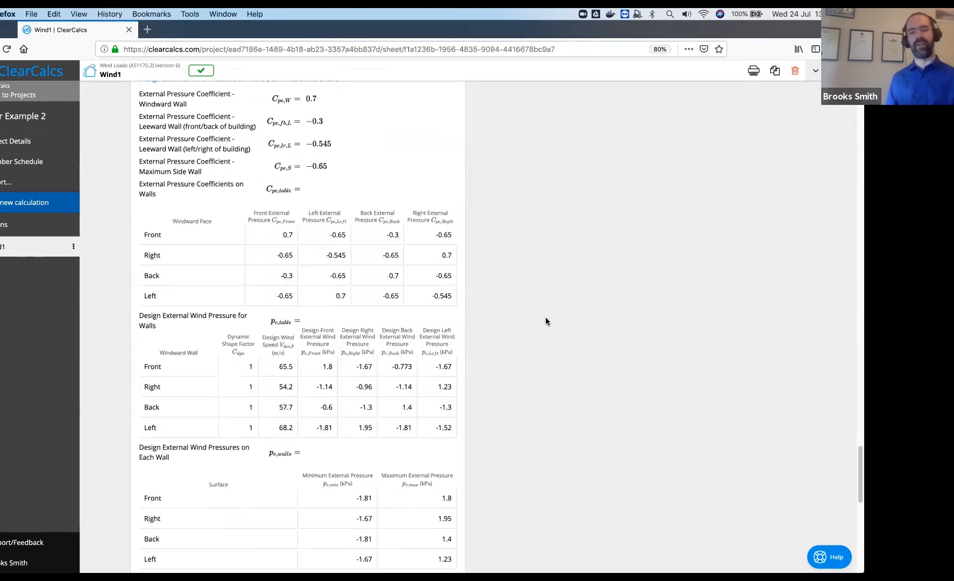
pyautogui.scroll(-3, 549, 317)
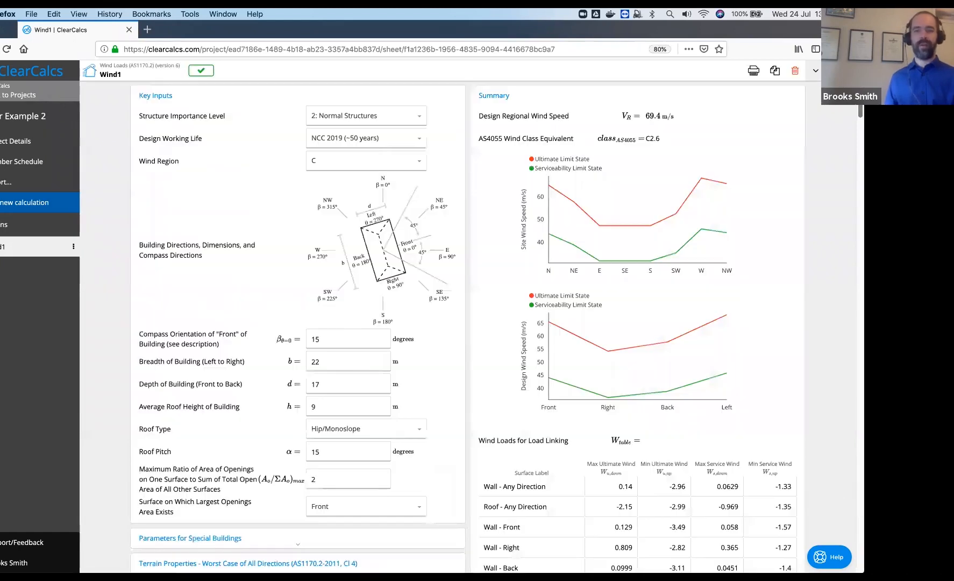
# Expand the Parameters for Special Buildings section
pyautogui.scroll(-3, 445, 342)
pyautogui.click(279, 372)
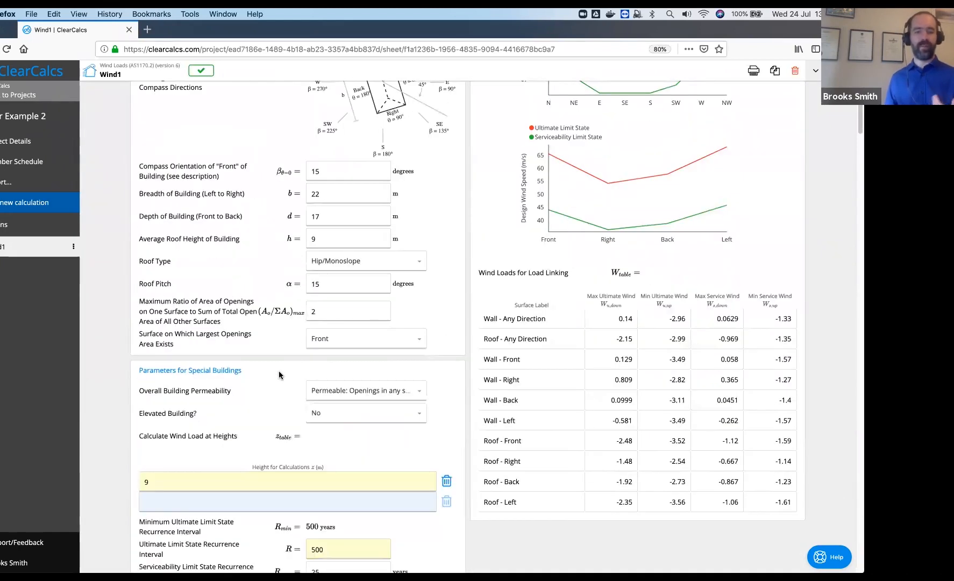
pyautogui.scroll(-2, 264, 312)
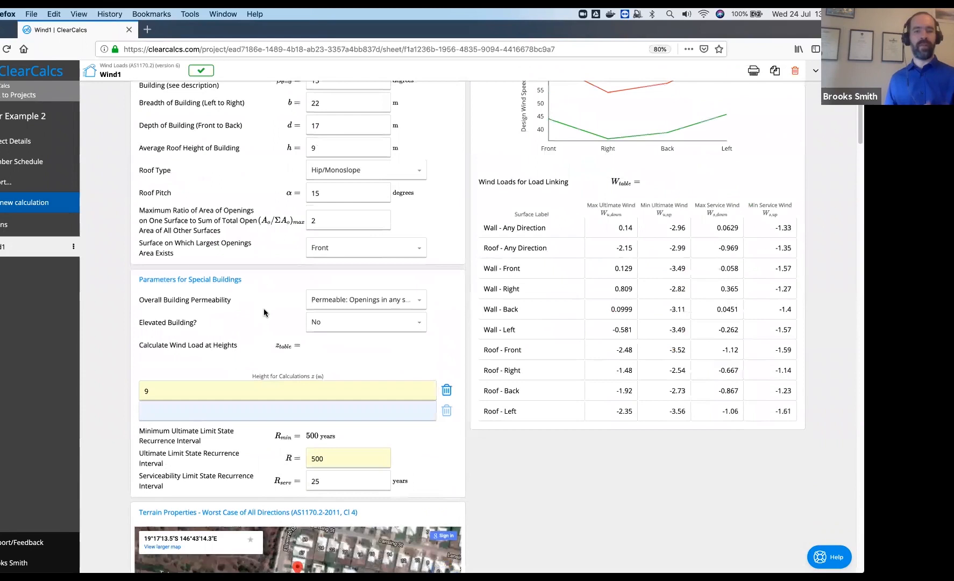
pyautogui.click(193, 278)
pyautogui.click(193, 278)
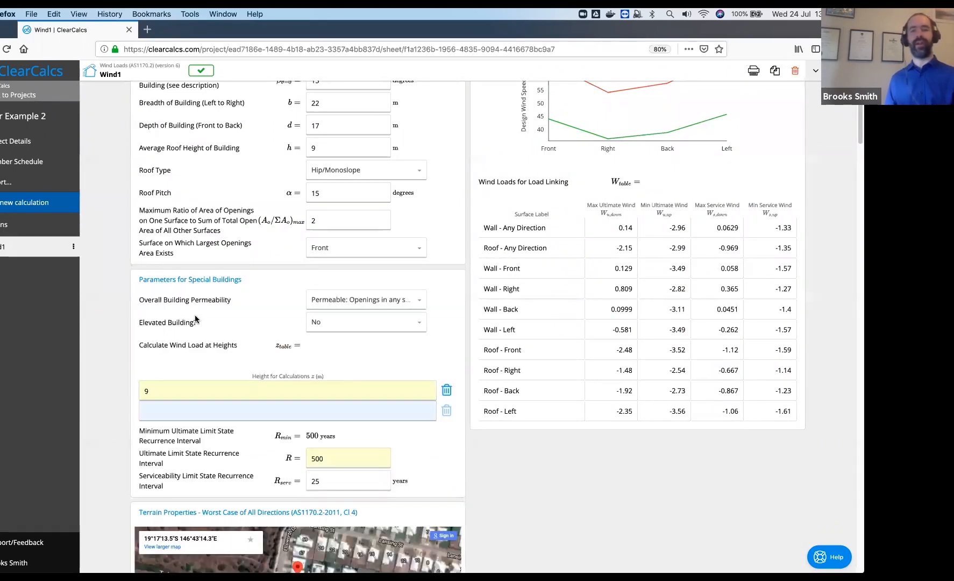
# Switch Elevated Building to Yes, then set it back to No
pyautogui.click(376, 324)
pyautogui.click(366, 350)
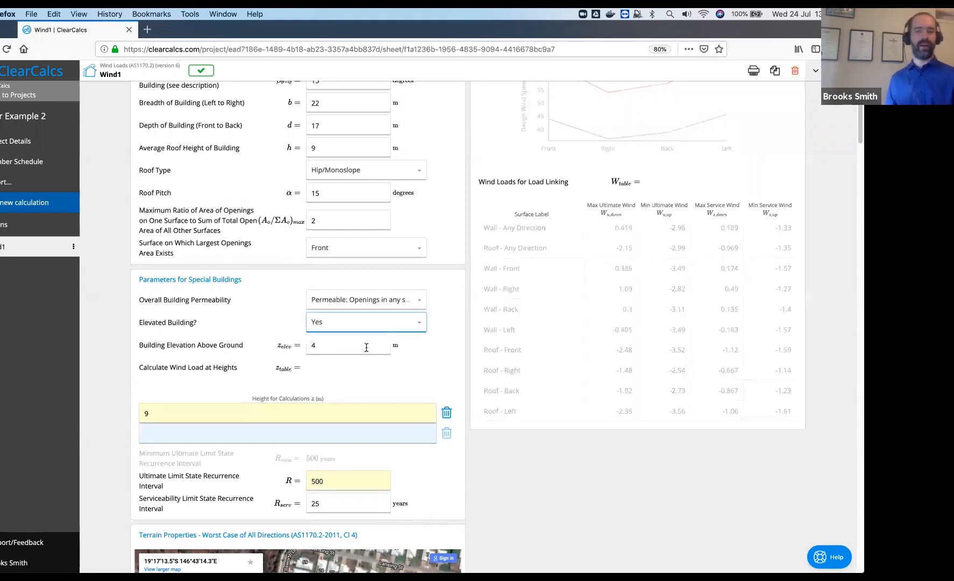
pyautogui.click(365, 349)
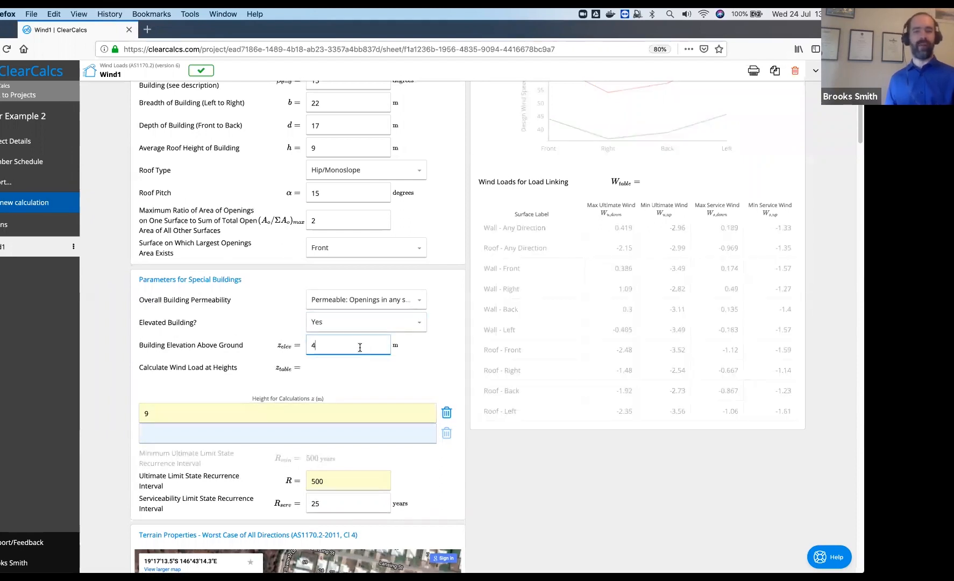
pyautogui.click(328, 323)
pyautogui.click(329, 335)
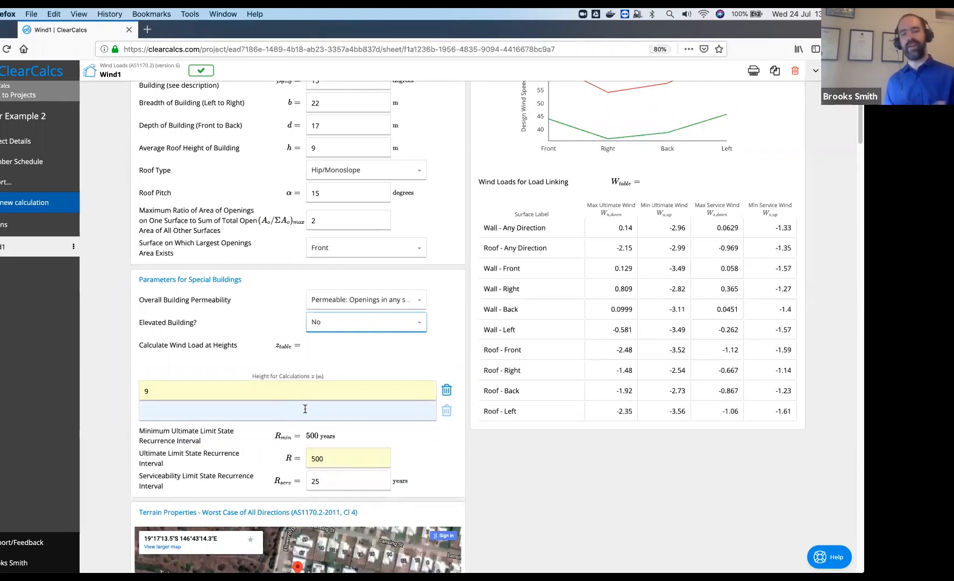
# Inspect the calculation height and recurrence intervals (500-year ultimate, 25-year serviceability), then scroll back up
pyautogui.click(305, 408)
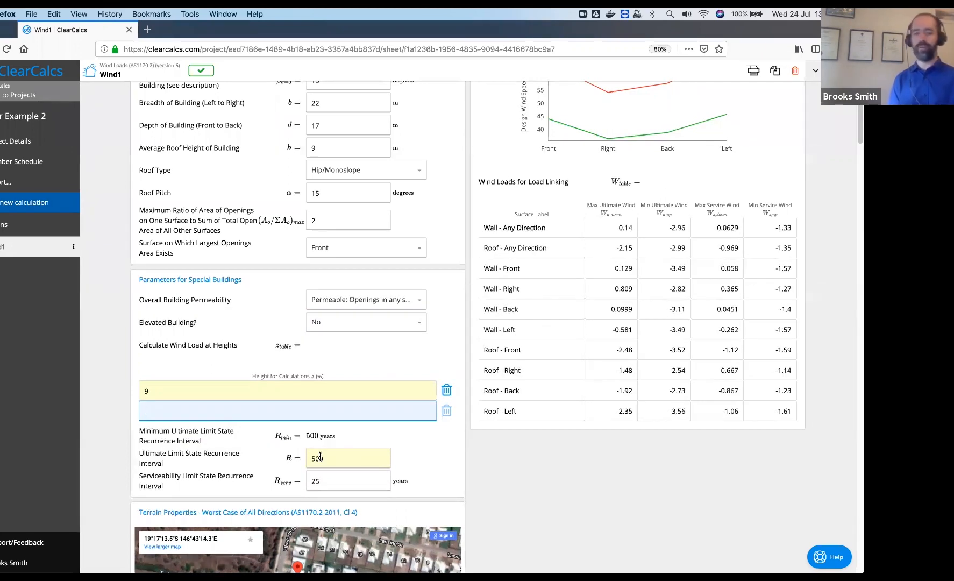
pyautogui.click(330, 486)
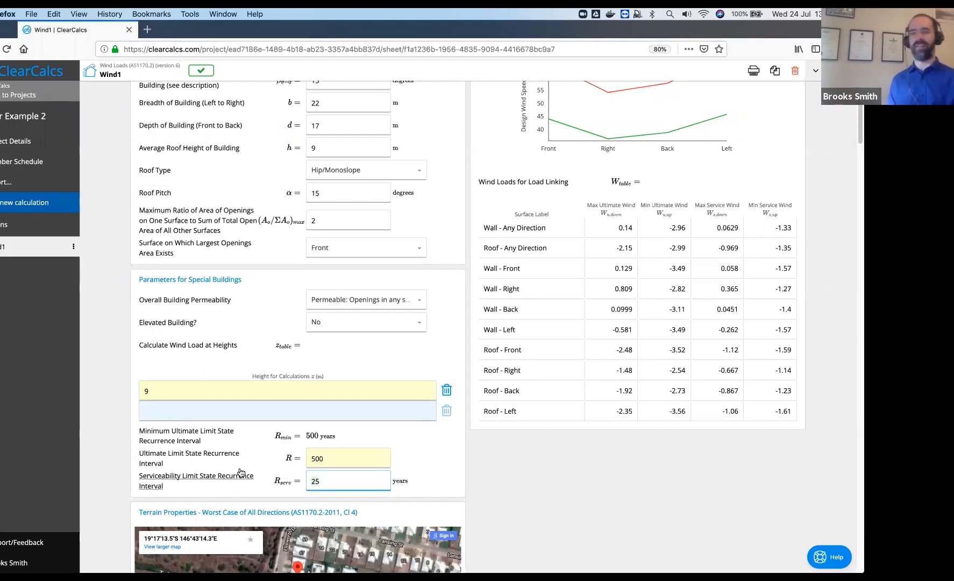
pyautogui.click(543, 504)
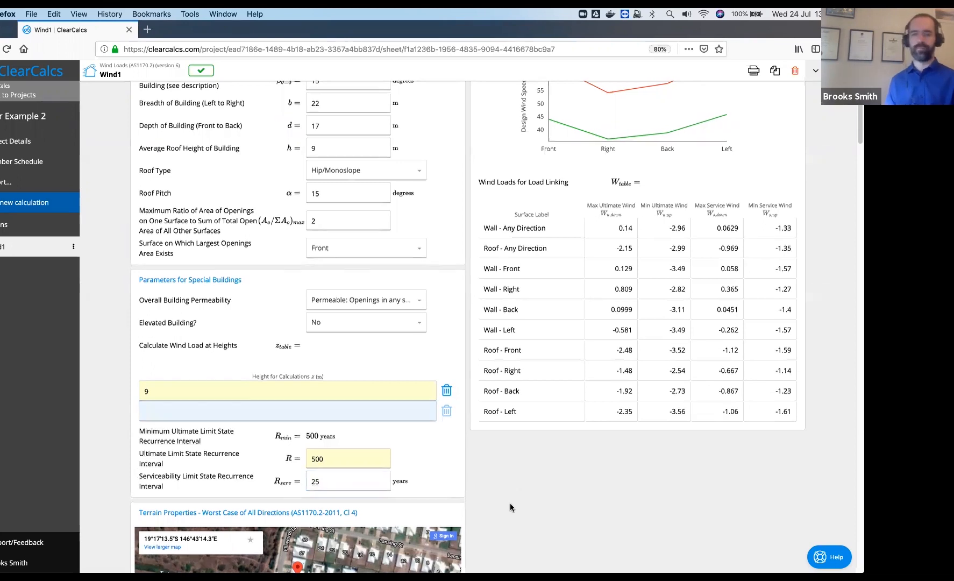
pyautogui.scroll(5, 510, 506)
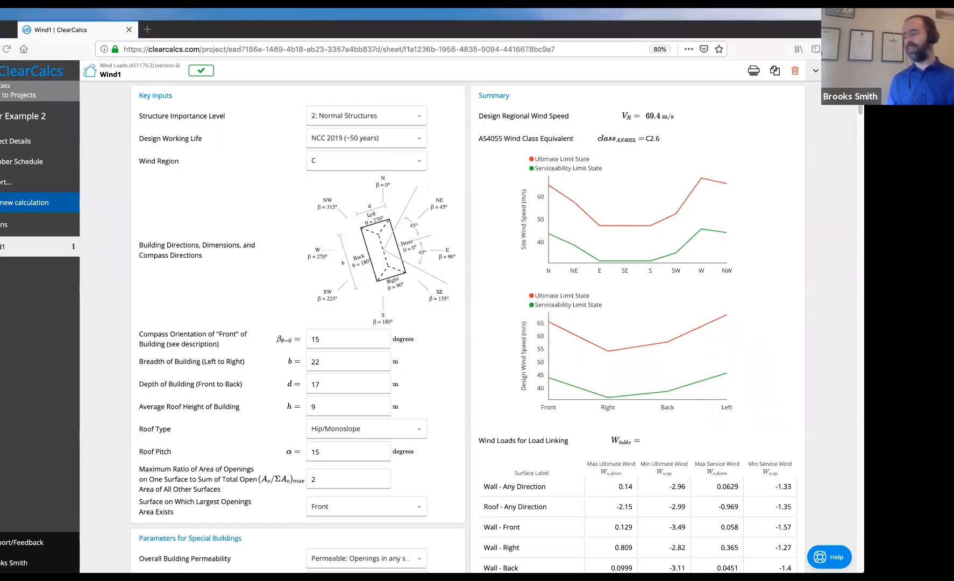
# Switch back to the slideshow and advance past Outline to slide 49, 'Summing It Up'
pyautogui.press('super+Tab')
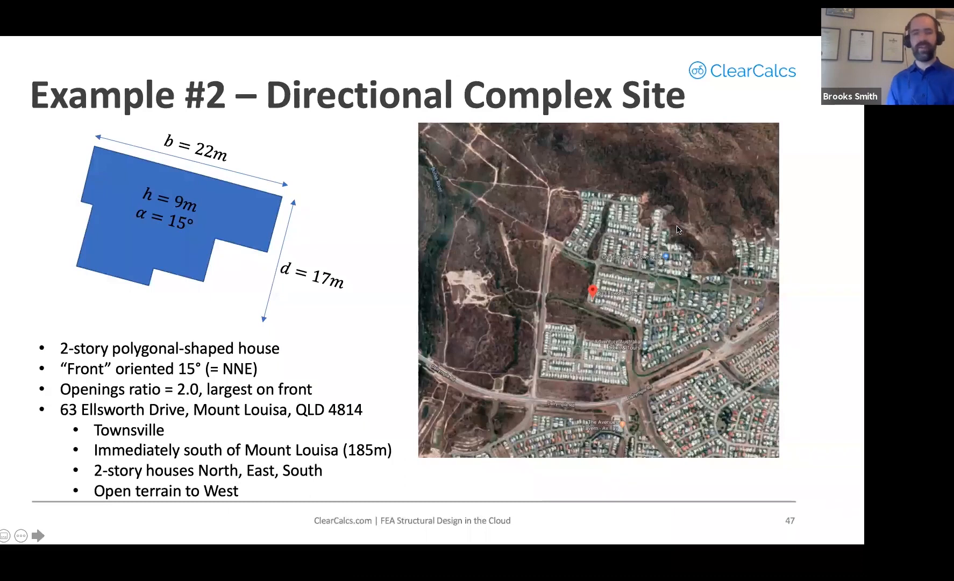
pyautogui.press('Right')
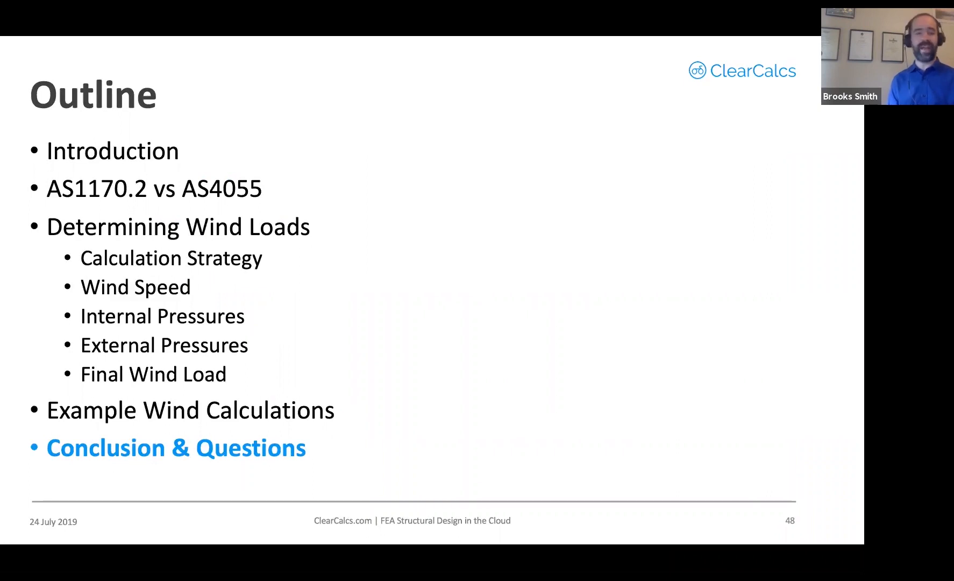
pyautogui.press('Right')
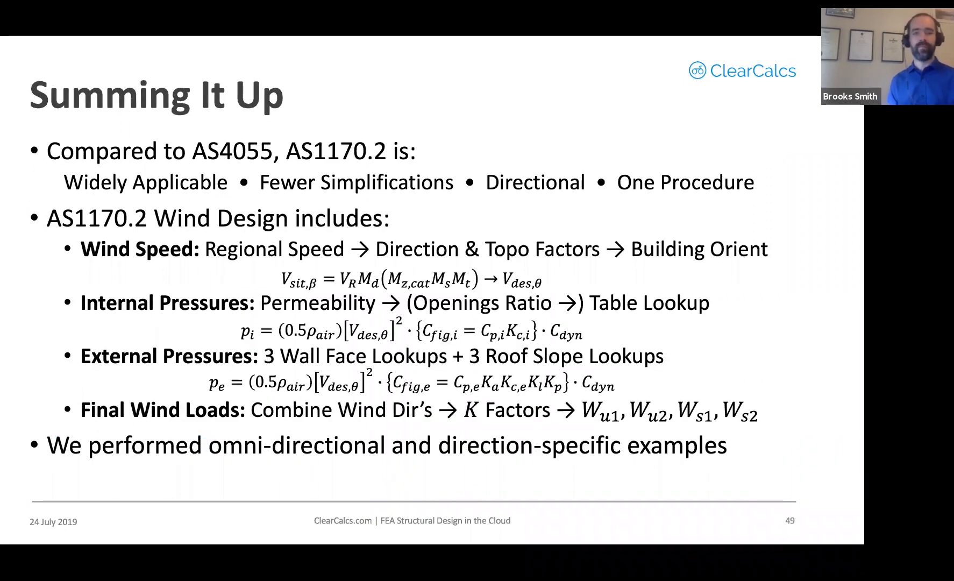